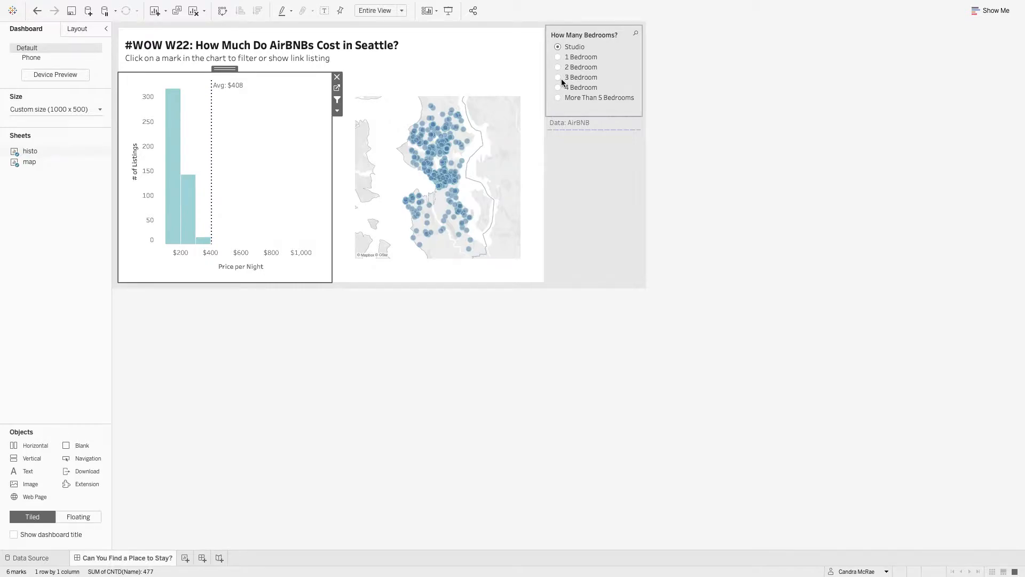
Step: Filter the dashboard to 2 Bedroom listings and select the tallest price bar to narrow the map
left_click(559, 67)
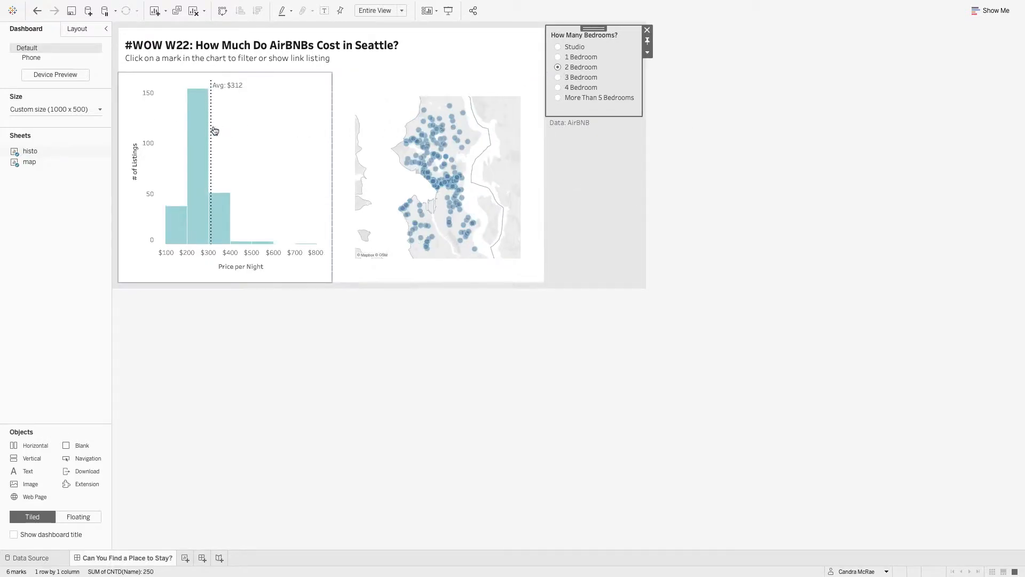
left_click(198, 130)
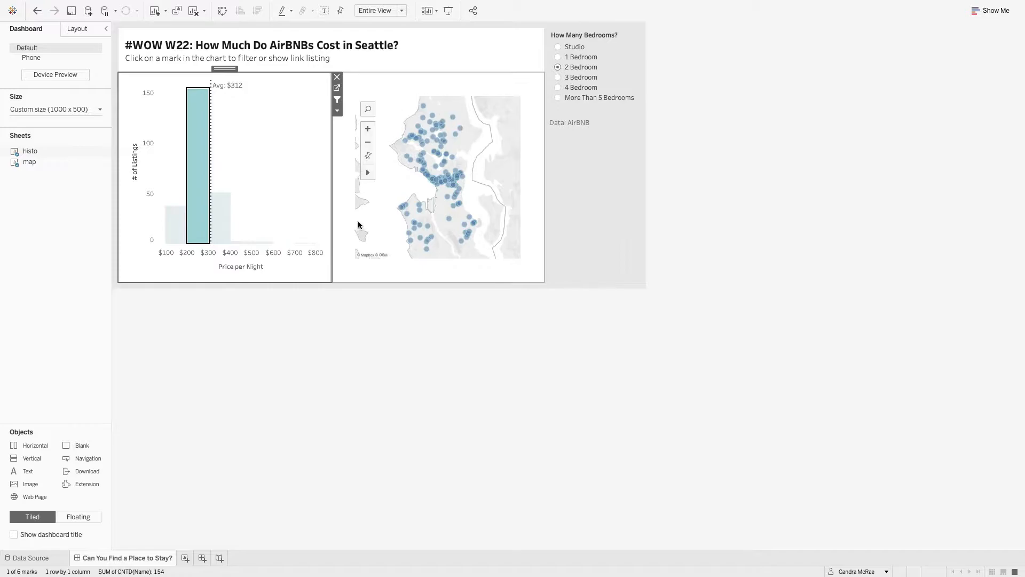
mouse_move(466, 242)
mouse_move(450, 224)
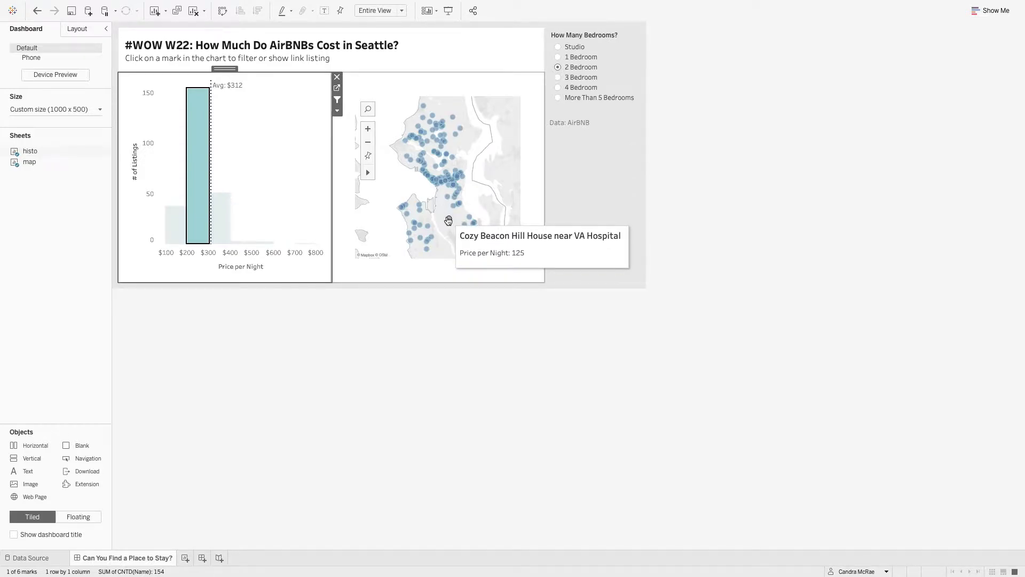
Step: Open the Airbnb link for the Cozy Beacon Hill House near VA Hospital map mark, check the page, and return to Tableau
left_click(448, 220)
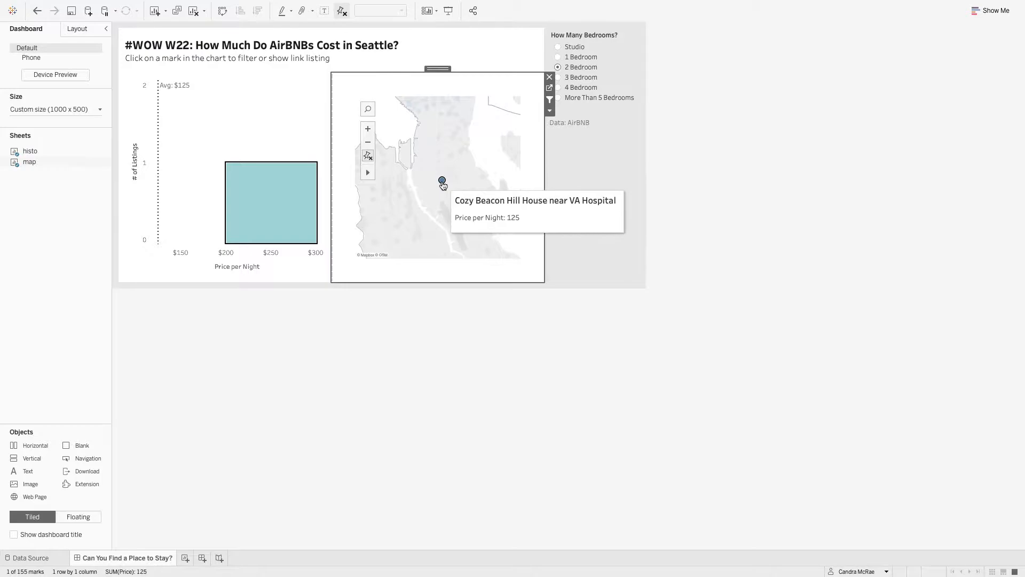
left_click(443, 181)
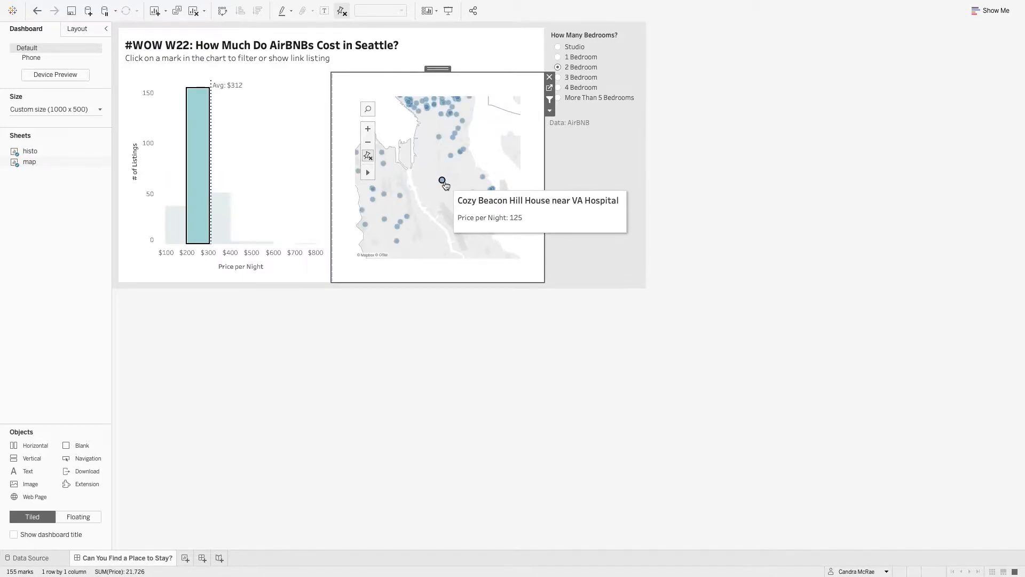
left_click(443, 181)
left_click(477, 235)
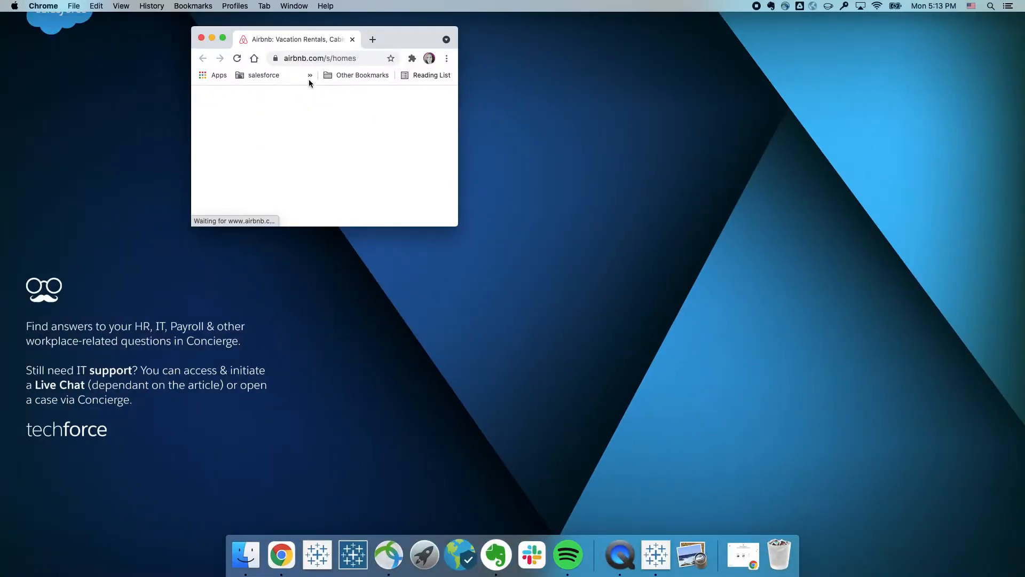
left_click(223, 37)
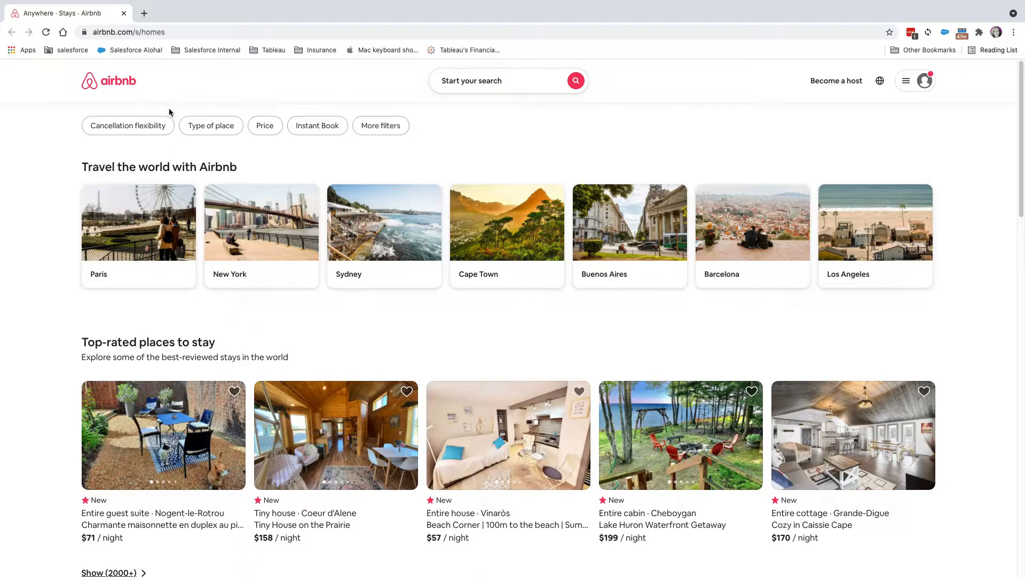
left_click(124, 13)
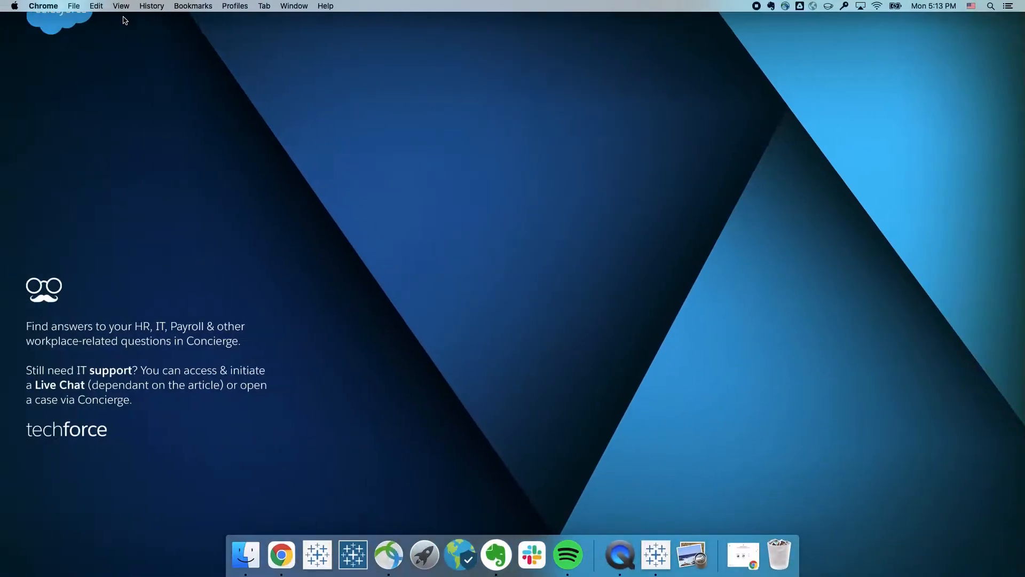
left_click(654, 558)
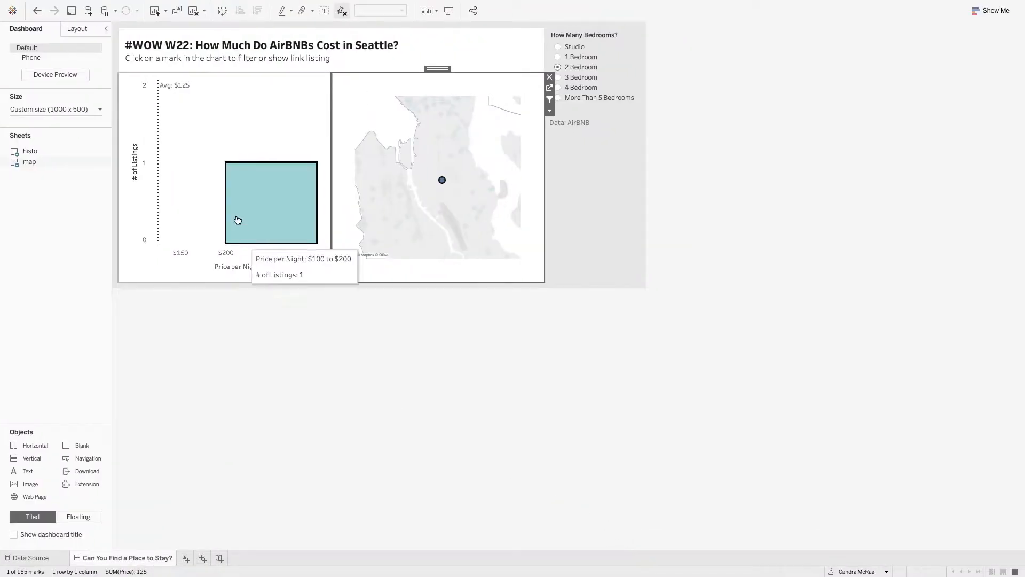
Step: Clear the map mark and histogram bar selections and reset the map to its default extent
left_click(441, 180)
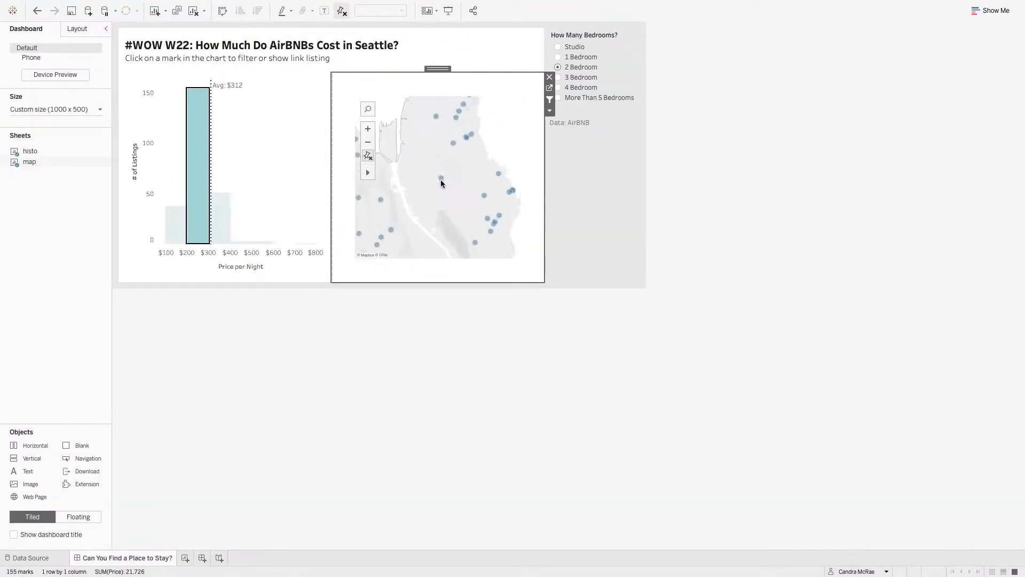
left_click(198, 155)
mouse_move(377, 128)
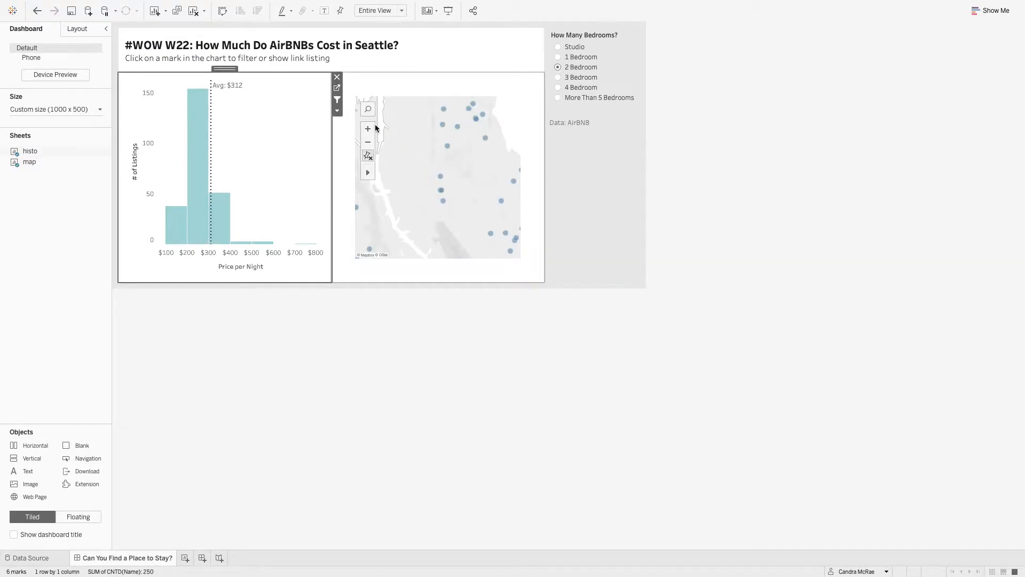
left_click(369, 157)
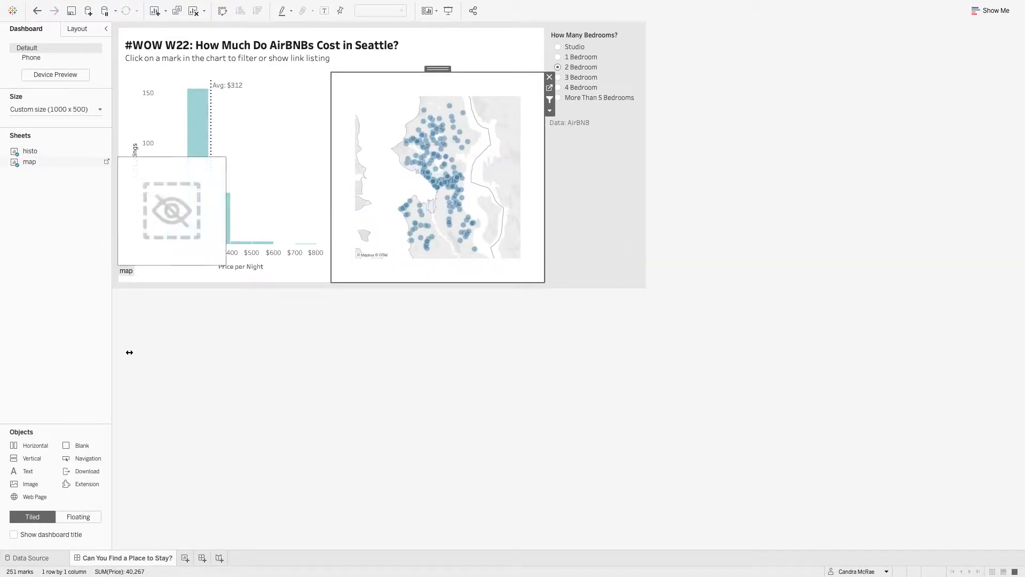
Step: Create a new blank workbook, take the dashboard window out of full screen, and maximize the new workbook's window
mouse_move(282, 556)
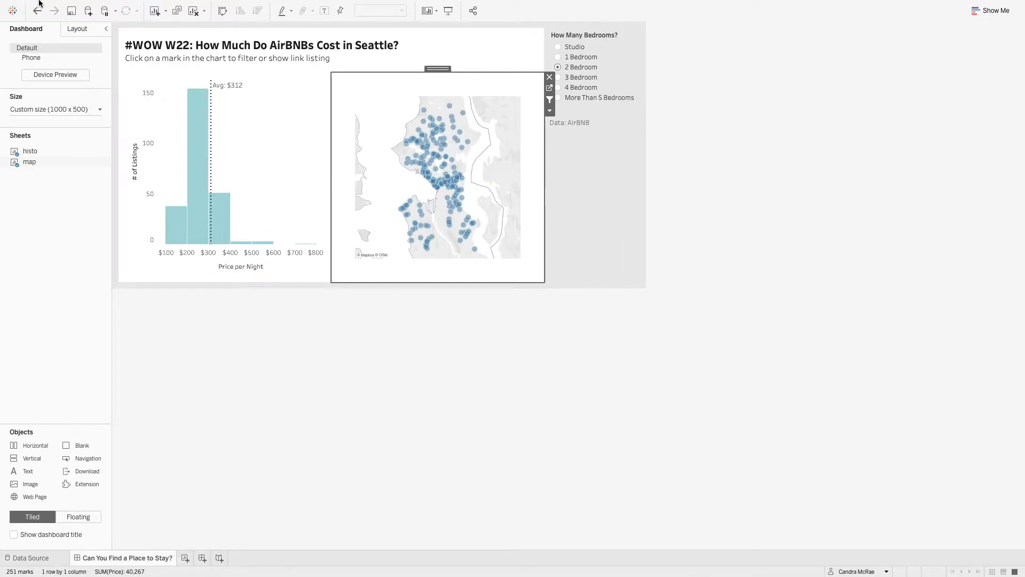
mouse_move(43, 5)
left_click(76, 4)
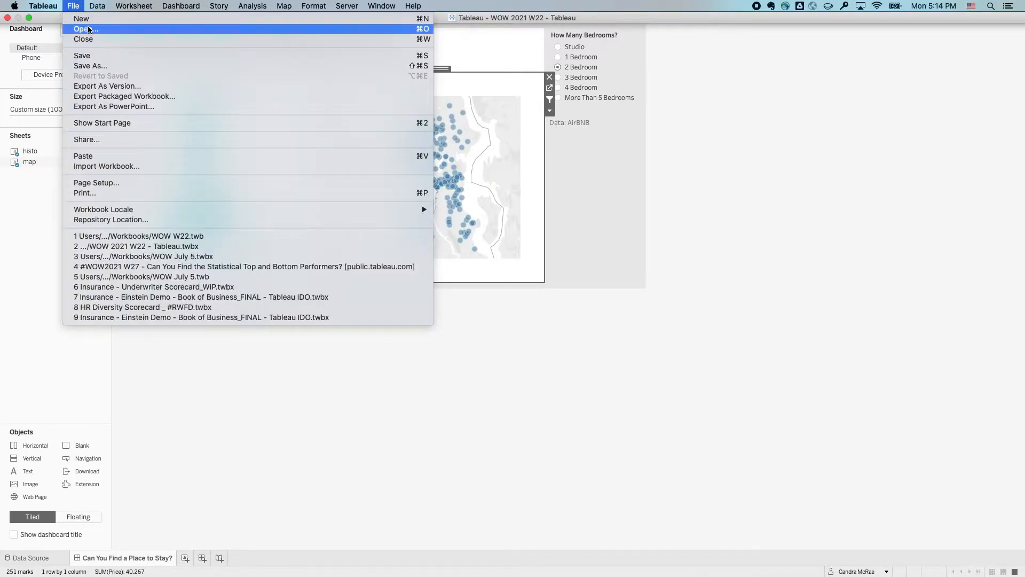
left_click(90, 19)
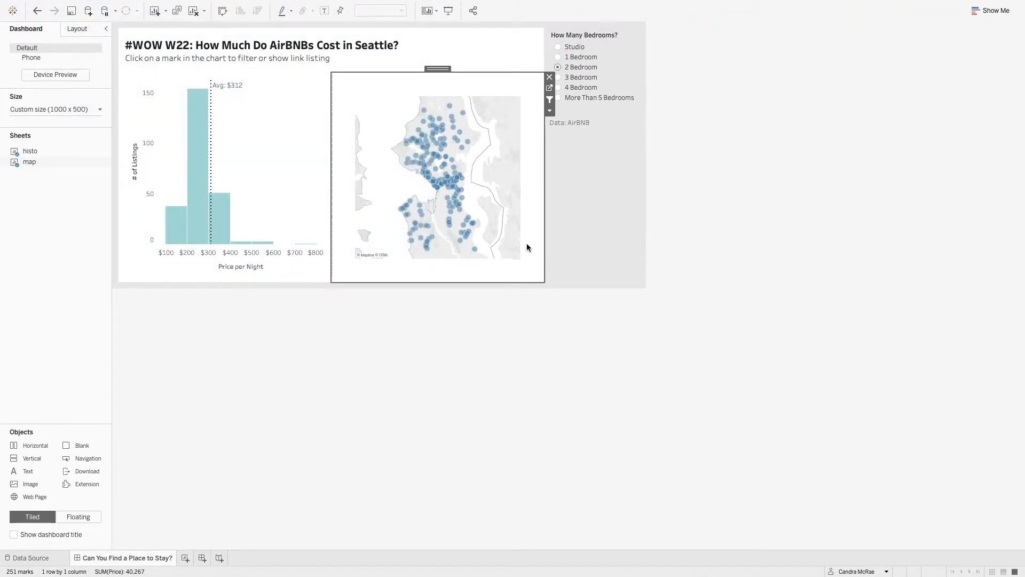
left_click(29, 18)
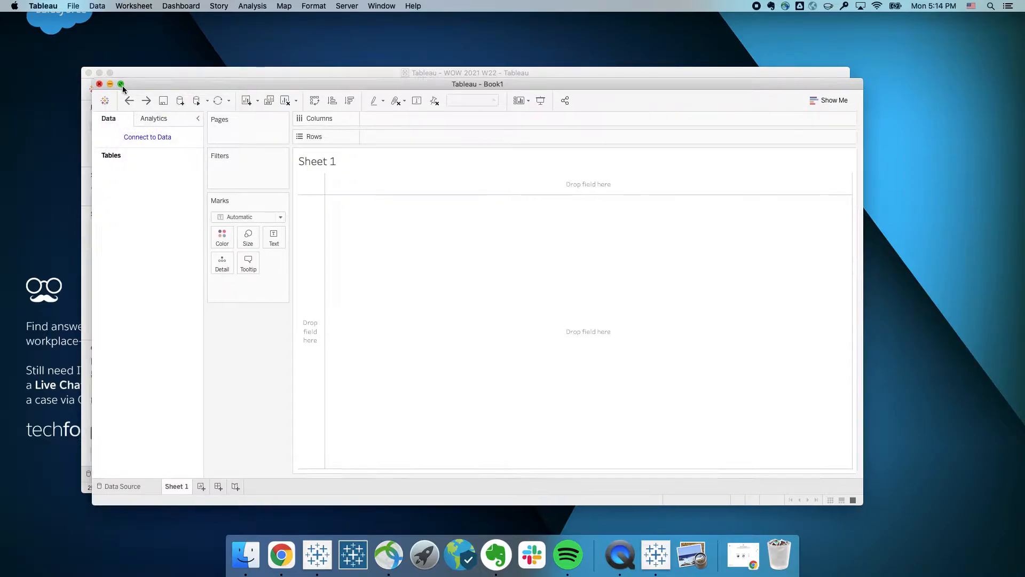
left_click(122, 85)
left_click(369, 378)
Step: Connect the workbook to the WOW Week 22 Data Excel file in the Downloads folder
left_click(63, 72)
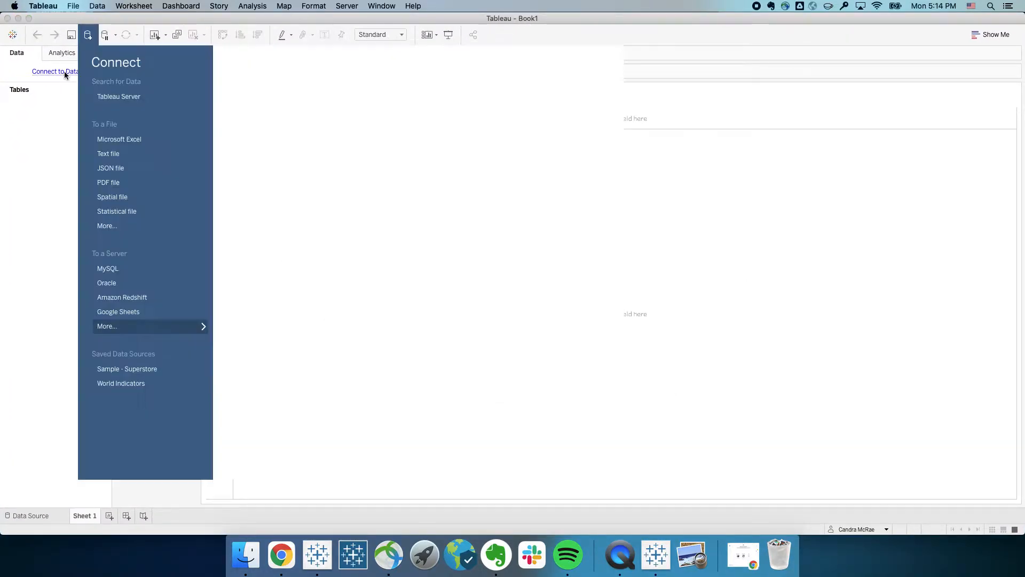
left_click(119, 226)
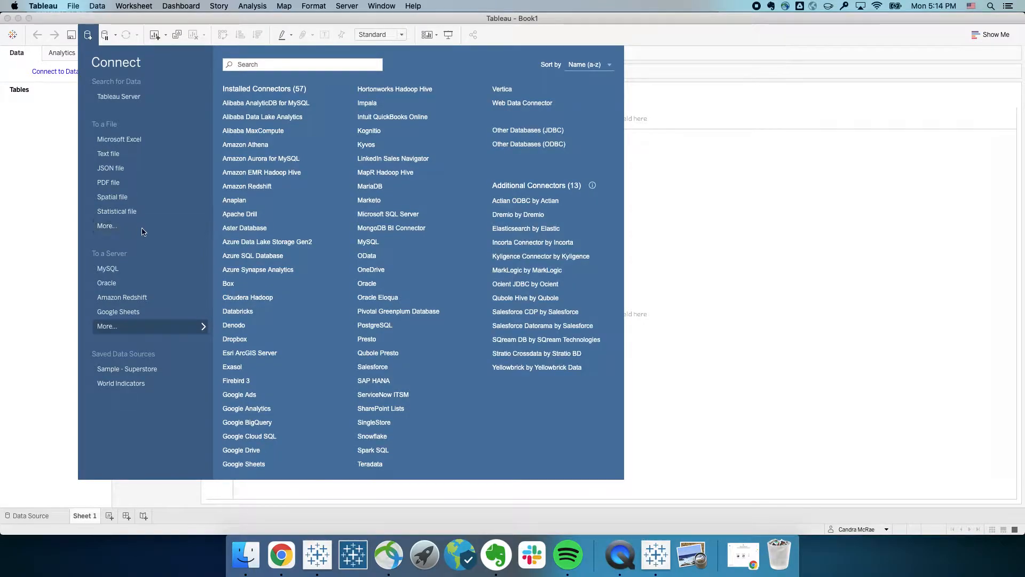
left_click(338, 209)
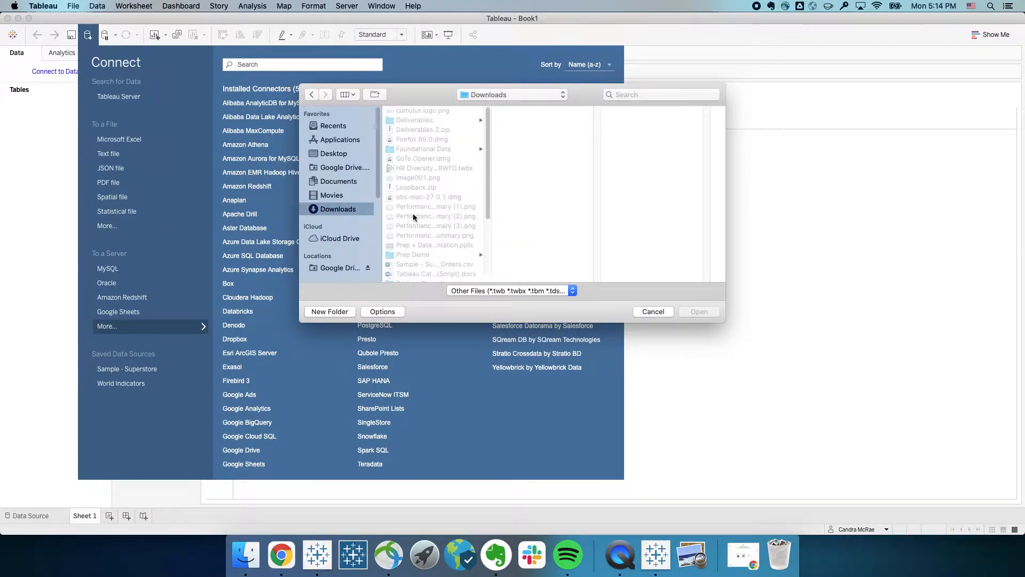
scroll(424, 259, "down", 5)
double_click(424, 277)
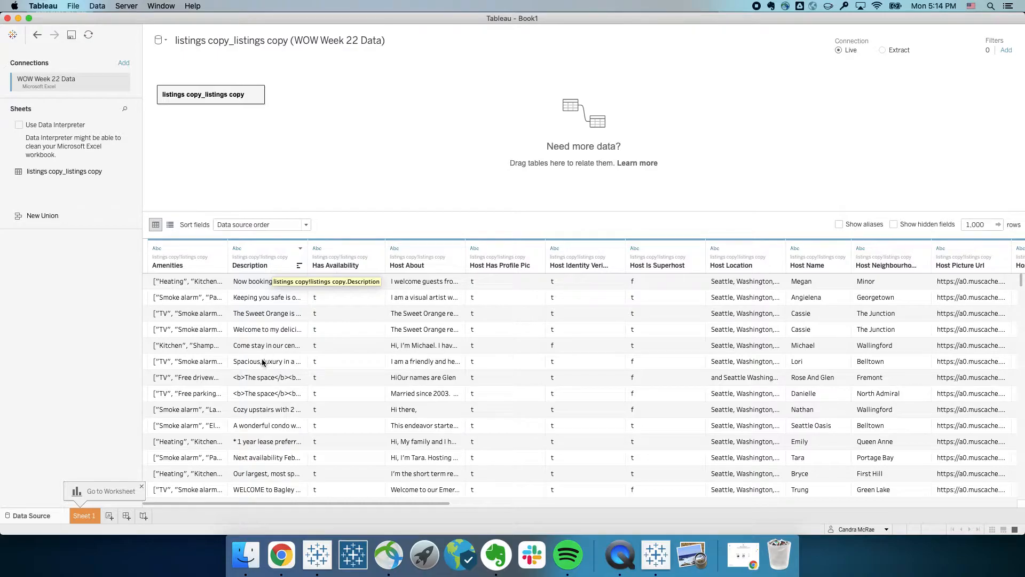
Step: Examine the listings table's fields across its full width, from Amenities through Price
left_click(258, 442)
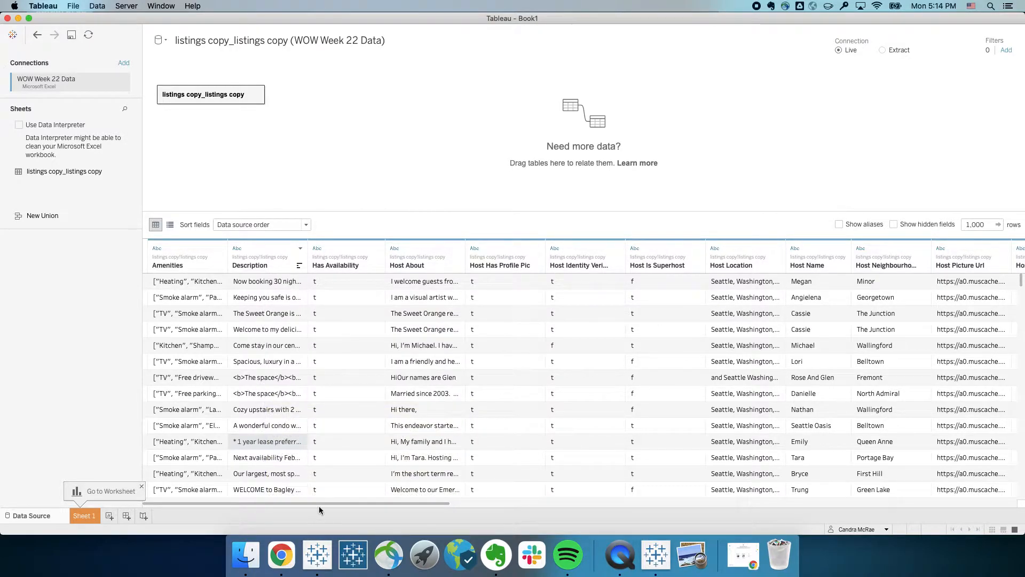
left_click_drag(324, 503, 919, 515)
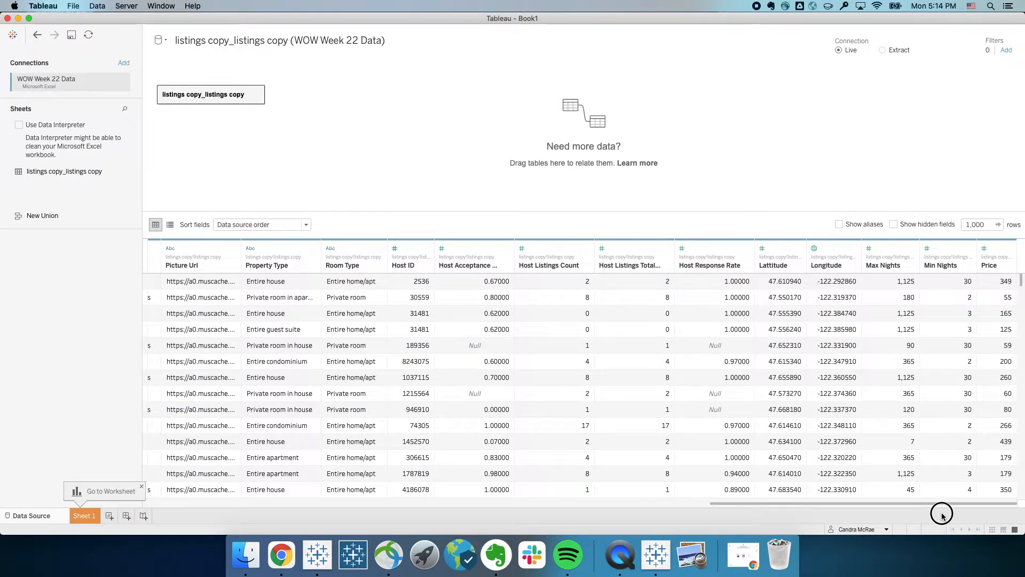
left_click_drag(922, 514, 335, 510)
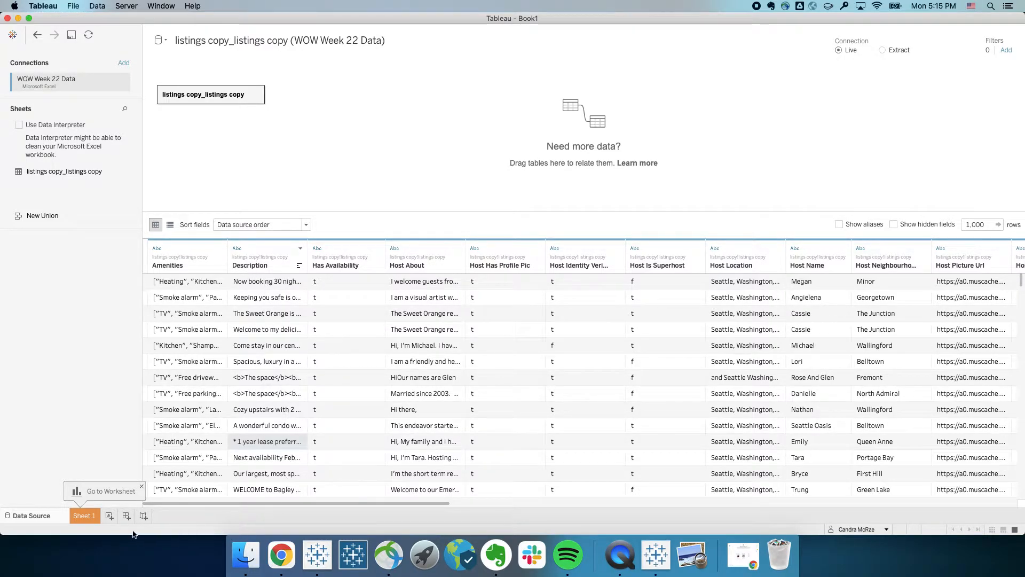
Step: Go to Sheet 1 and add the Description field to the rows
left_click(76, 515)
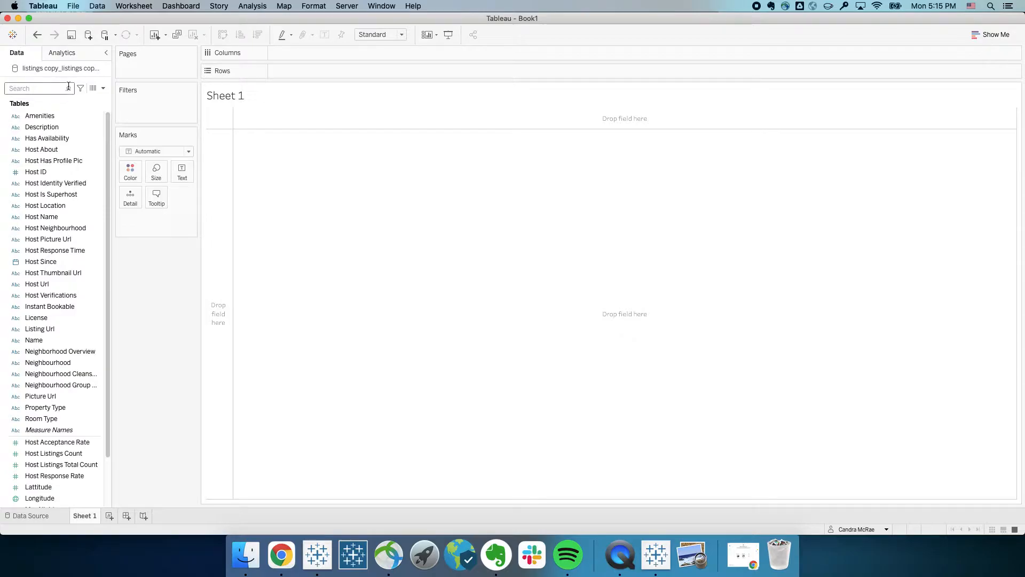
left_click(102, 88)
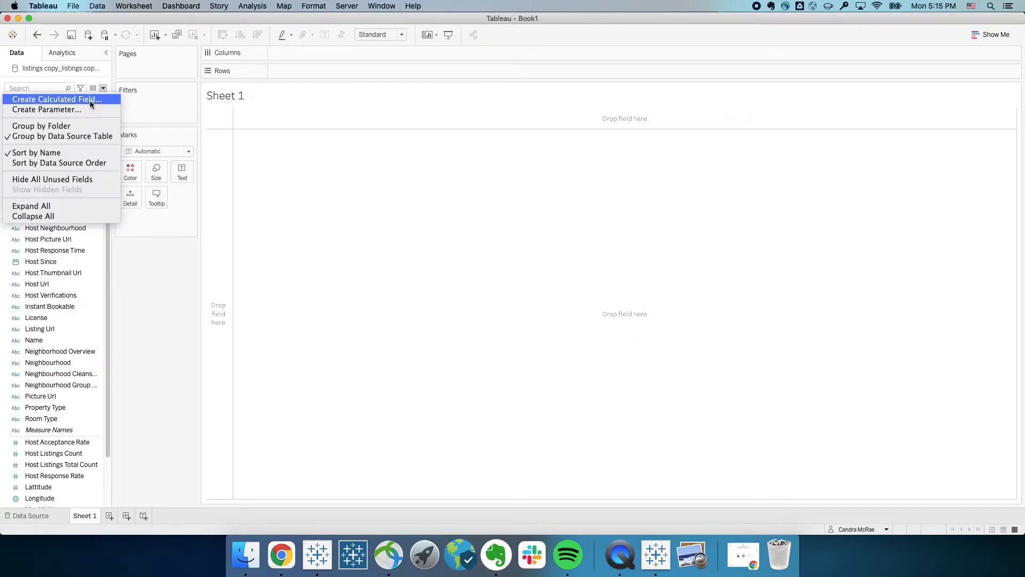
left_click(134, 235)
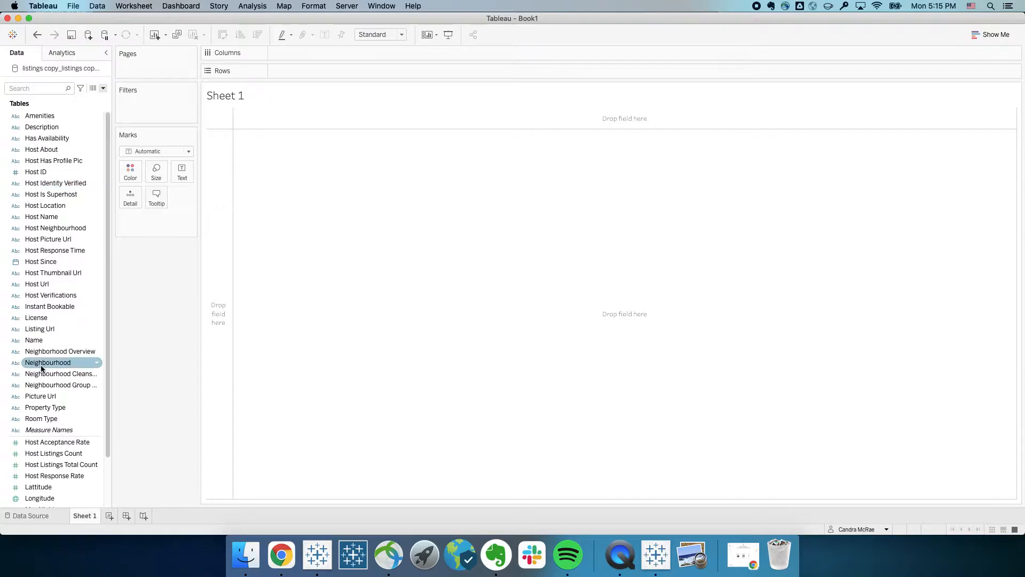
double_click(45, 127)
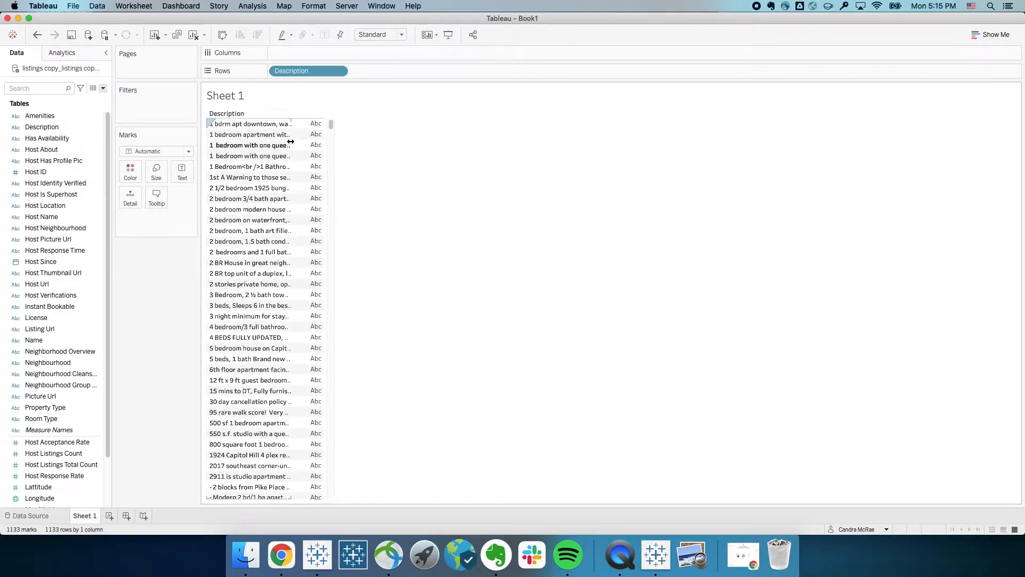
Step: Widen the Description column and read how the listings word their bedroom counts
left_click(290, 133)
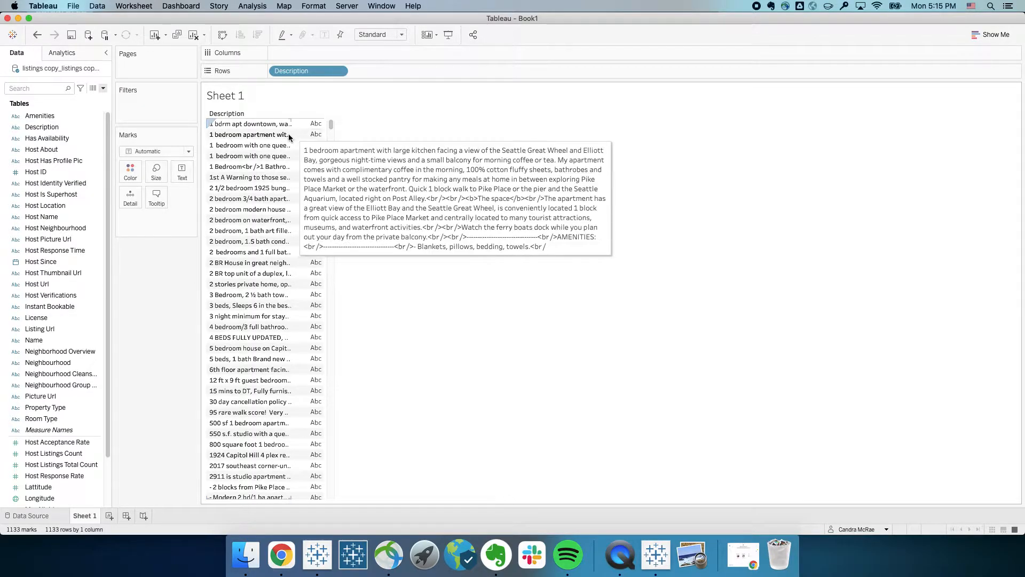
left_click_drag(292, 133, 339, 132)
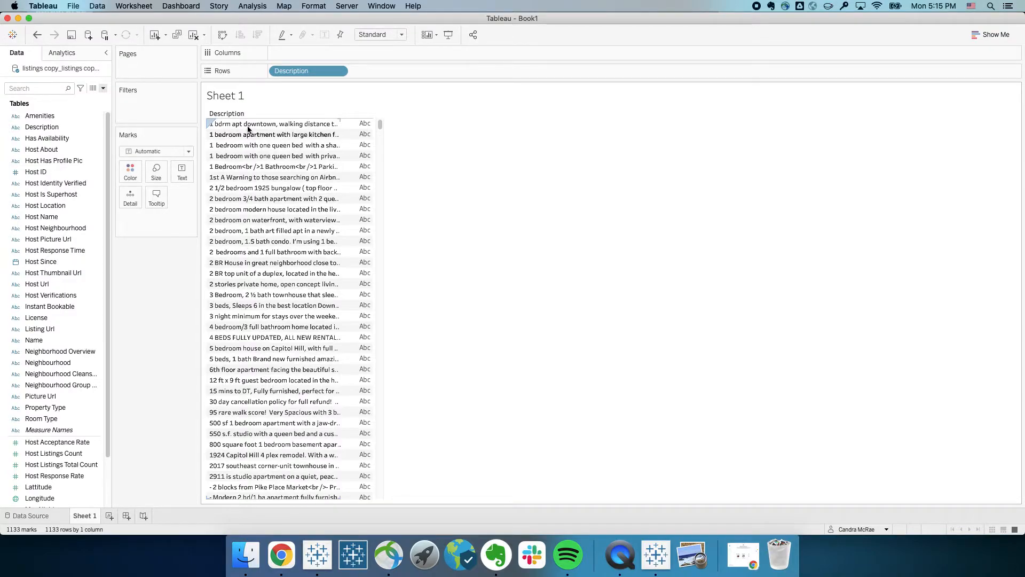
mouse_move(239, 254)
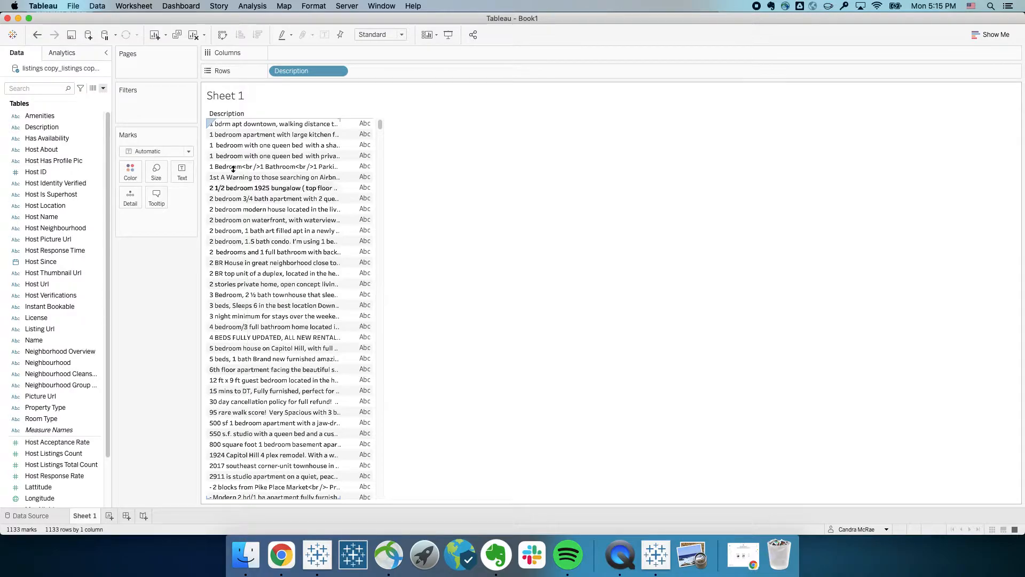
mouse_move(223, 133)
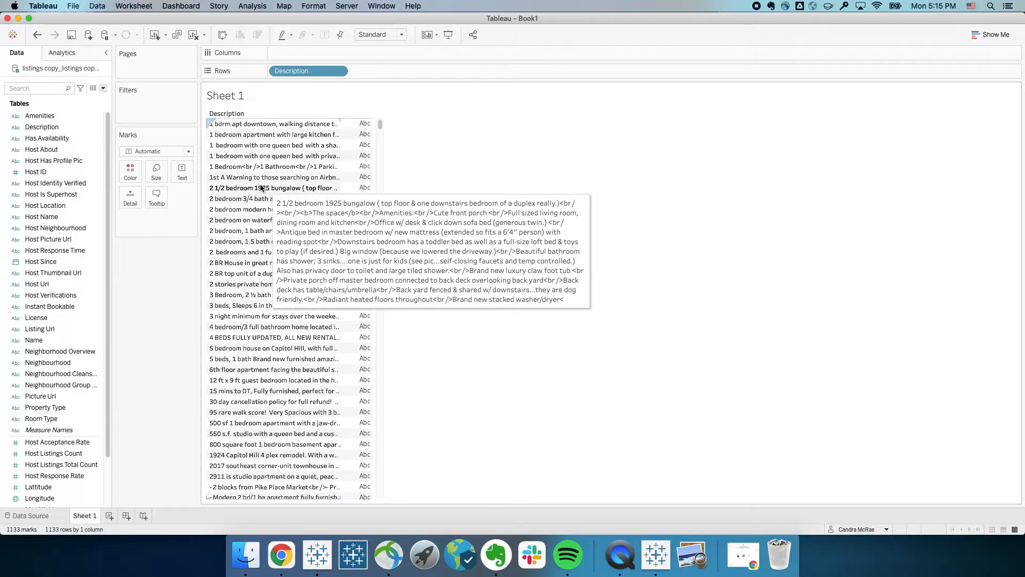
mouse_move(249, 188)
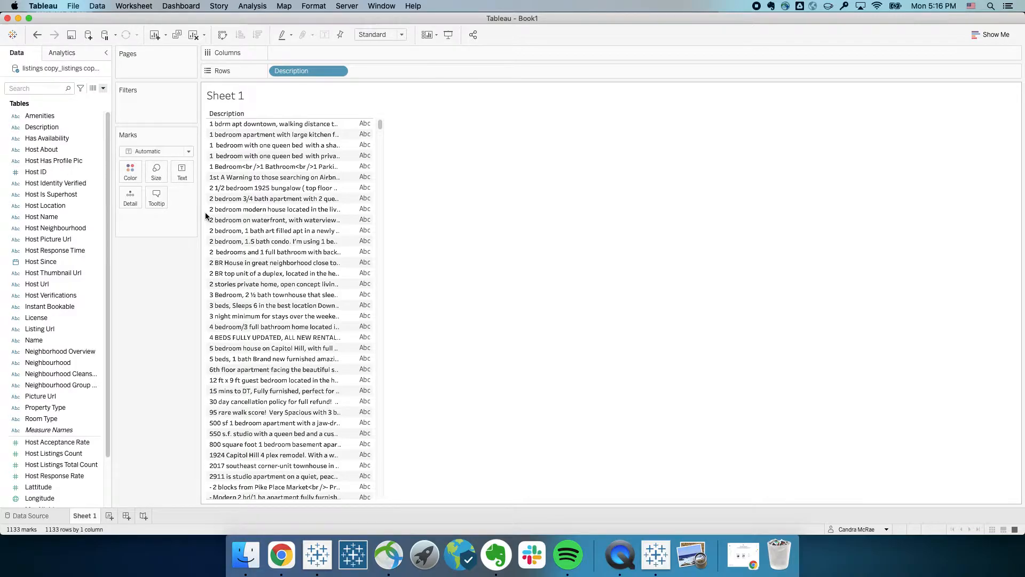
Step: Start a new calculated field named "Step 1 - Normalize Bedroom"
left_click(103, 88)
left_click(91, 97)
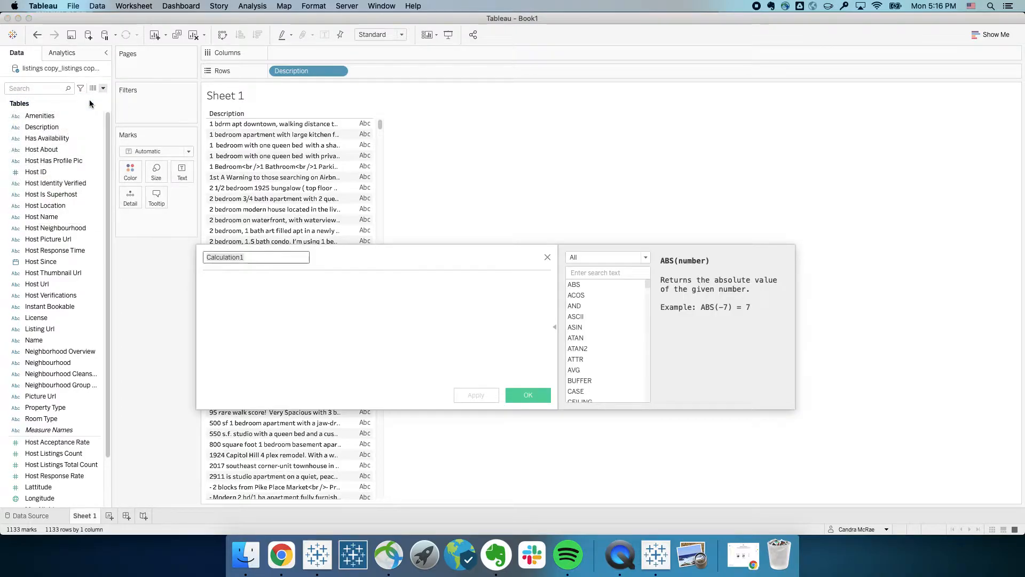
type("Step 1")
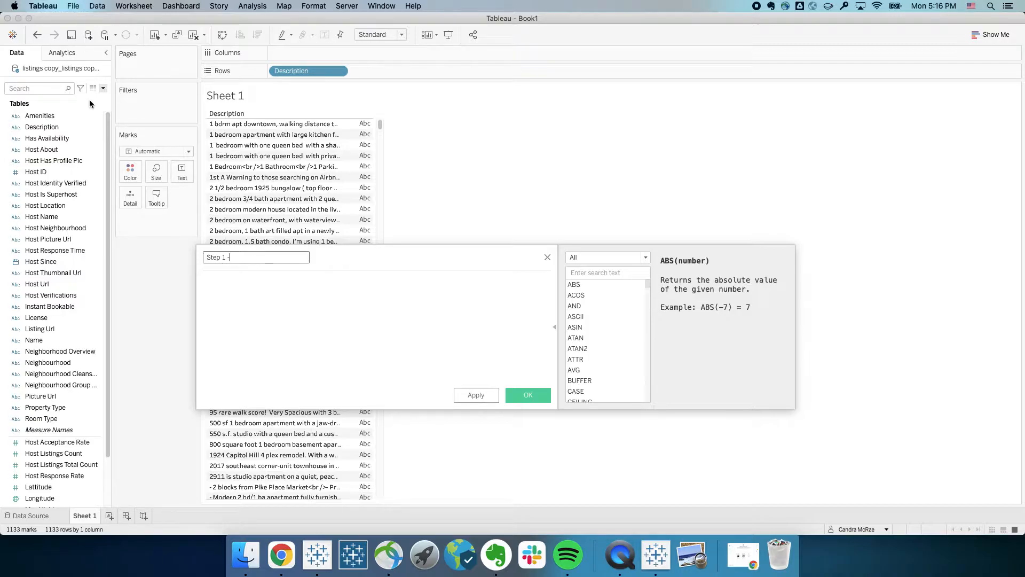
type("-")
type(" Remo")
key("BackSpace")
key("BackSpace")
key("BackSpace")
key("BackSpace")
type("Normalize Bedroom")
key("Tab")
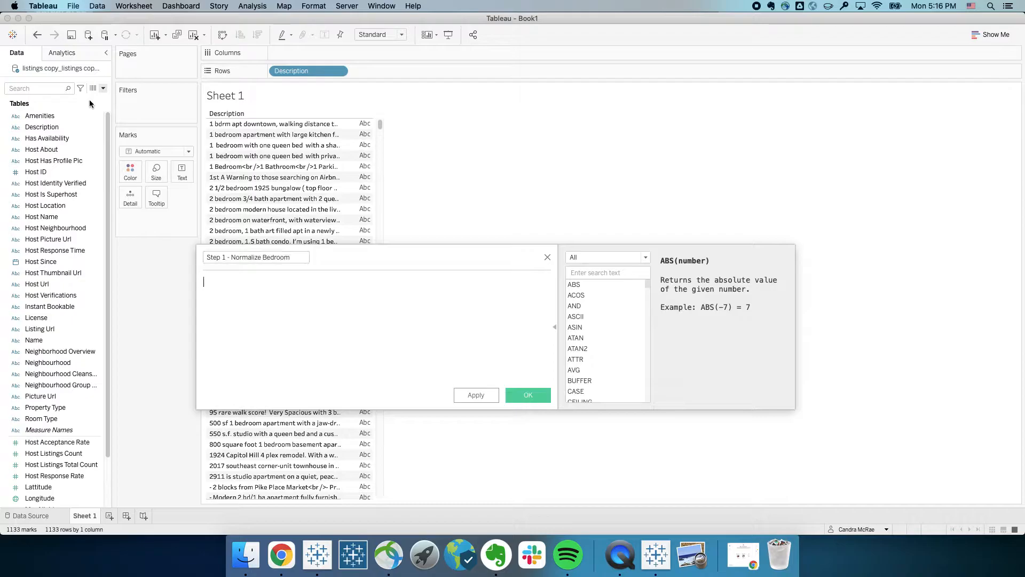
Step: Begin the formula with the REGEXP_REPLACE function, leaving its closing parenthesis off
type("regex")
key("Return")
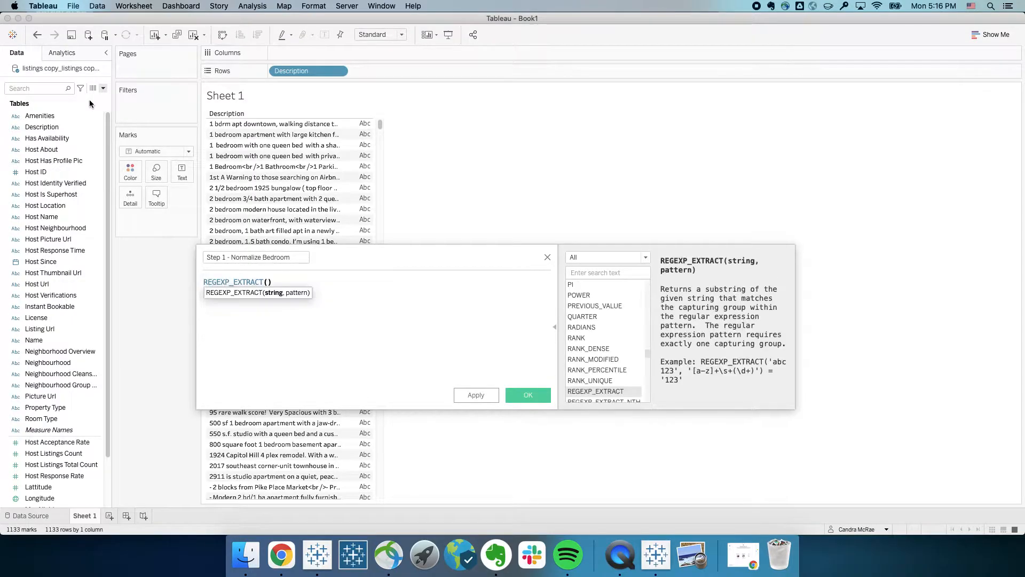
key("BackSpace")
key("BackSpace")
key("BackSpace")
key("BackSpace")
key("BackSpace")
key("BackSpace")
key("BackSpace")
key("BackSpace")
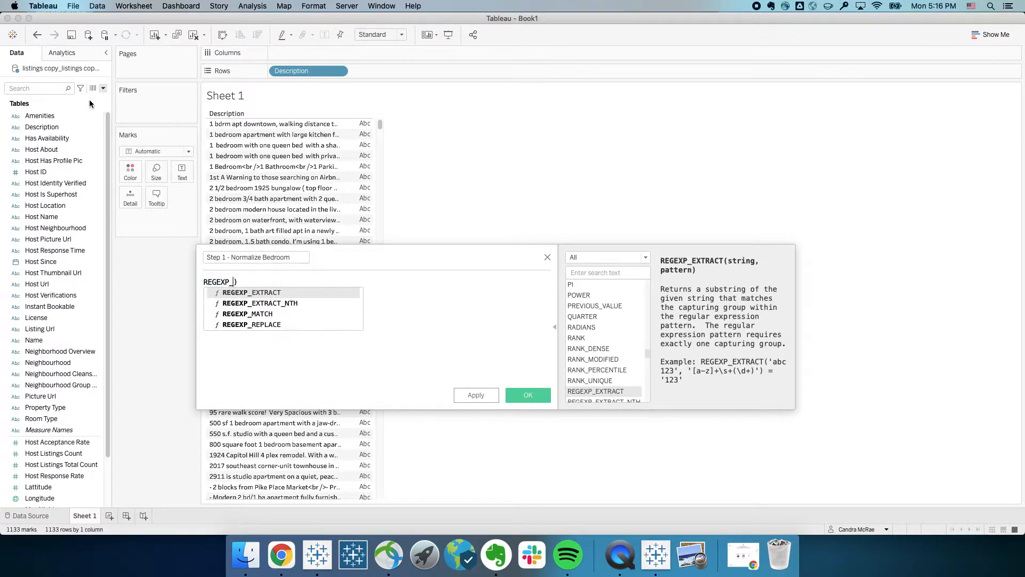
type("repla")
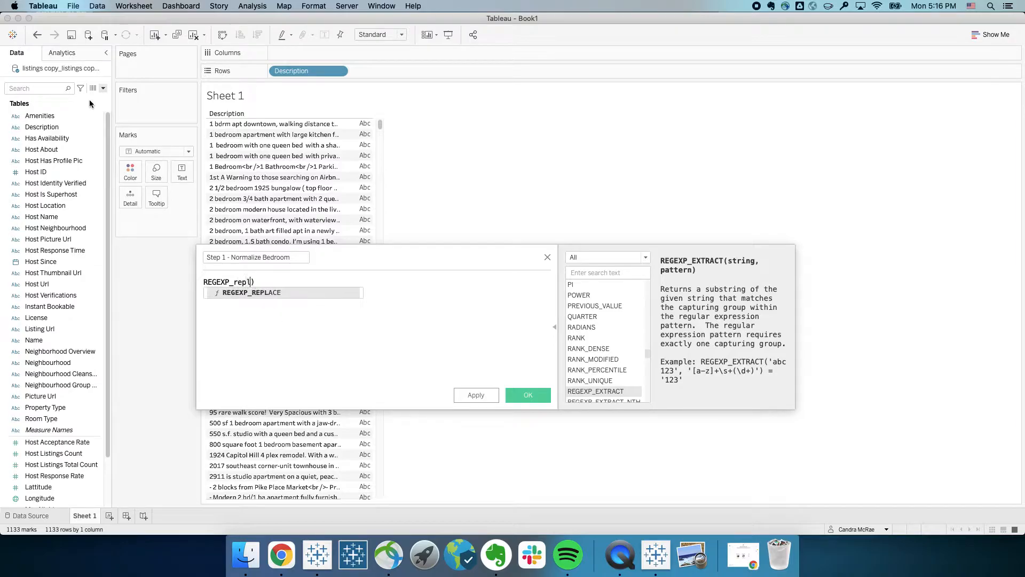
key("Return")
key("Delete")
key("Delete")
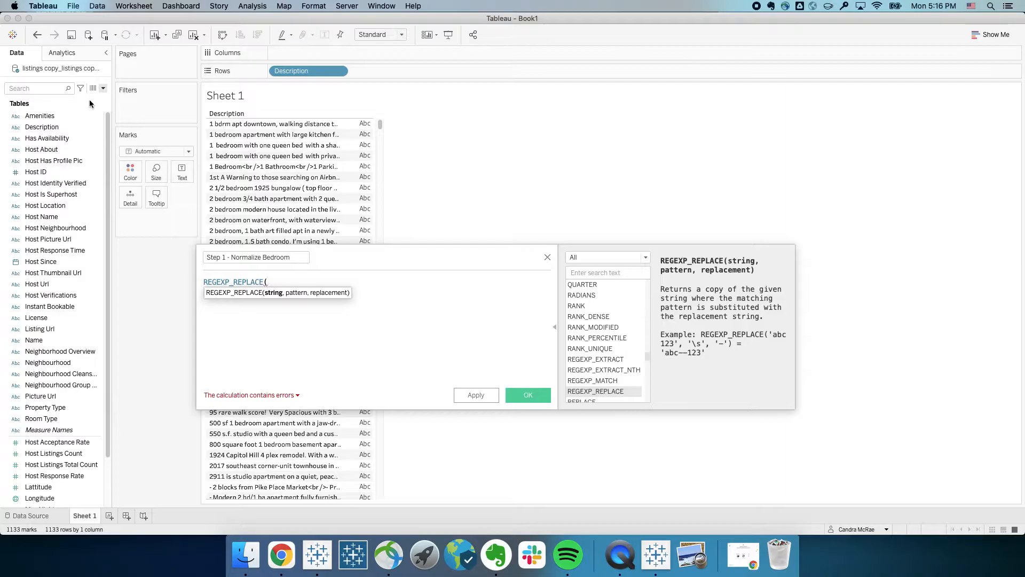
Step: Use [Description] as the string argument of REGEXP_REPLACE and start a new line for the pattern
type("[Desc")
key("Return")
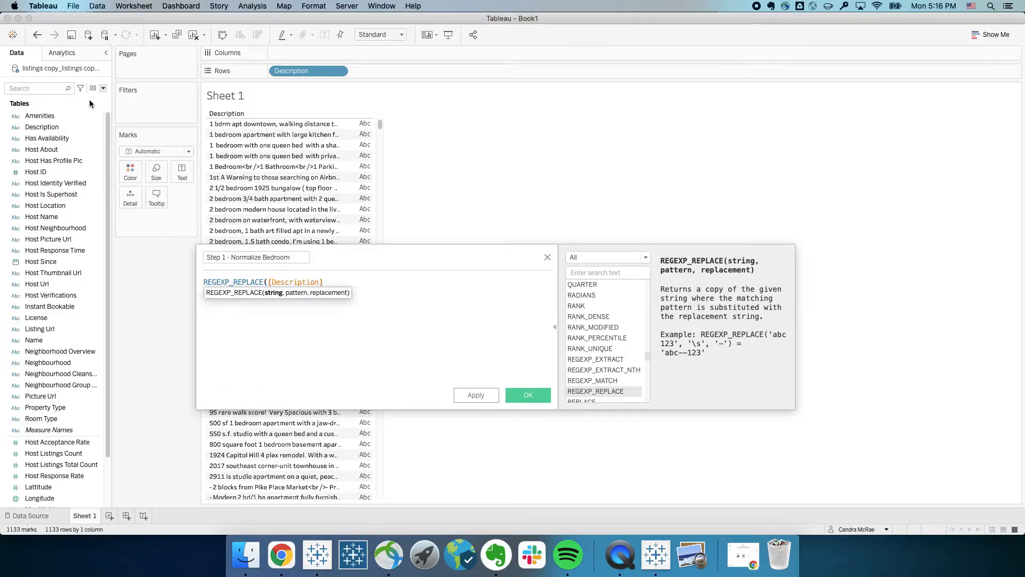
type(", ")
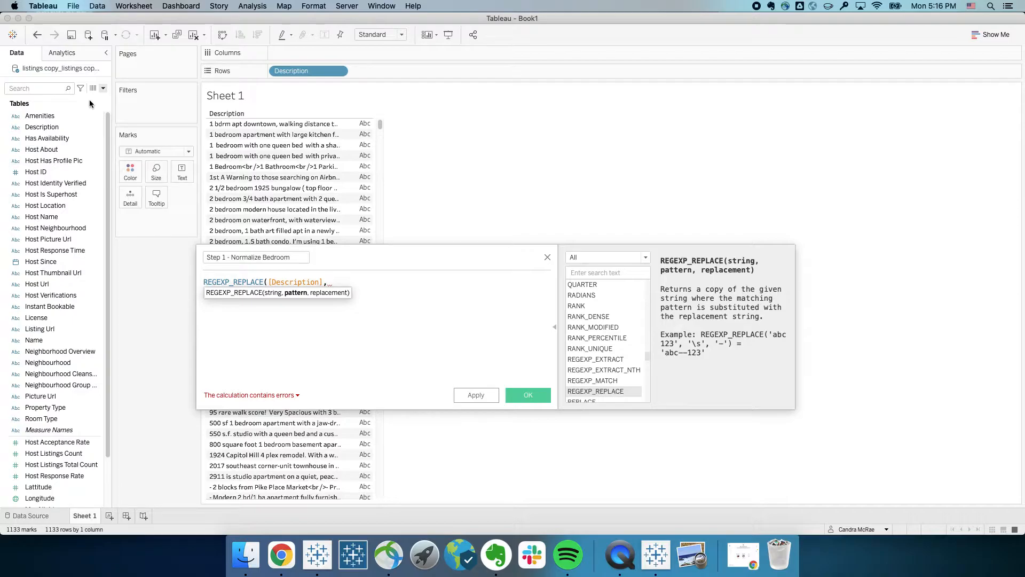
type("'")
key("BackSpace")
key("Return")
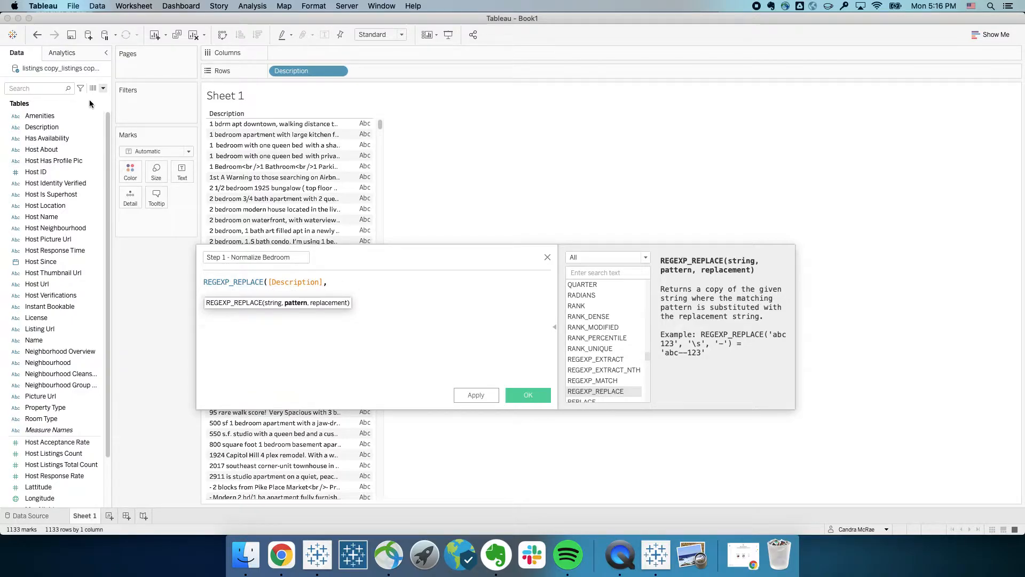
Step: Complete the formula with a '\s+\b(?:BR|br|BDRM|bdrm|beds|bed…' pattern covering the bedroom spellings, replace matches with ' Bedroom ', and save the field
type("'/")
key("BackSpace")
type("\\s+\\b")
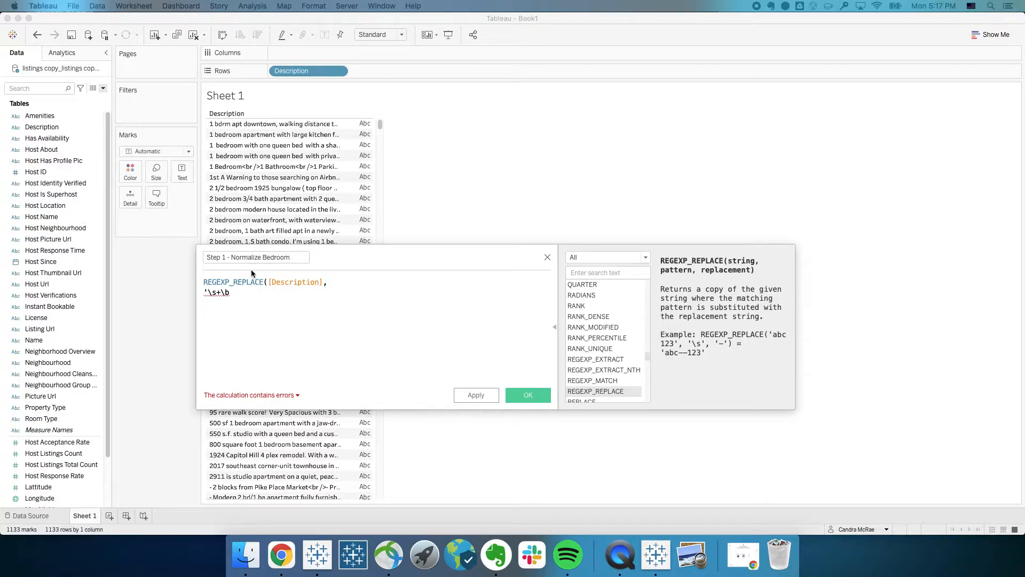
key("super+v")
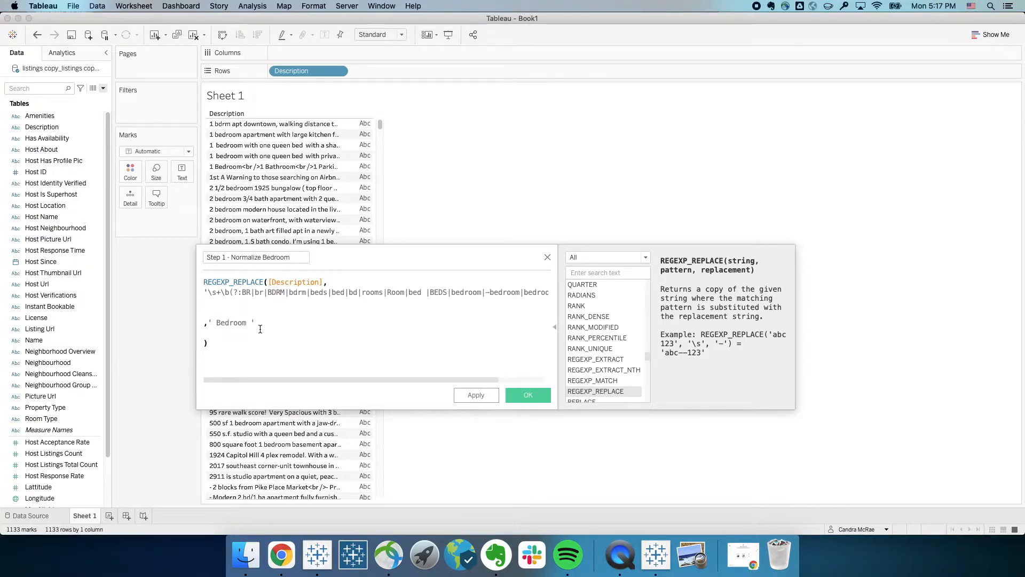
left_click(225, 292)
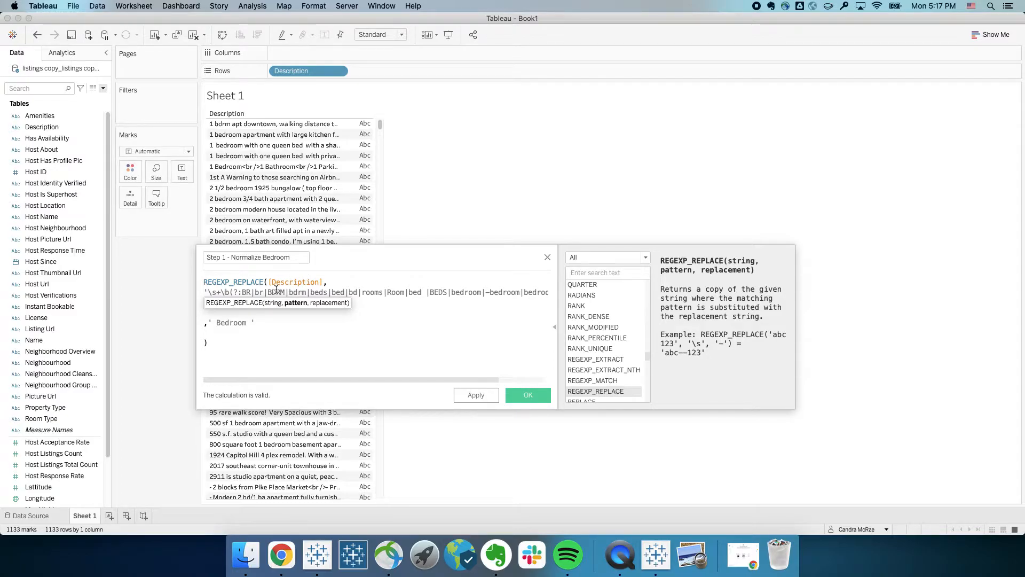
left_click(244, 292)
key("Down")
key("Down")
key("Down")
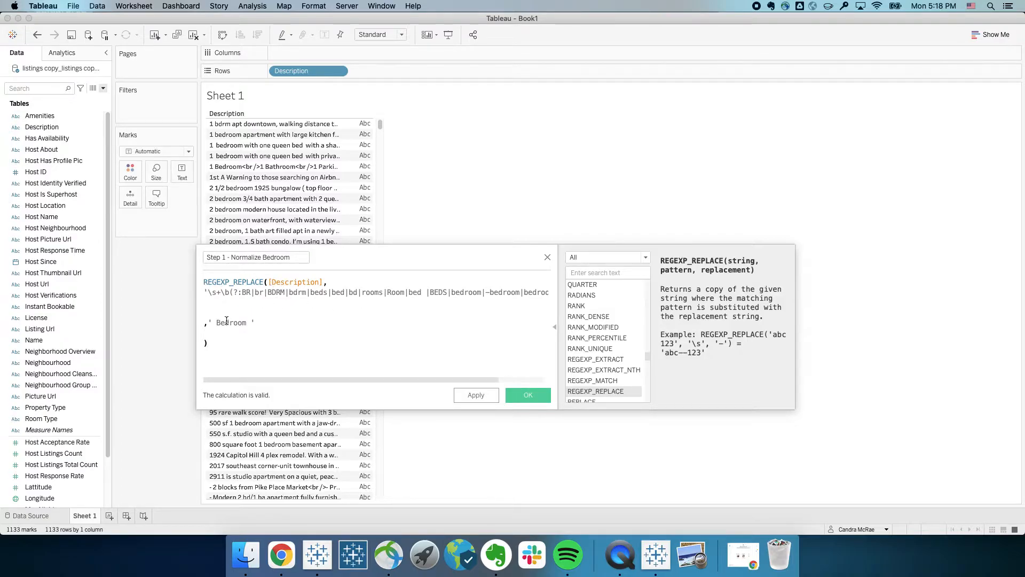
left_click(518, 399)
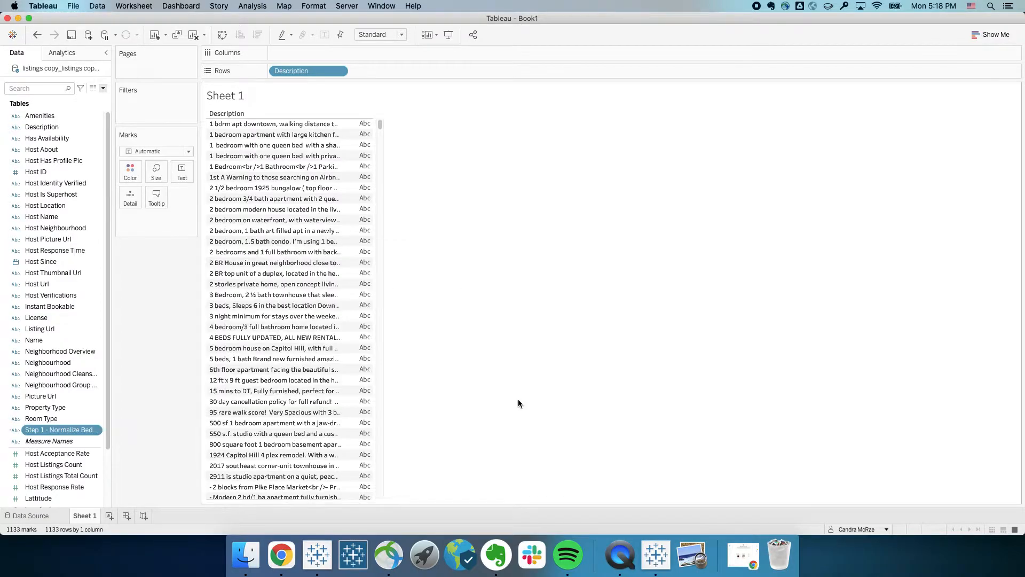
Step: Start a new calculated field named "Step 2 - Categorize Size"
left_click(103, 89)
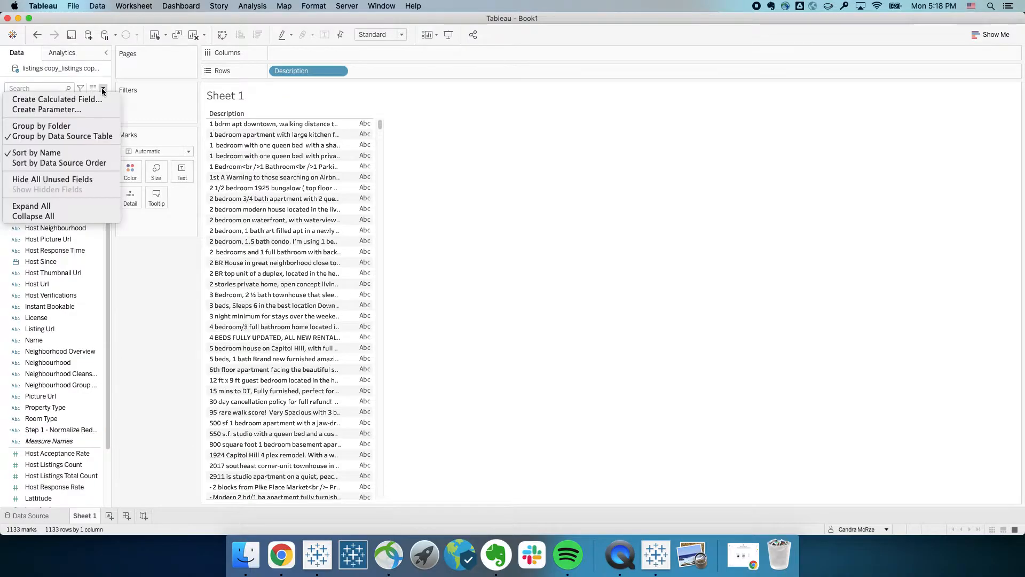
left_click(68, 100)
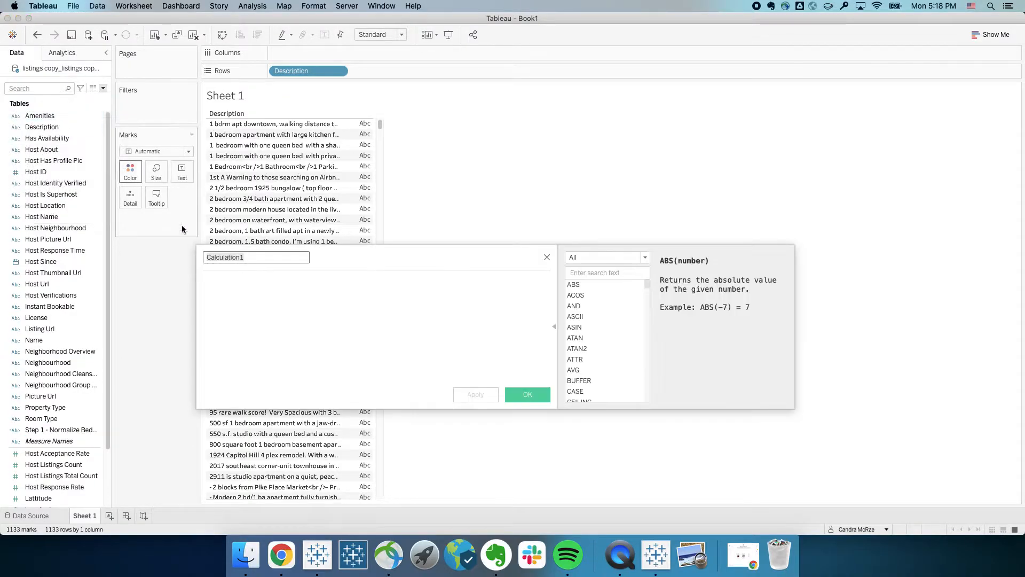
type("Step 2 -")
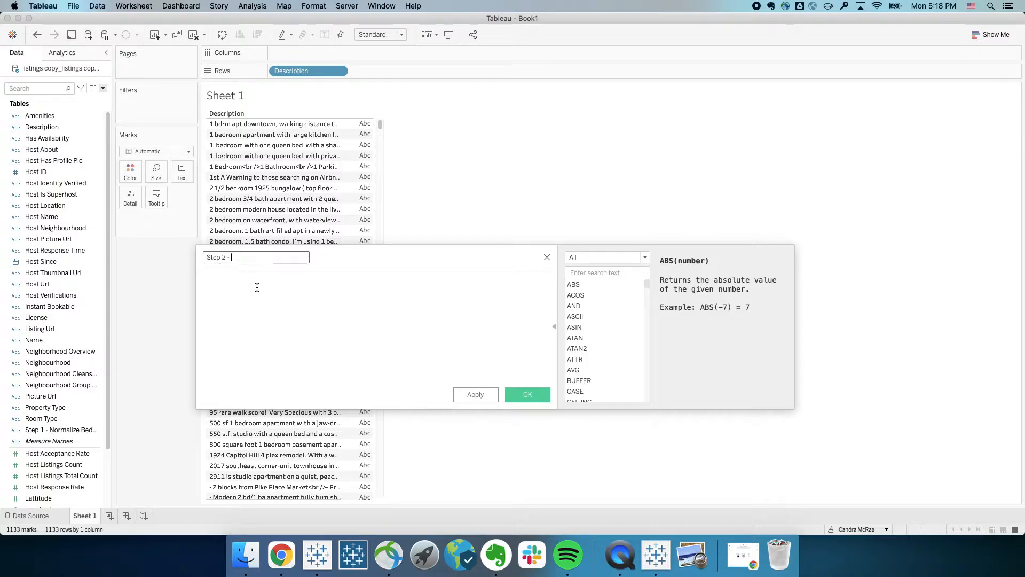
type("Categorize Size")
left_click(258, 286)
Step: Write an IF CONTAINS condition that returns "Studio" when [Step 1 - Normalize Bedroom] contains "studio"
type("if CONTAINS()")
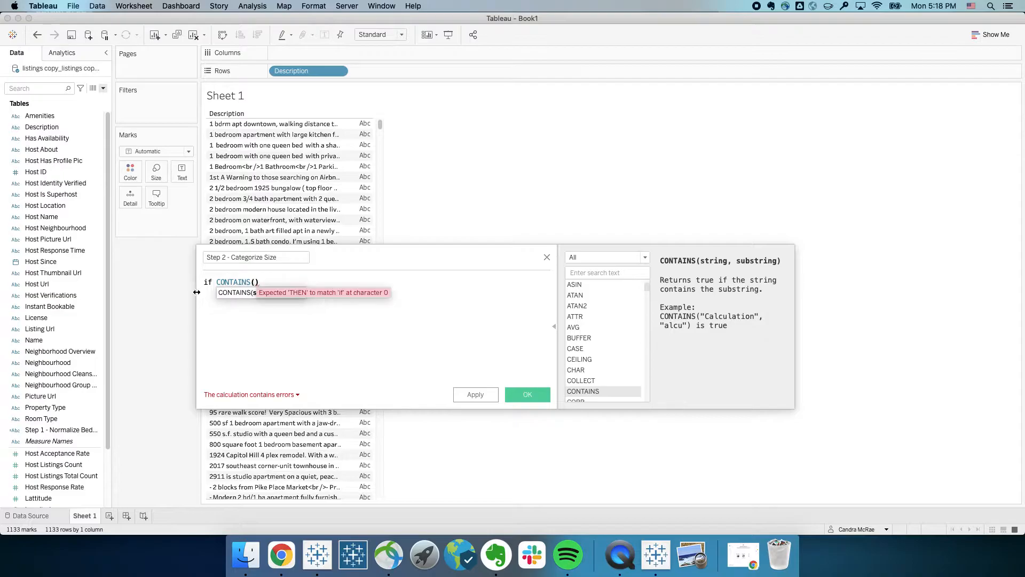
left_click(44, 419)
left_click_drag(42, 424, 285, 301)
left_click(43, 430)
mouse_move(56, 431)
left_mouse_down()
mouse_move(240, 288)
mouse_move(49, 432)
left_mouse_up()
left_click_drag(190, 354, 256, 289)
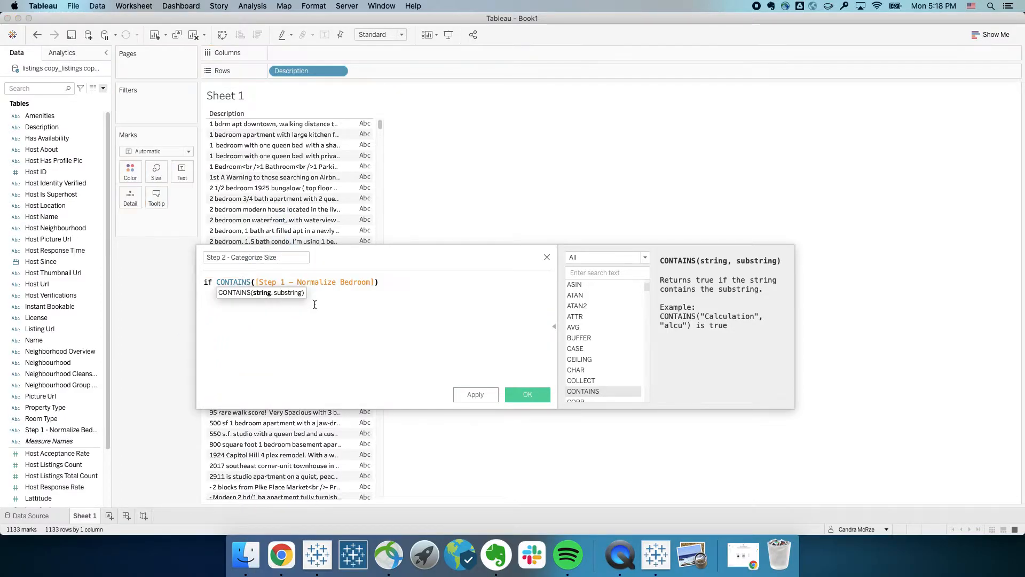
key("Right")
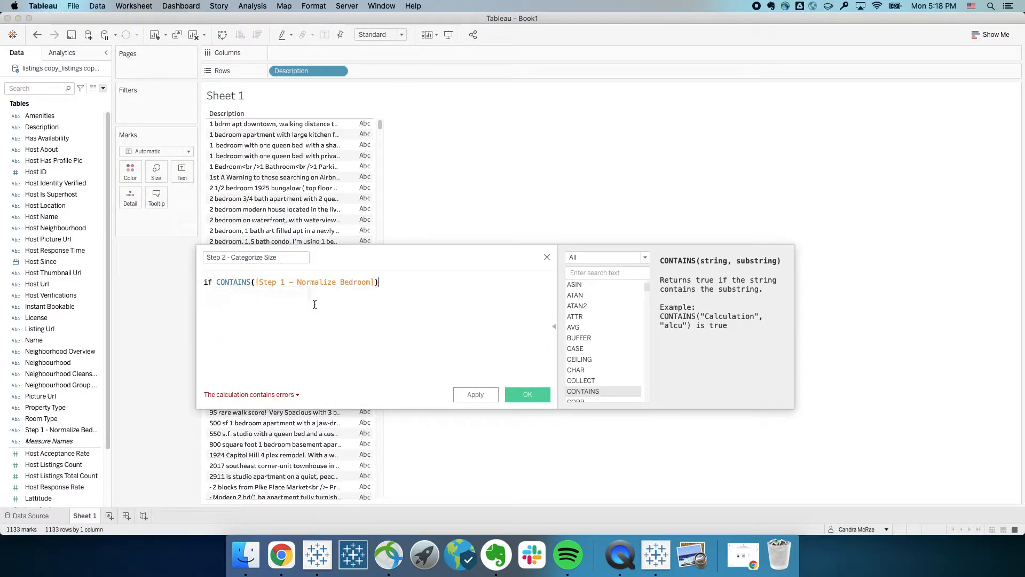
key("BackSpace")
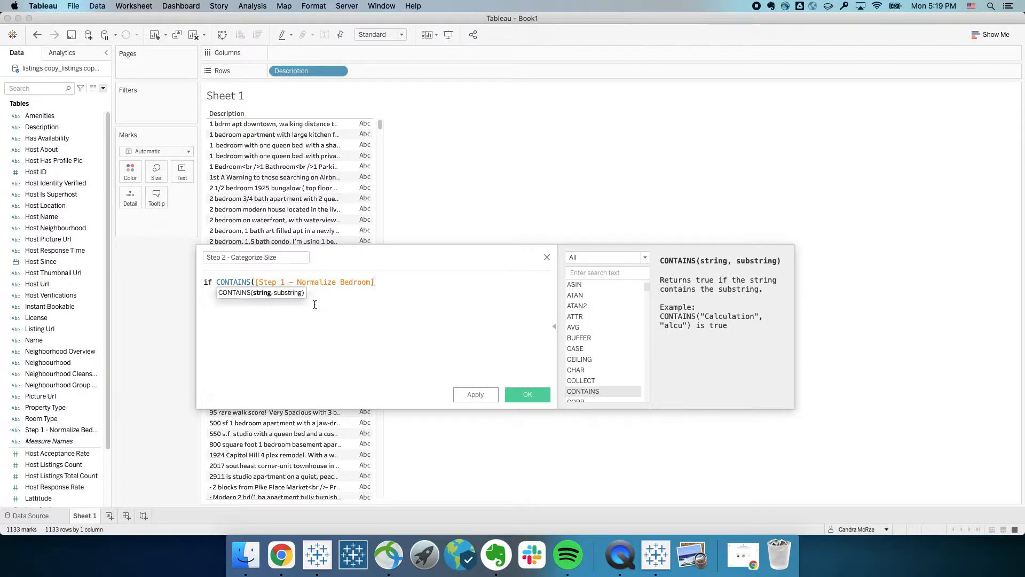
type(",\"studio\" then")
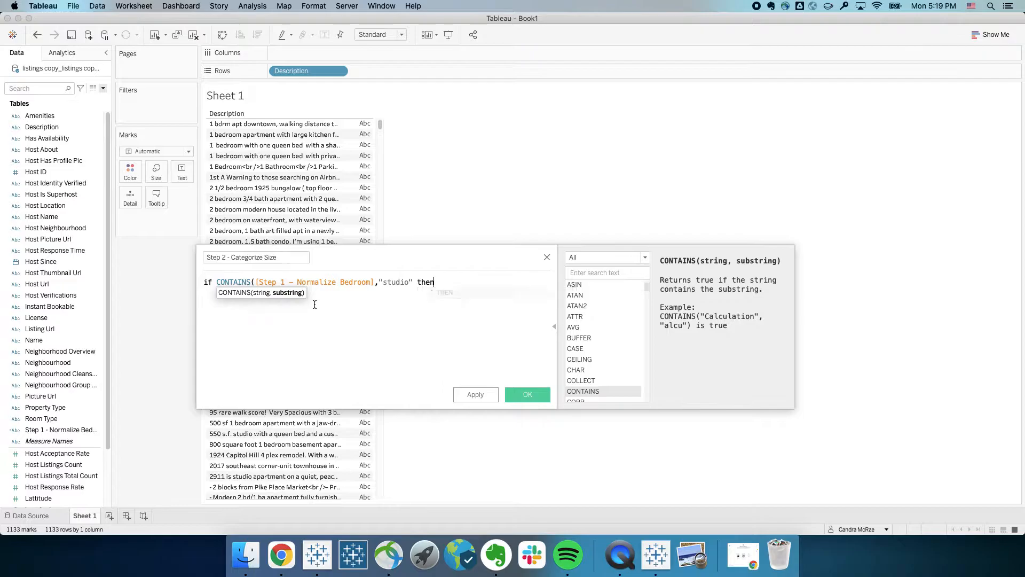
type(" \"Studio\"")
Step: Add an ELSE branch that uses REGEXP_EXTRACT on [Step 1 - Normalize Bedroom]
key("Return")
type("el")
key("Return")
key("Return")
type("regex")
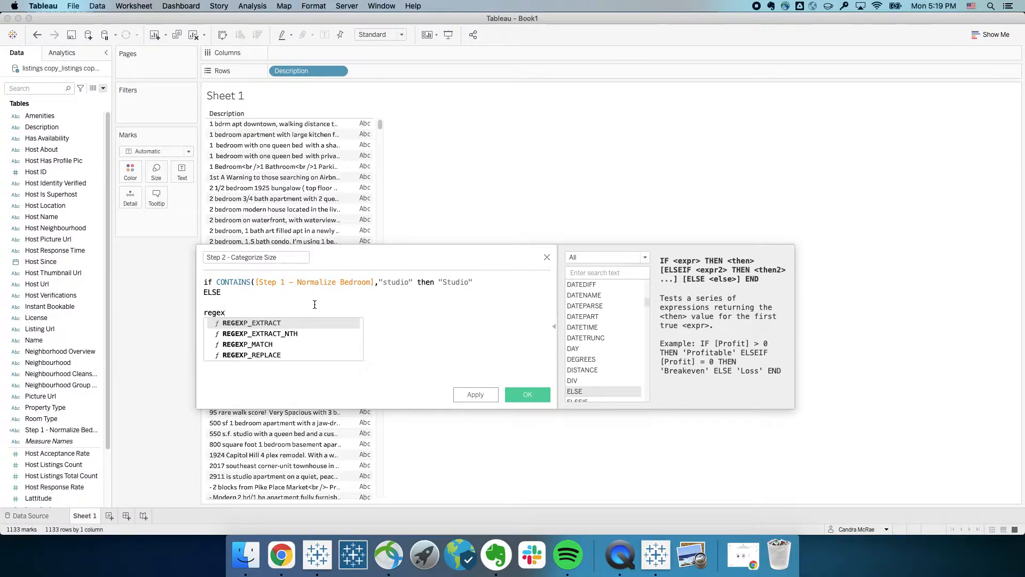
key("Return")
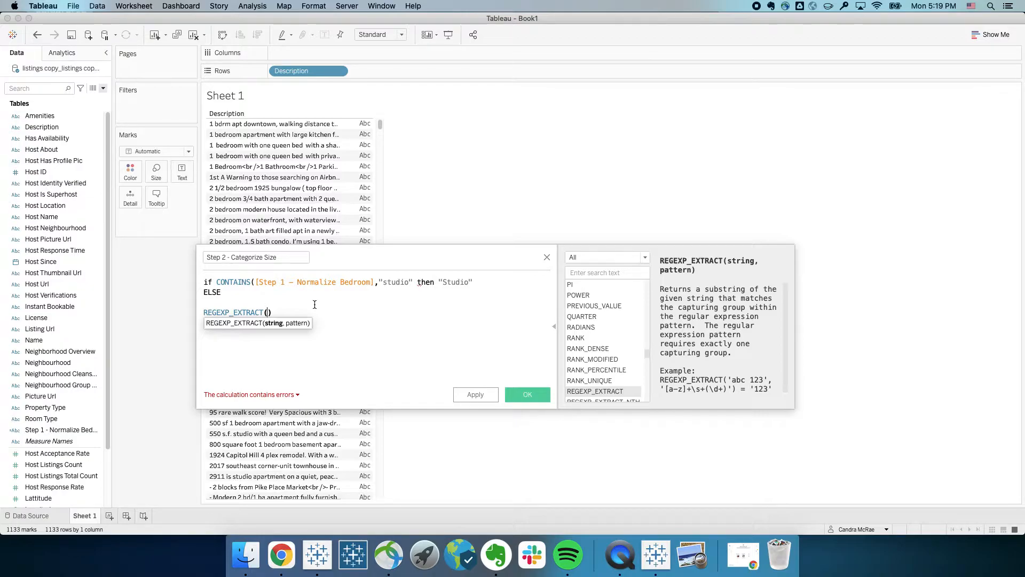
type("ste")
key("Return")
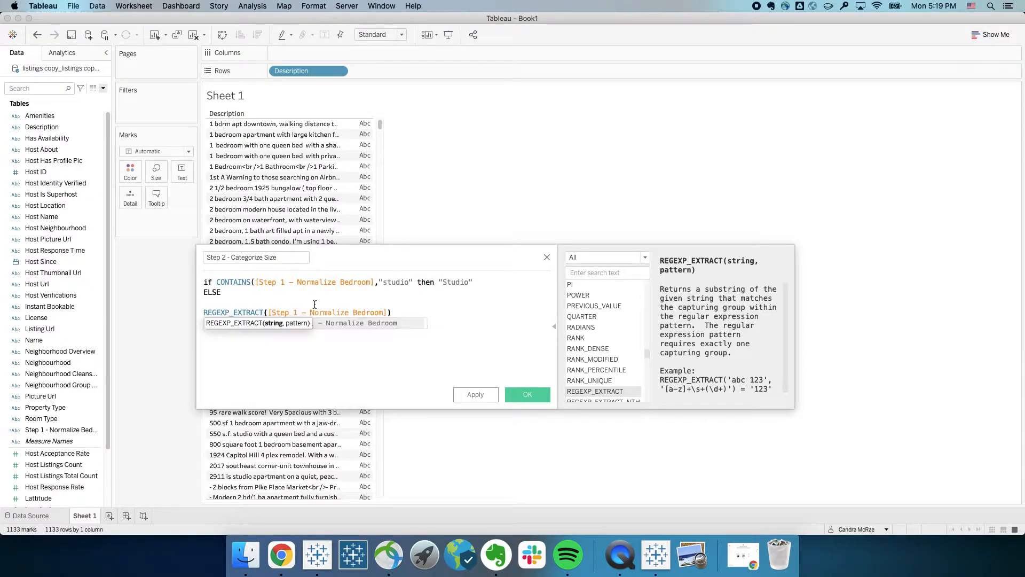
Step: Set the REGEXP_EXTRACT pattern to '(\d+?(Bedroom))' and remove the surplus closing parenthesis
type(", '")
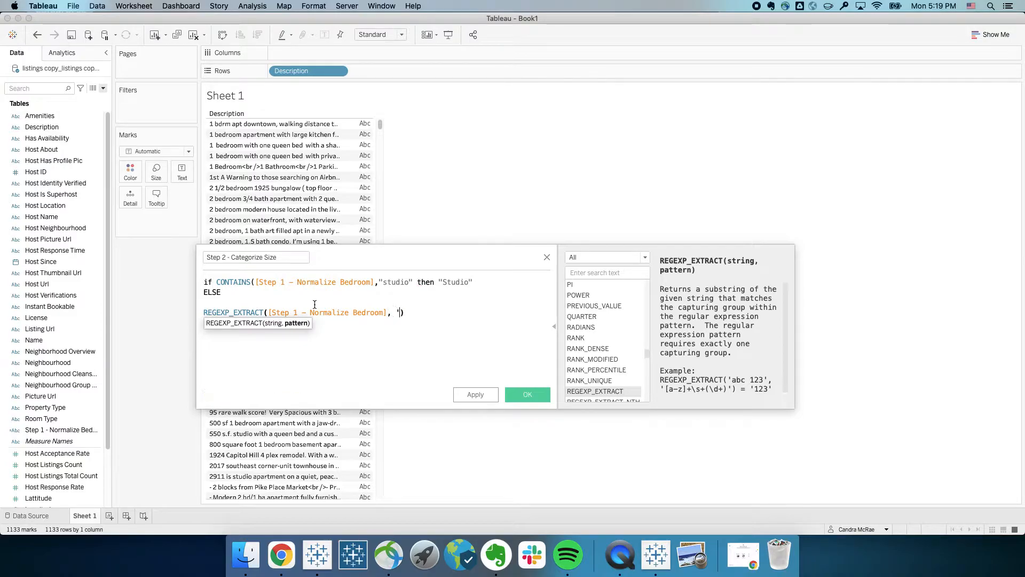
type("(")
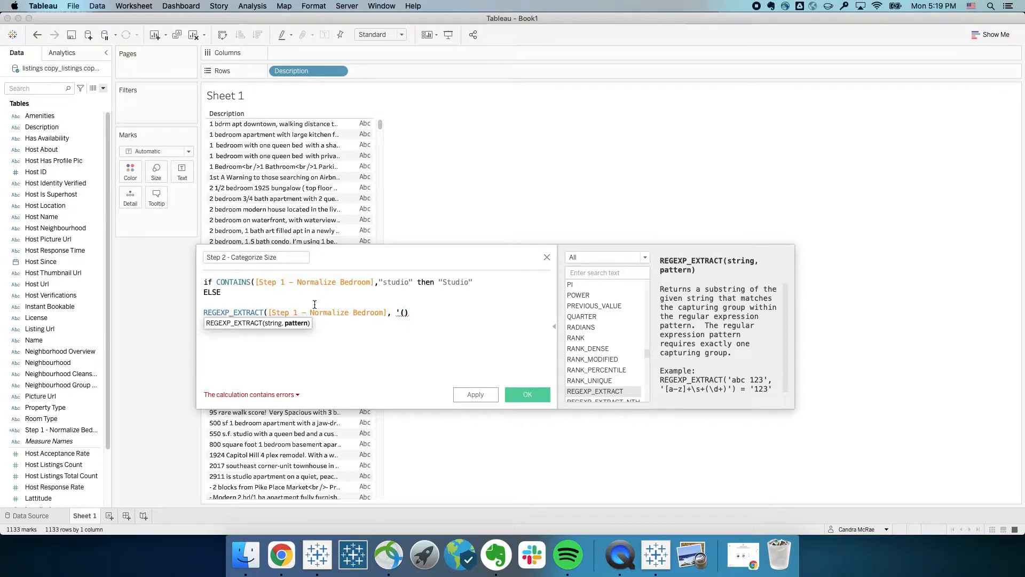
type("\\d+?(Bedroom))')")
key("Return")
key("Return")
key("BackSpace")
key("BackSpace")
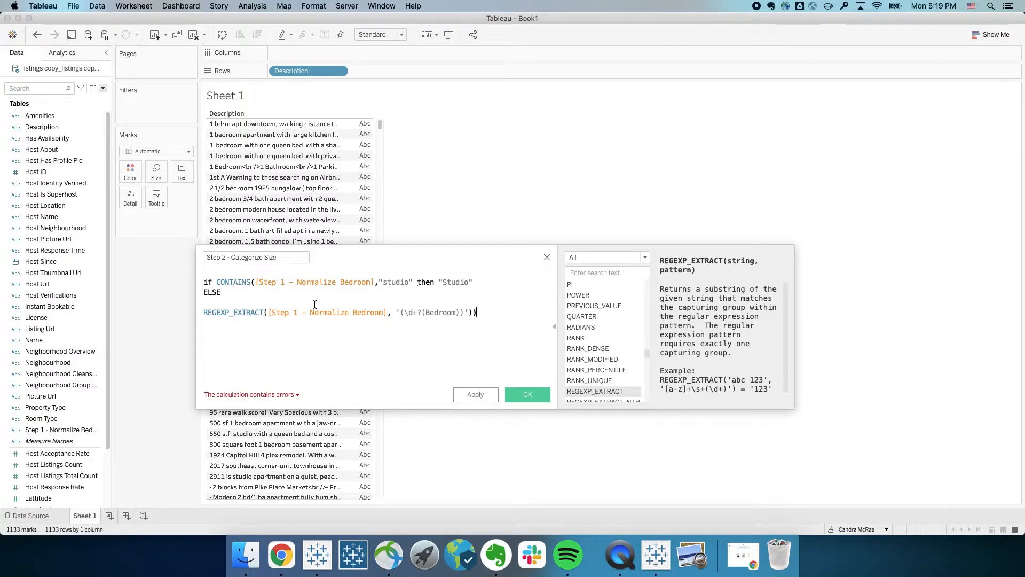
key("Left")
key("Right")
key("BackSpace")
Step: Finish the formula with END and add the missing closing parenthesis after "studio" in the CONTAINS condition
key("Return")
key("Return")
type("e")
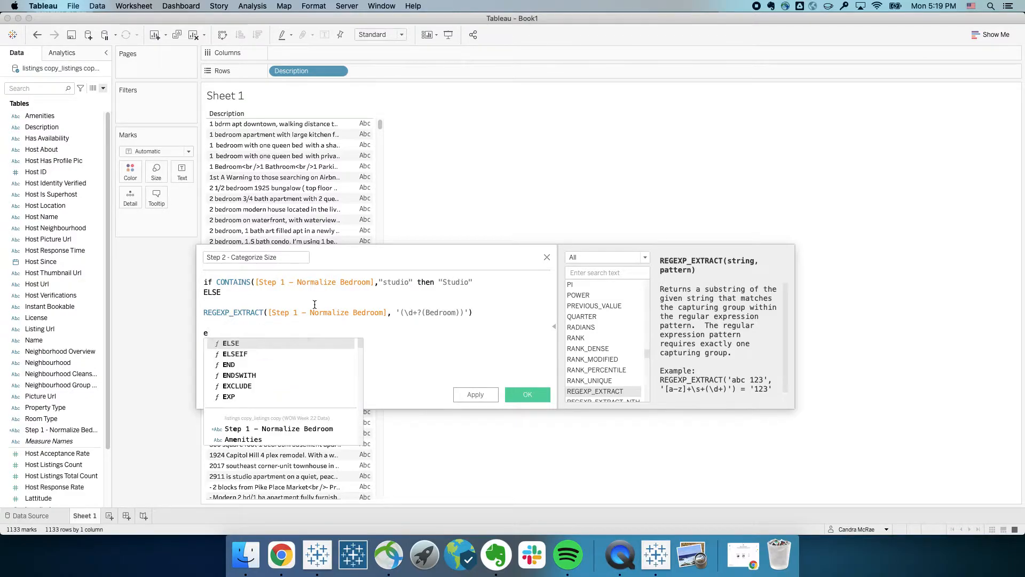
type("nd")
key("Return")
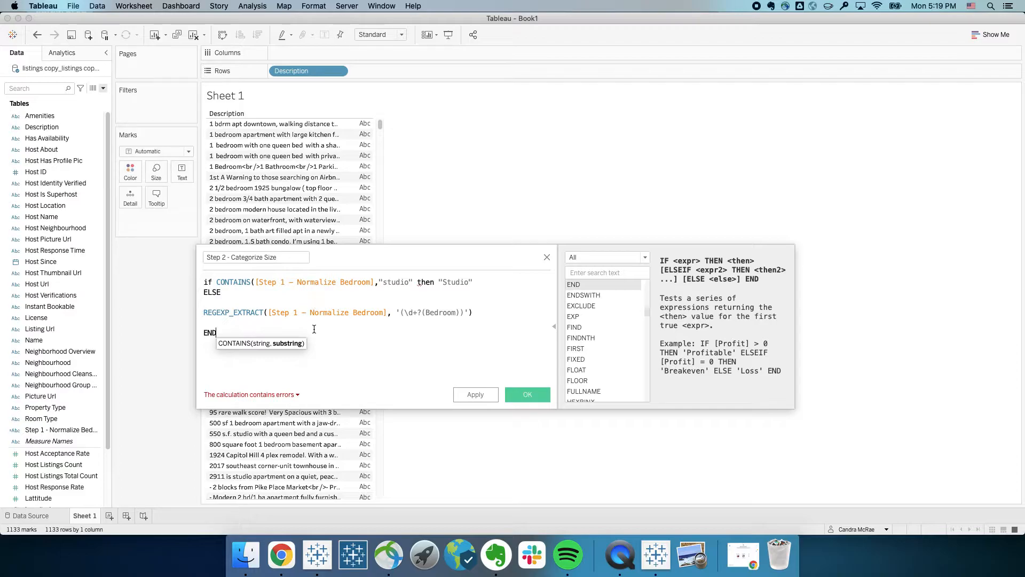
left_click(288, 396)
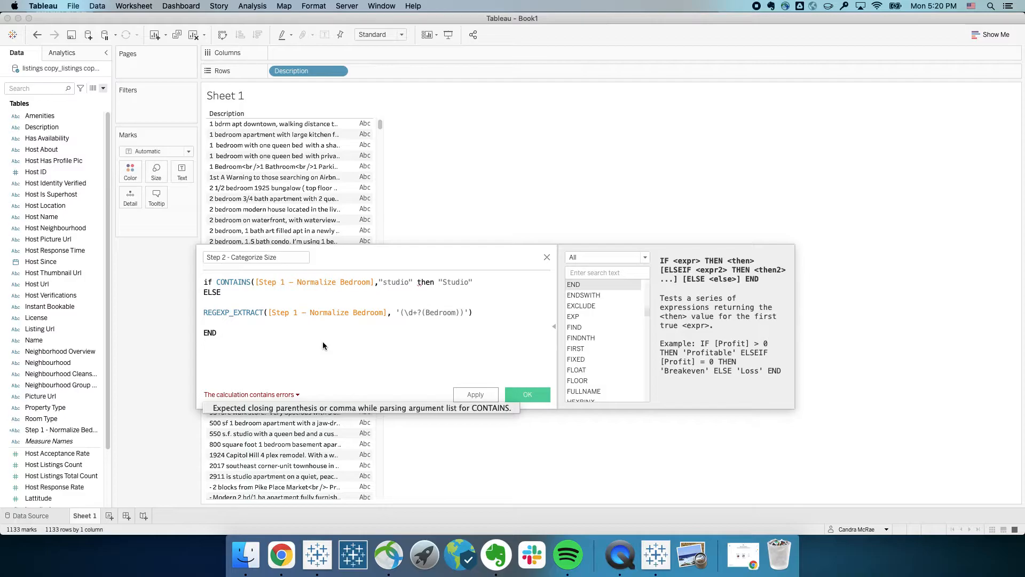
left_click(412, 283)
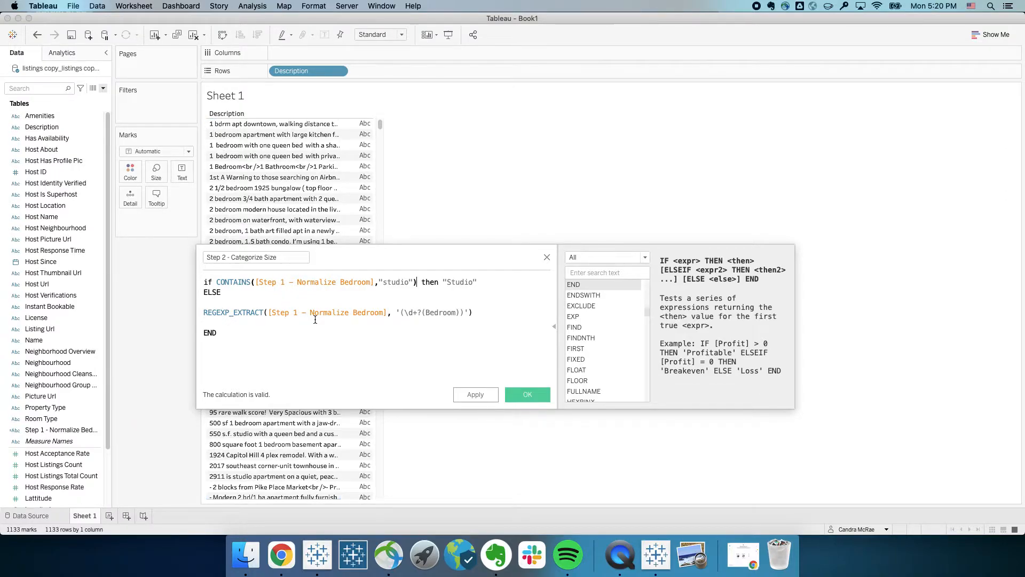
Step: Save the Step 2 - Categorize Size field and add it to the rows after Description
left_click(409, 314)
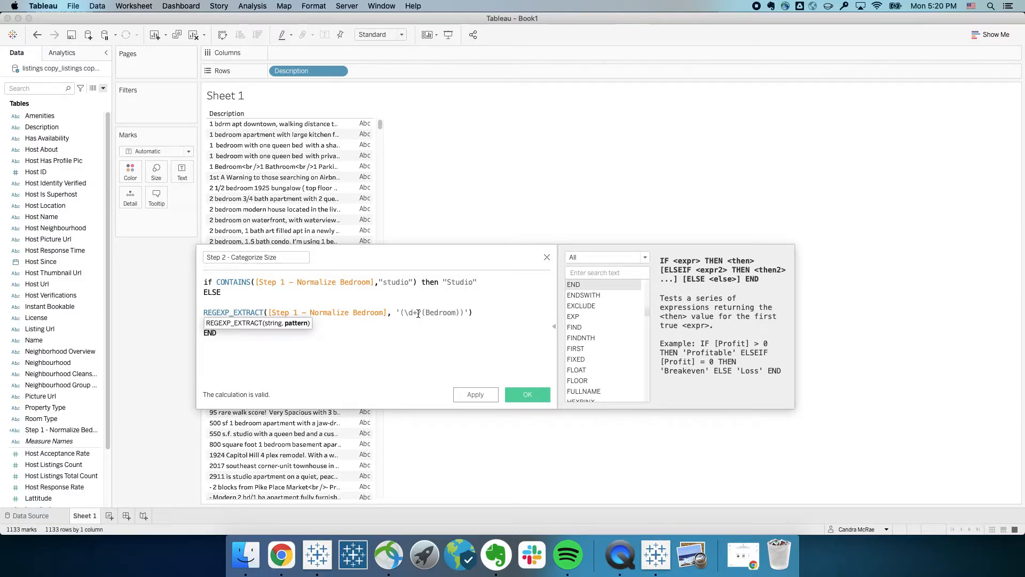
left_click(520, 395)
left_click_drag(80, 441, 363, 116)
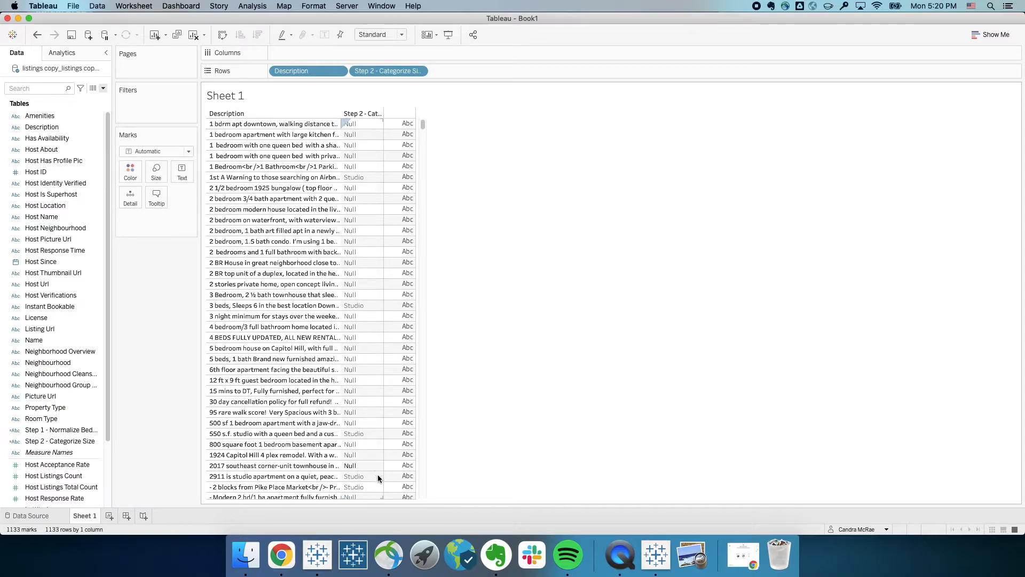
Step: Edit Step 2 - Categorize Size so its REGEXP_EXTRACT pattern allows an optional space, '(\d+ ?(Bedroom))', and save the field
left_click(79, 444)
right_click(75, 441)
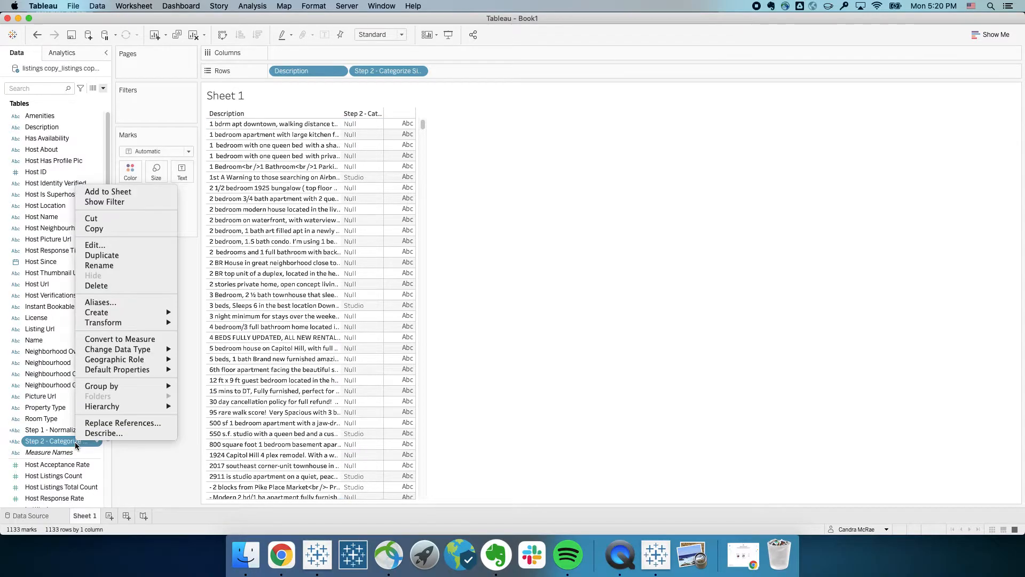
left_click(120, 244)
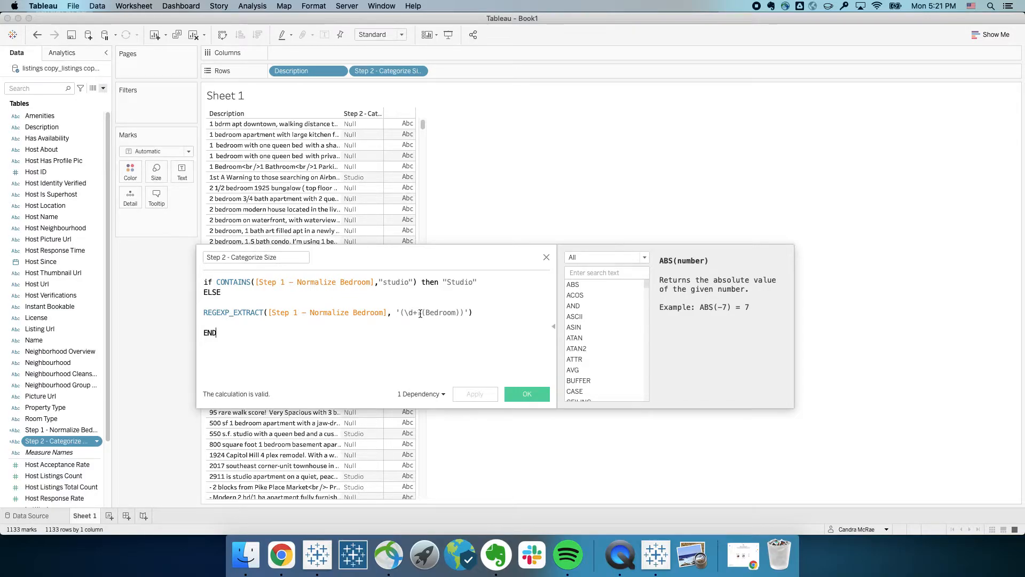
left_click(420, 313)
type("?")
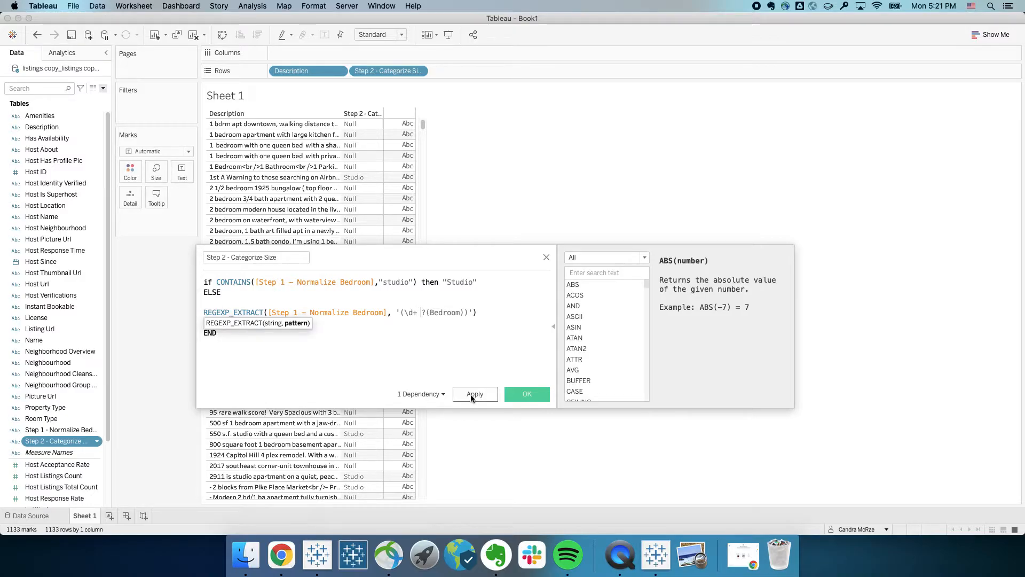
left_click(472, 394)
left_click(525, 395)
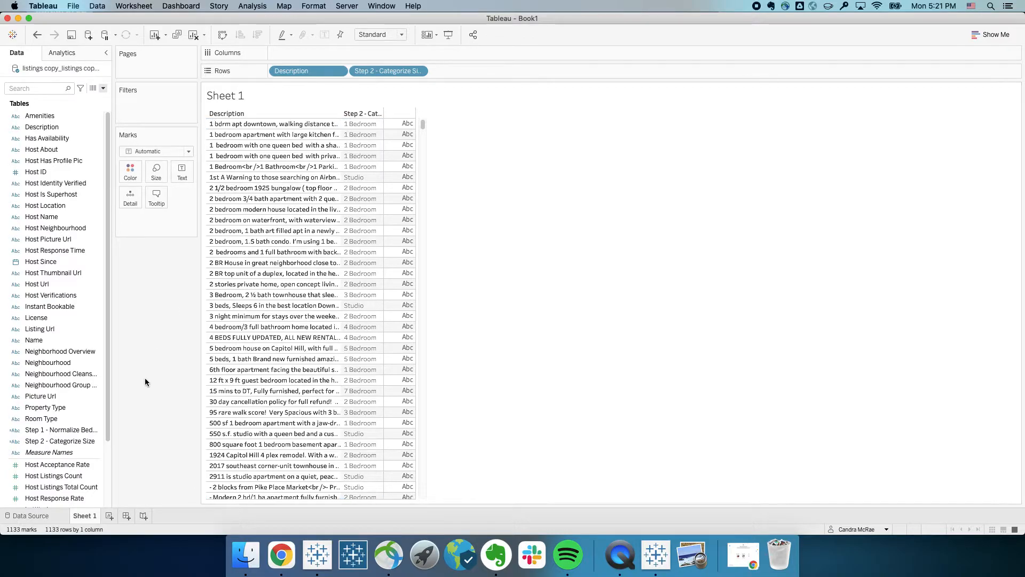
Step: Filter the sheet by Room Type, keeping only Entire home/apt
left_click(62, 418)
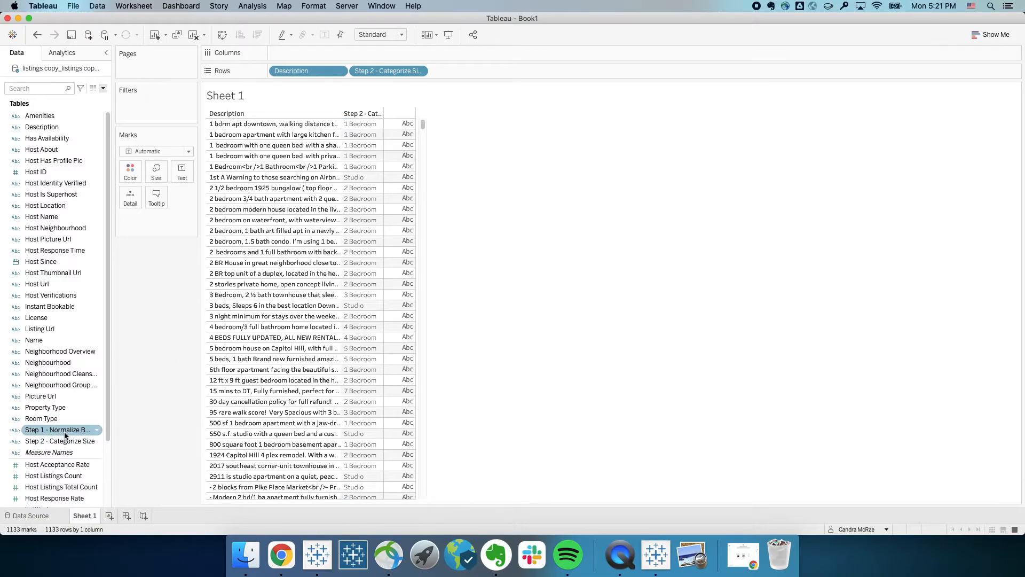
left_click_drag(46, 419, 162, 111)
left_click(403, 186)
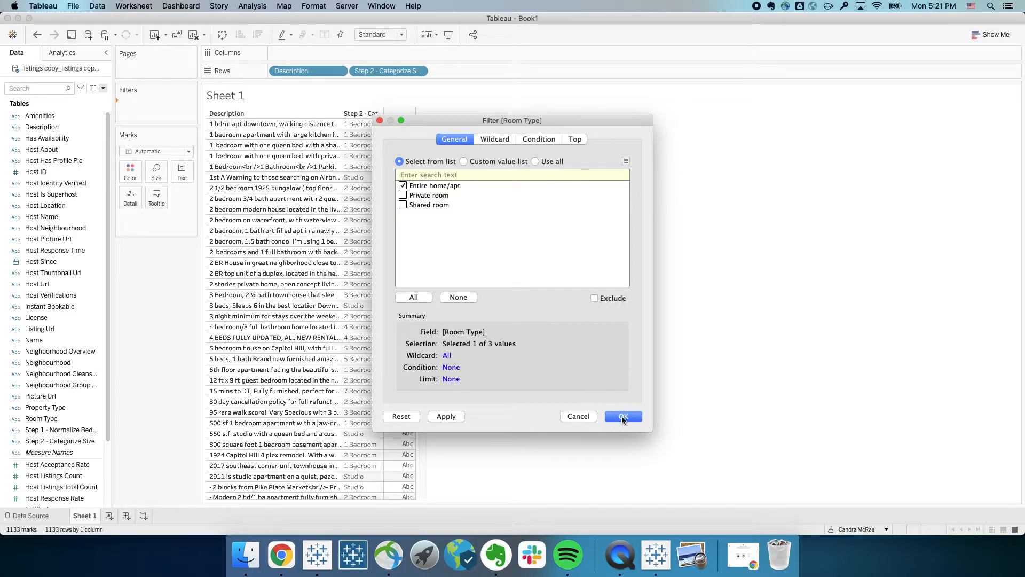
left_click(453, 416)
left_click(619, 416)
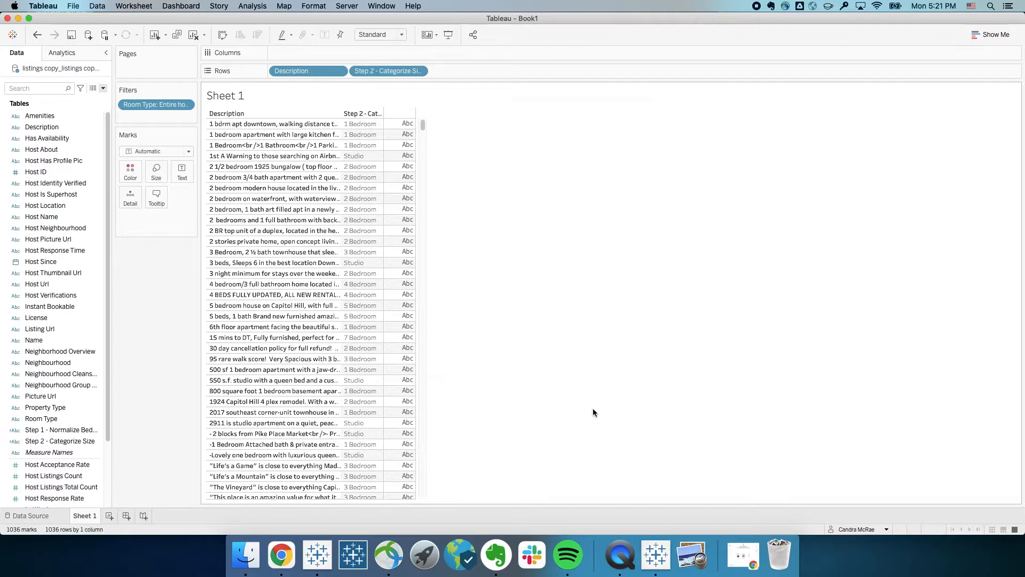
Step: Create a group from Step 2 - Categorize Size that combines the 5 through 10, 12 and 16 Bedroom values
mouse_move(229, 135)
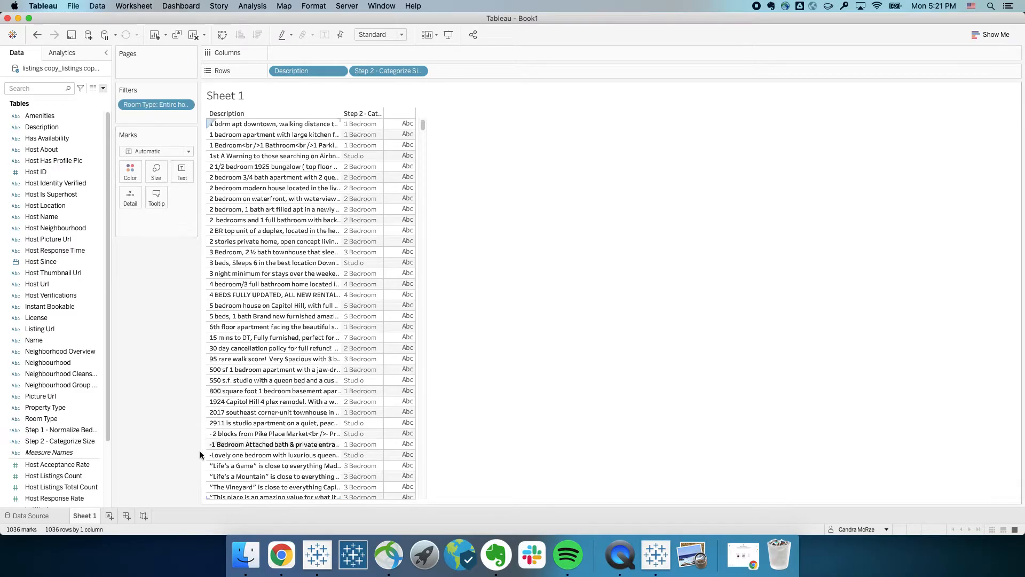
mouse_move(385, 162)
scroll(354, 336, "down", 20)
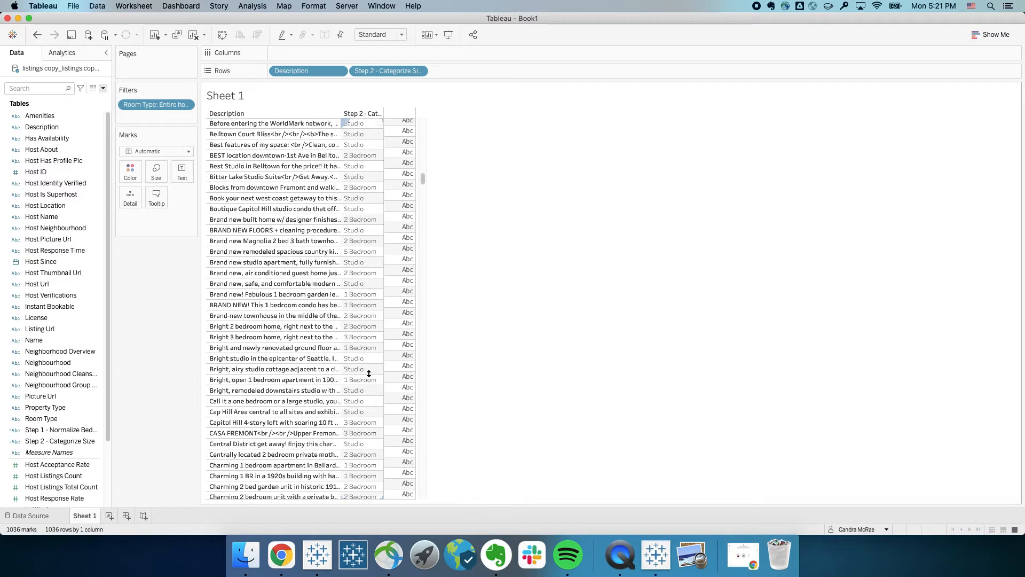
scroll(354, 335, "down", 10)
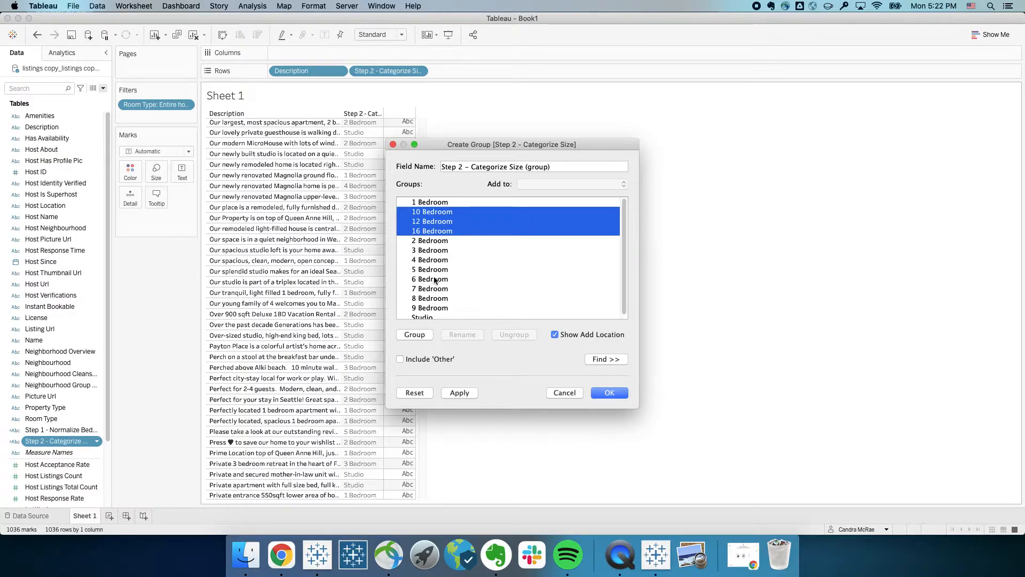
left_click(435, 270, "super")
left_click(434, 278, "super")
left_click(433, 289, "super")
left_click(434, 298, "super")
left_click(434, 308, "super")
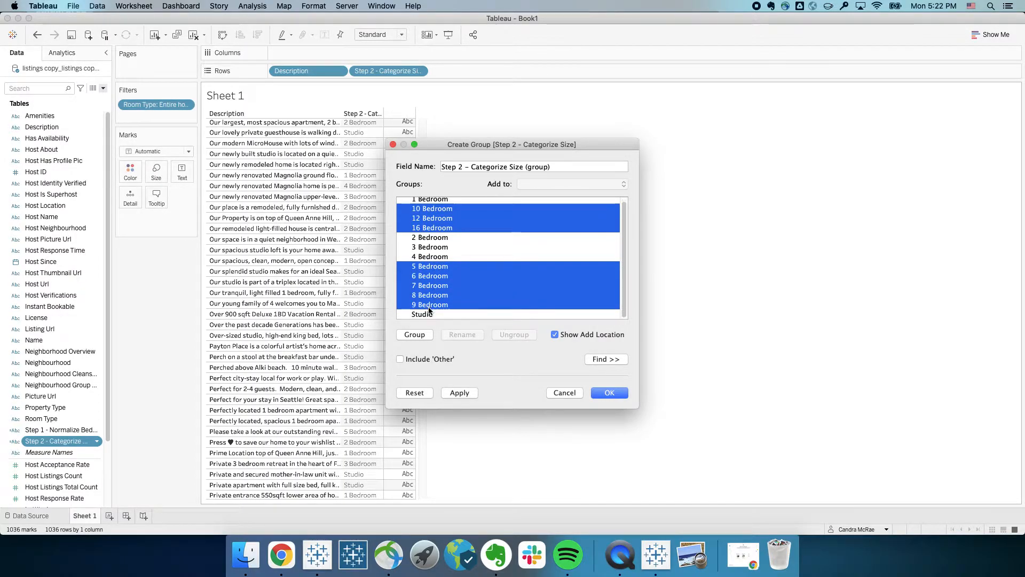
left_click(419, 336)
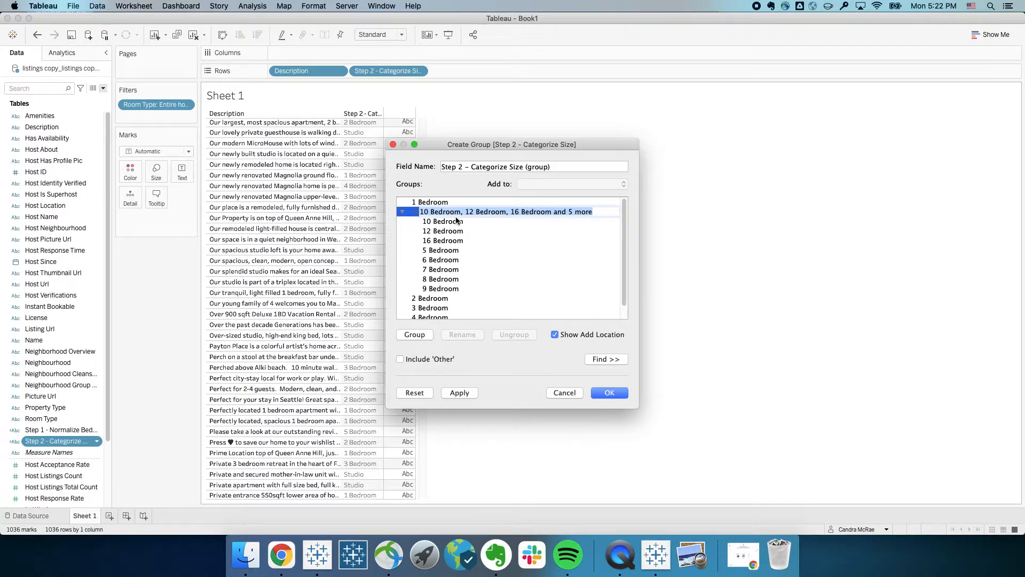
Step: Name the combined group "5 or More Bedrooms" and save the group field
type("5")
key("BackSpace")
type("r ")
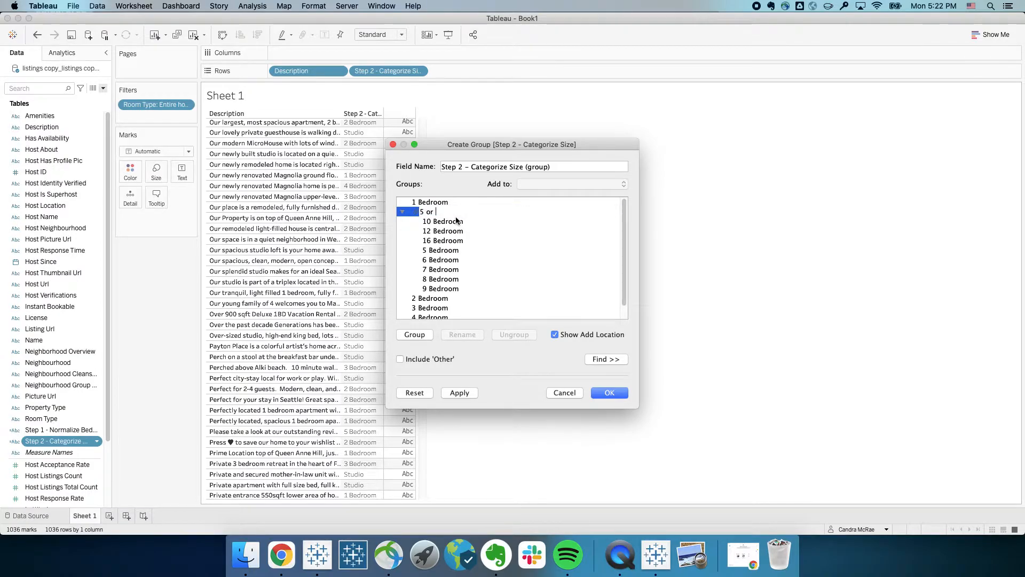
type("More Bedrooms")
key("Return")
scroll(457, 220, "down", 1)
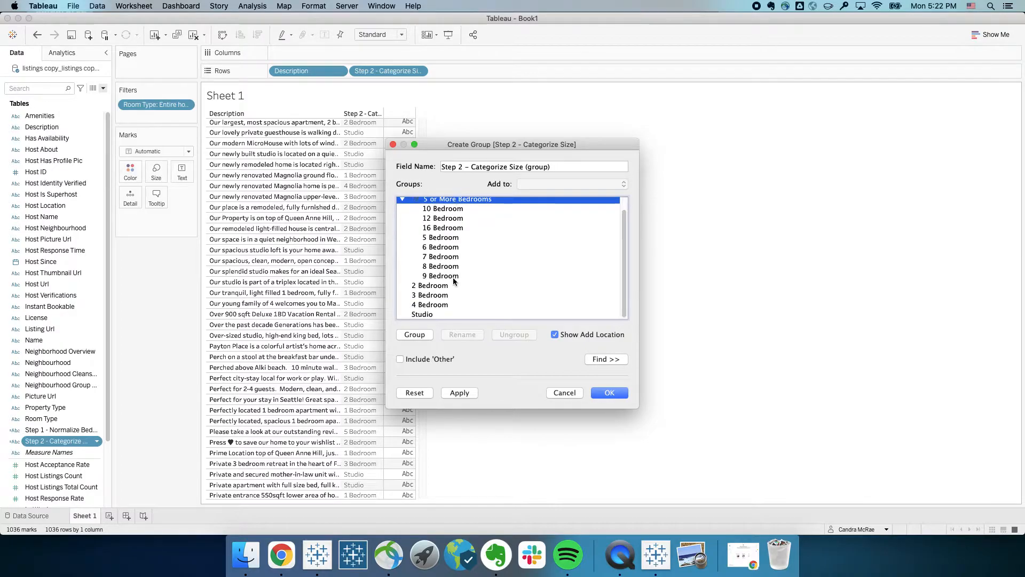
left_click(459, 392)
left_click(600, 392)
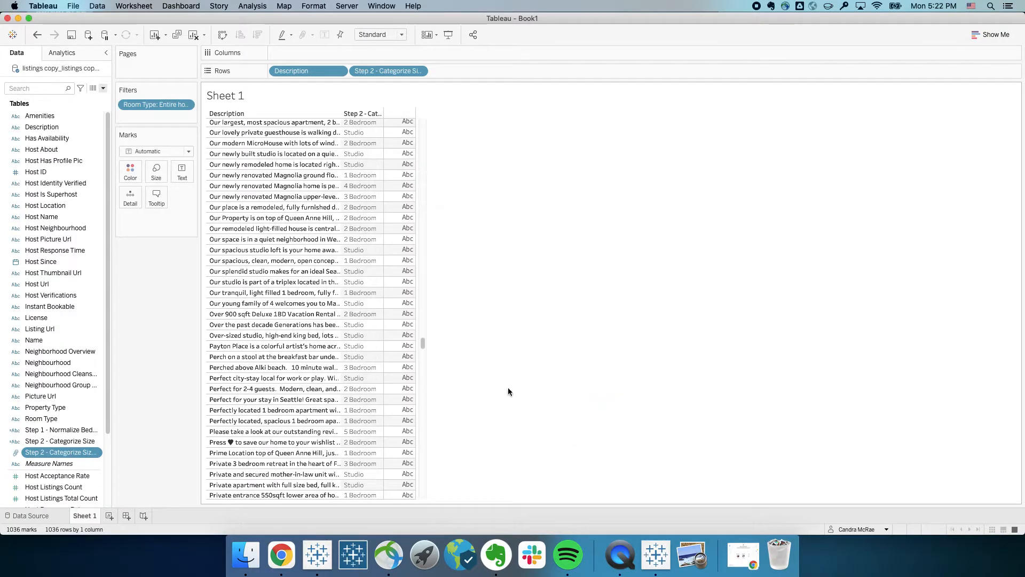
Step: Show a filter for the Step 2 - Categorize Size group field, without the All option and as a single-value list
right_click(68, 456)
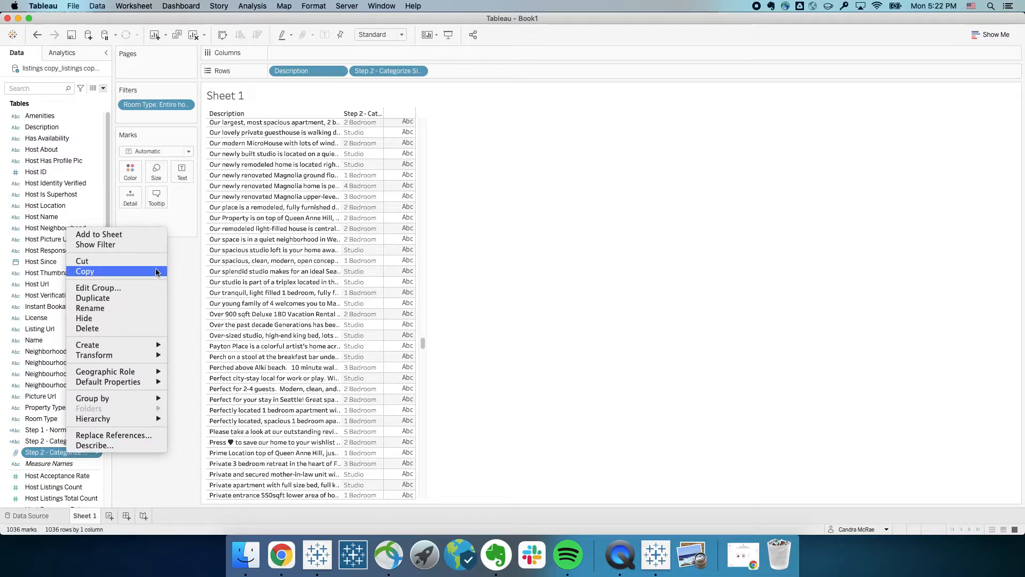
left_click(131, 245)
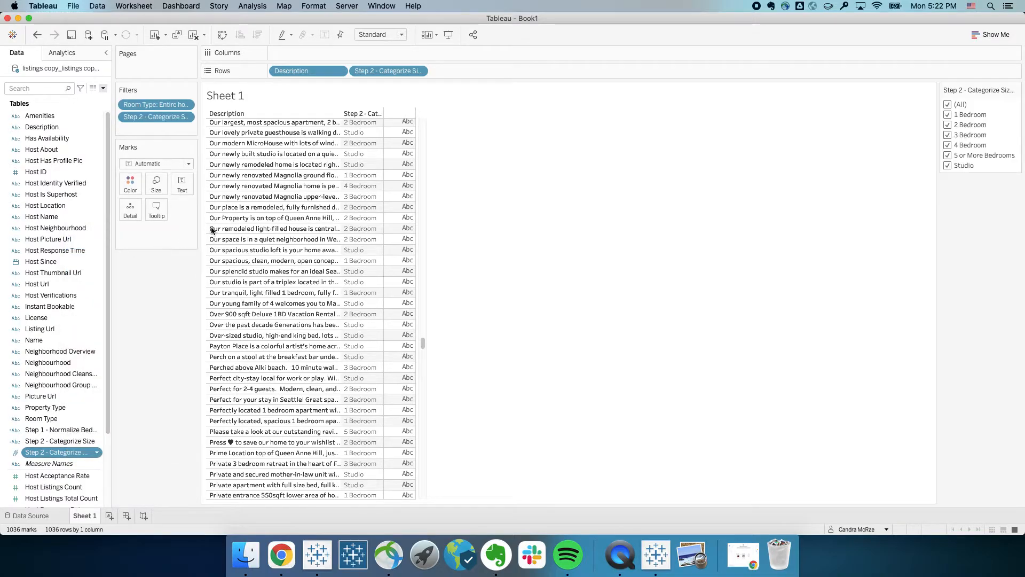
left_click(1017, 90)
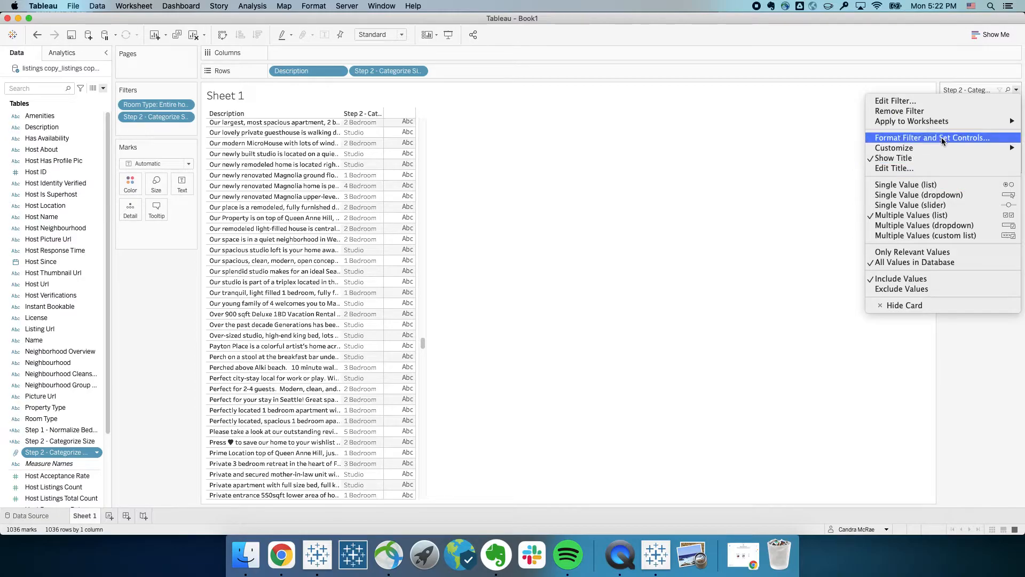
mouse_move(940, 149)
left_click(822, 149)
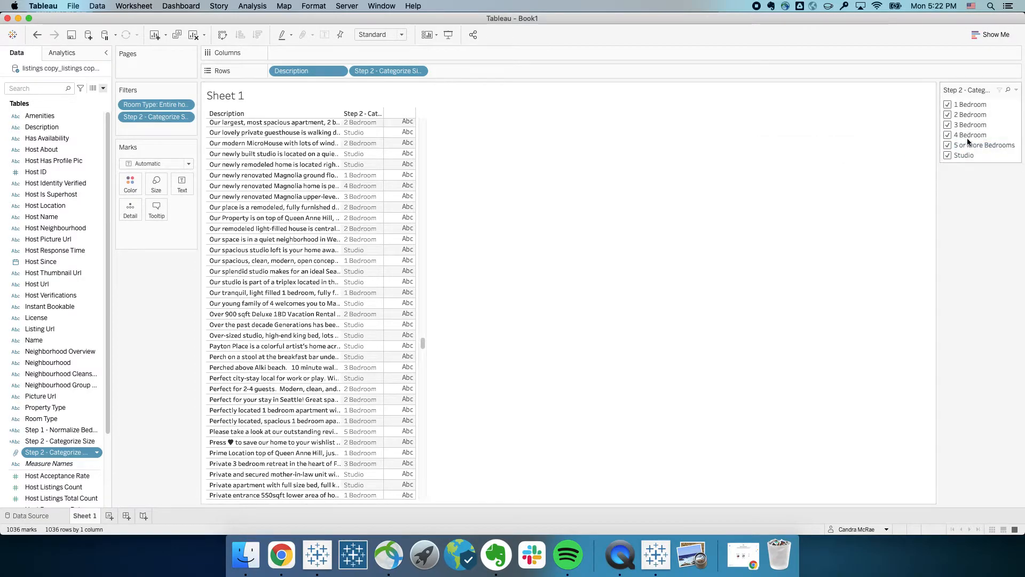
left_click(1017, 90)
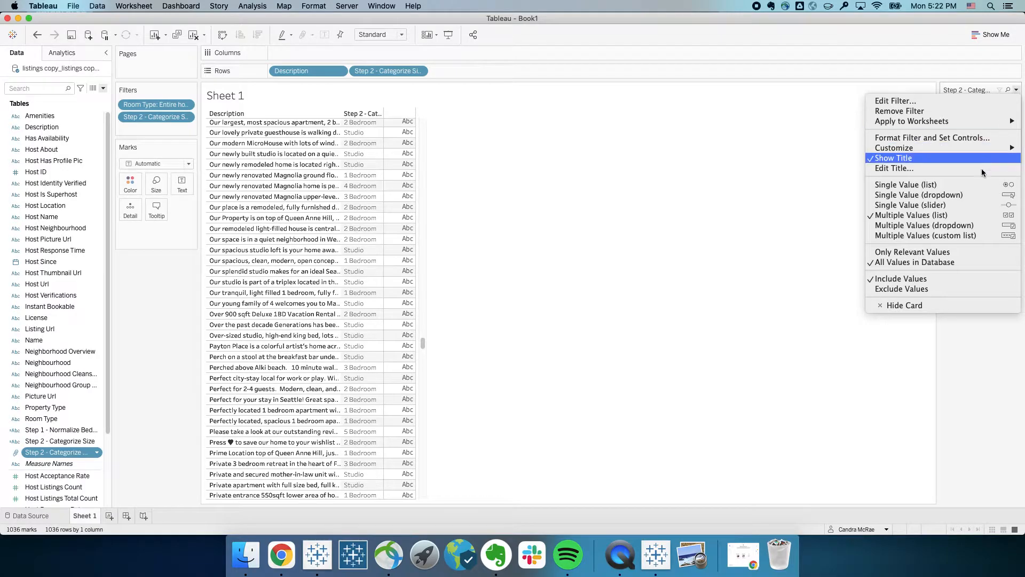
left_click(938, 183)
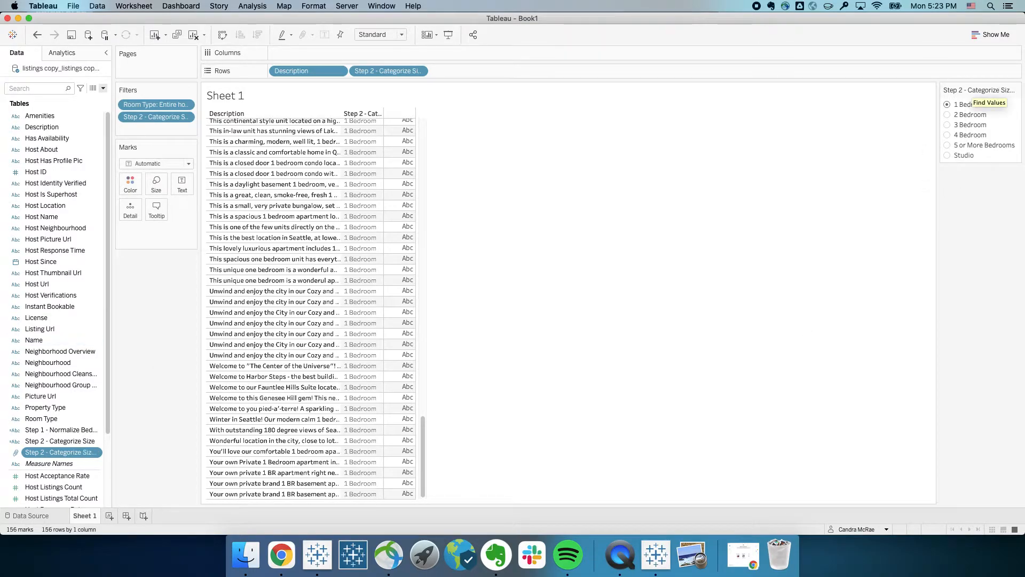
Step: Set the default sort of the Step 2 - Categorize Size group field to manual with Studio first
right_click(64, 452)
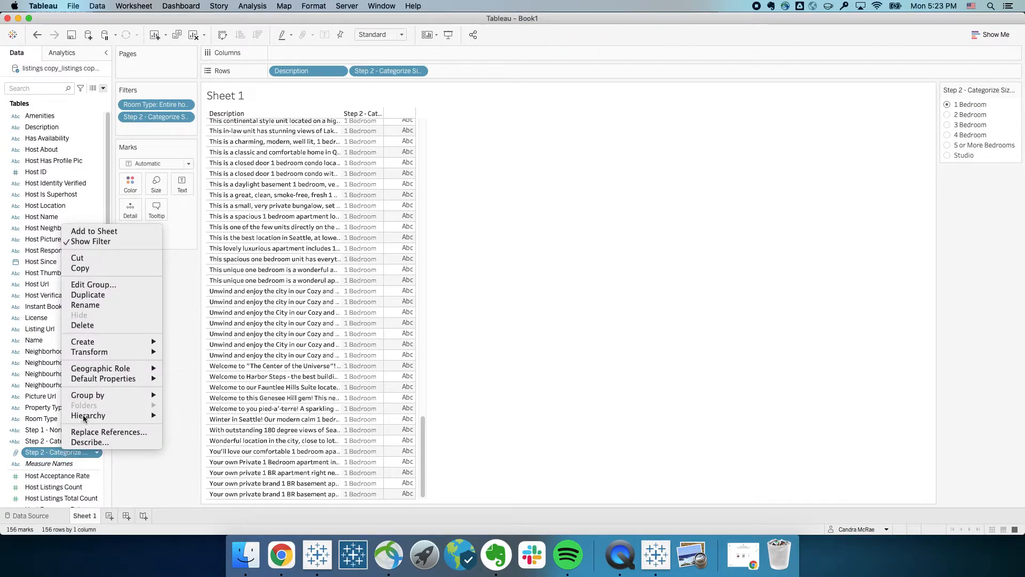
mouse_move(128, 382)
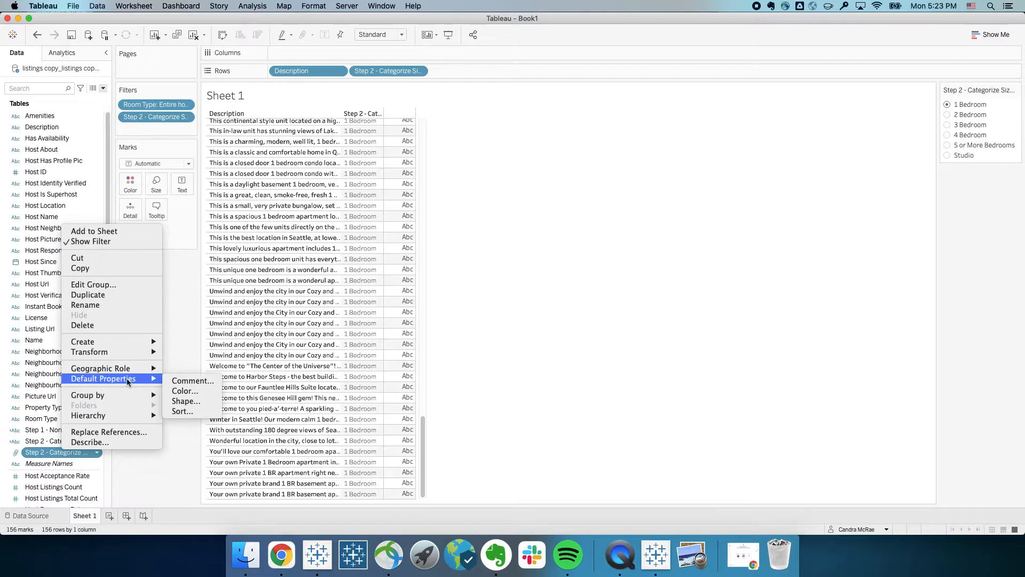
left_click(189, 411)
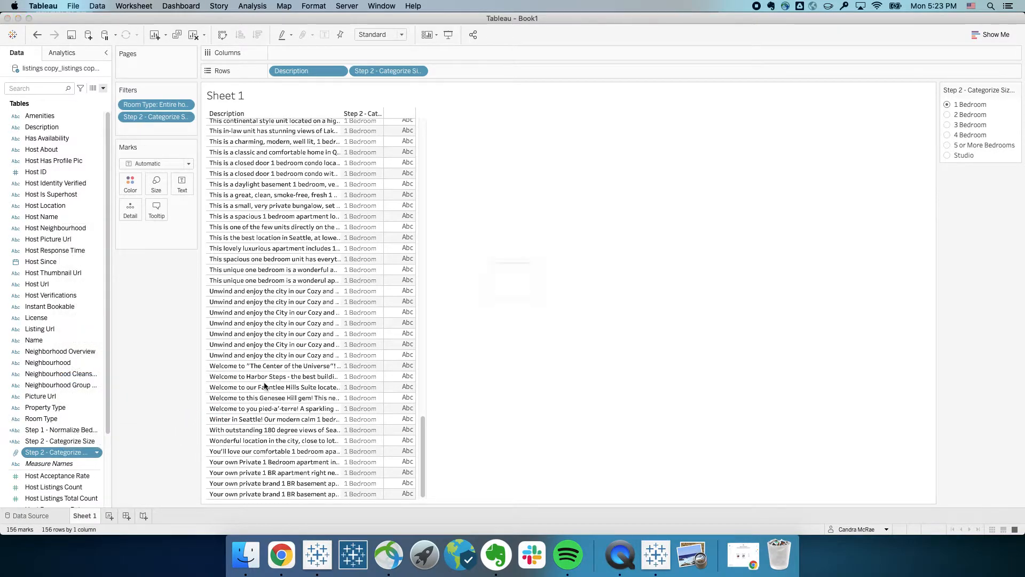
left_click(454, 262)
left_click(457, 290)
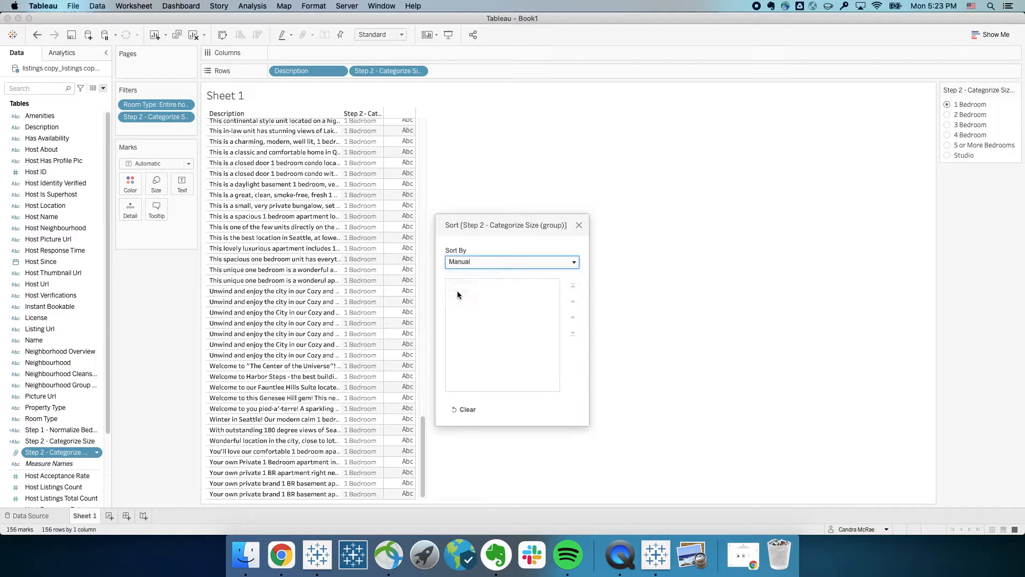
left_click(472, 335)
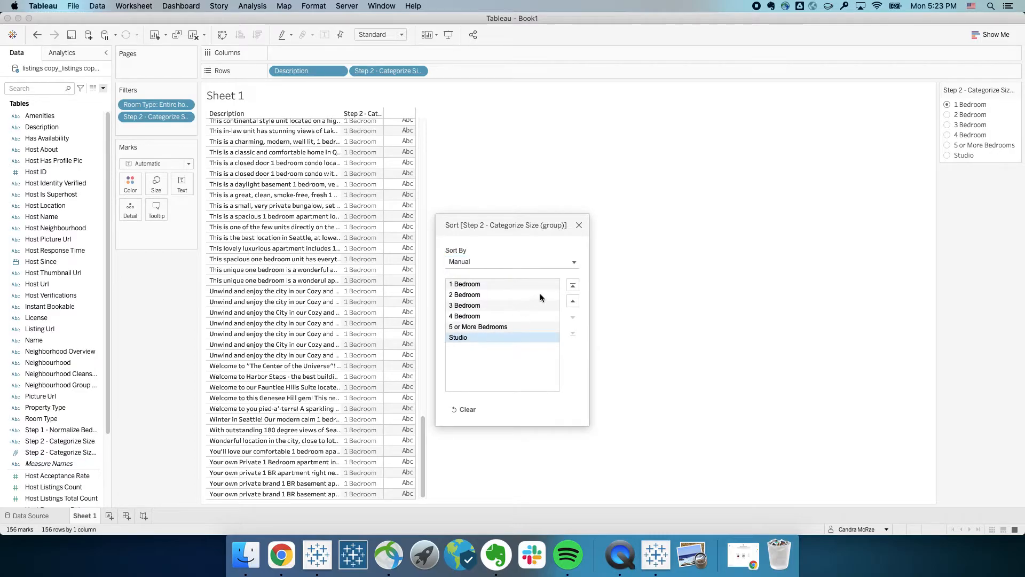
left_click(572, 287)
left_click(579, 225)
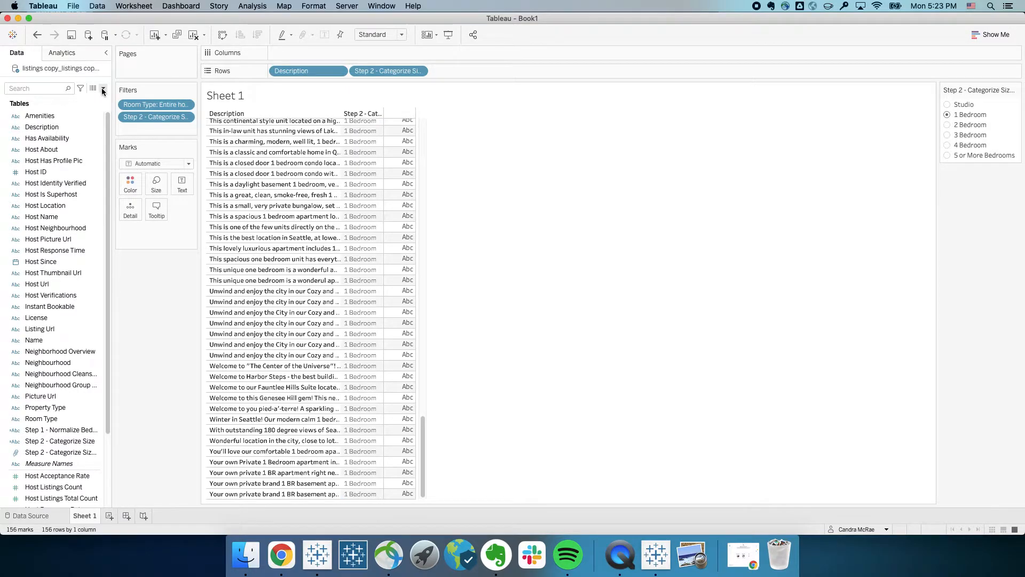
Step: Search the data fields for "price", examine what can be created from the Price field, and clear the search
scroll(54, 337, "down", 5)
scroll(53, 338, "up", 5)
scroll(56, 320, "down", 3)
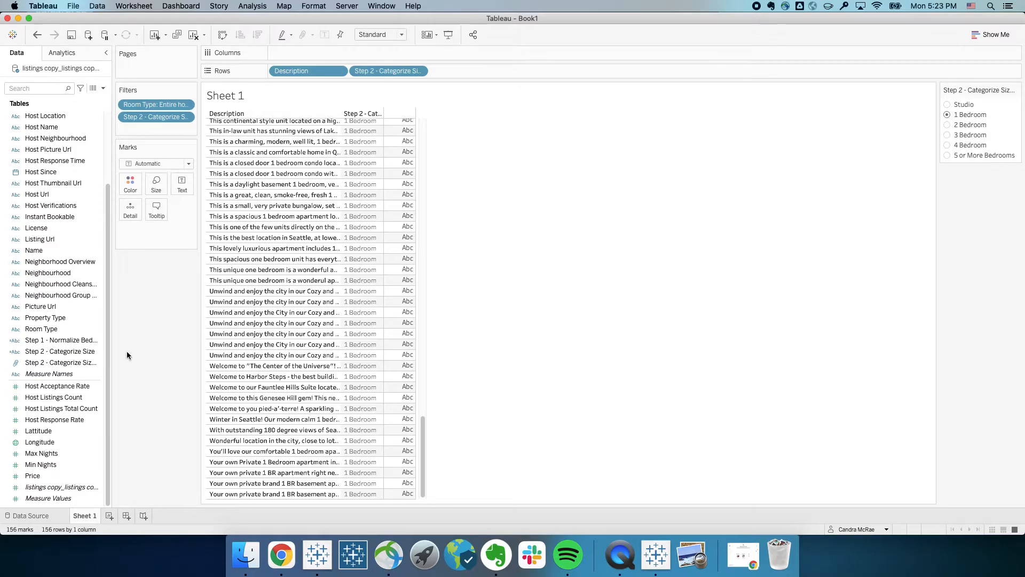
left_click(100, 362)
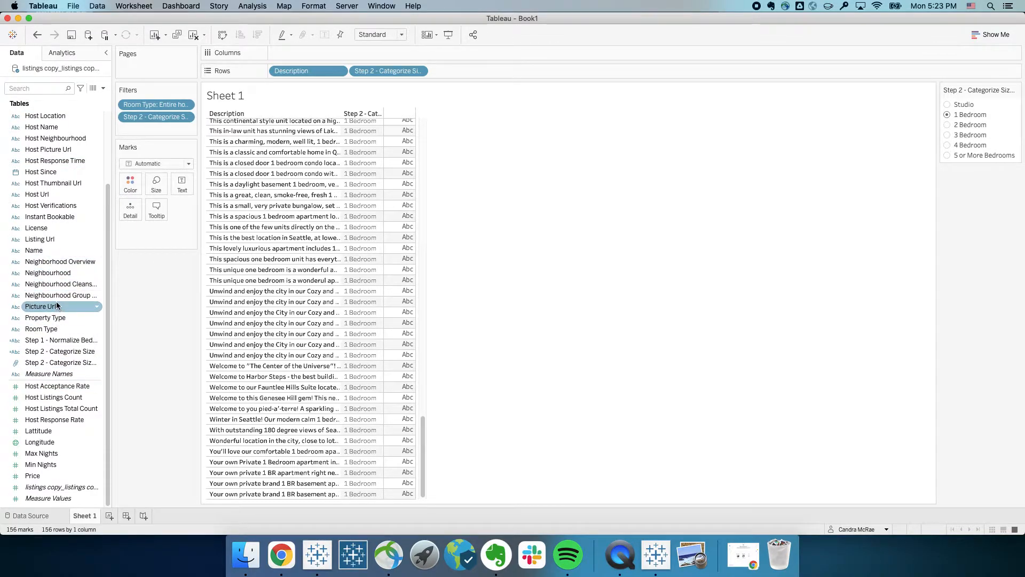
left_click(30, 88)
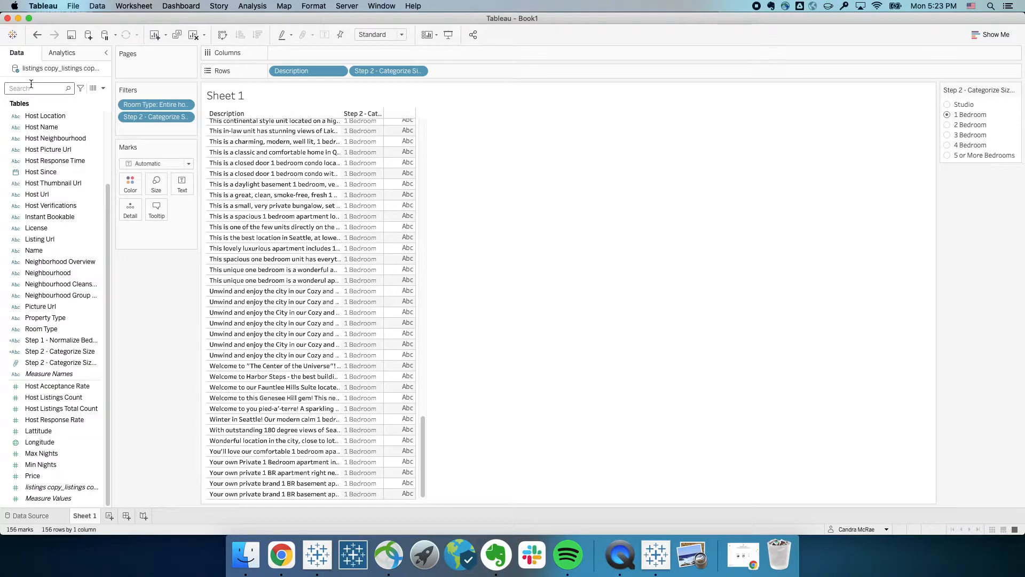
type("price")
left_click(72, 125)
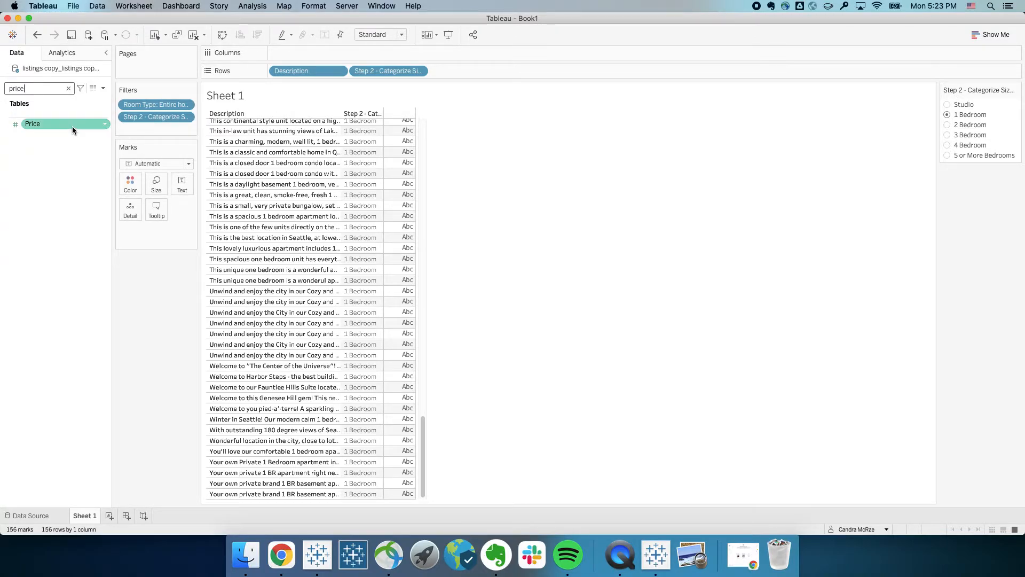
right_click(75, 124)
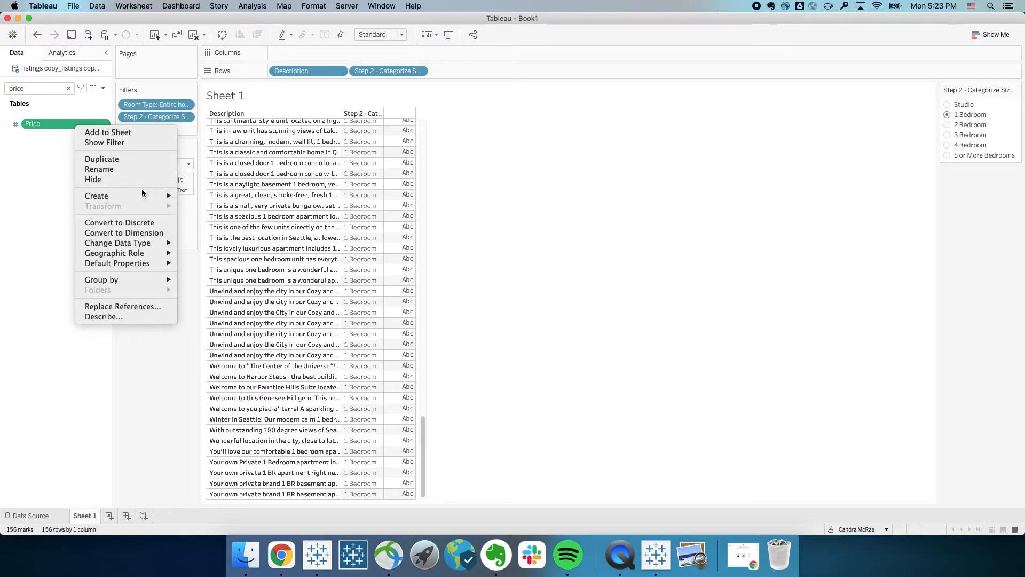
mouse_move(160, 195)
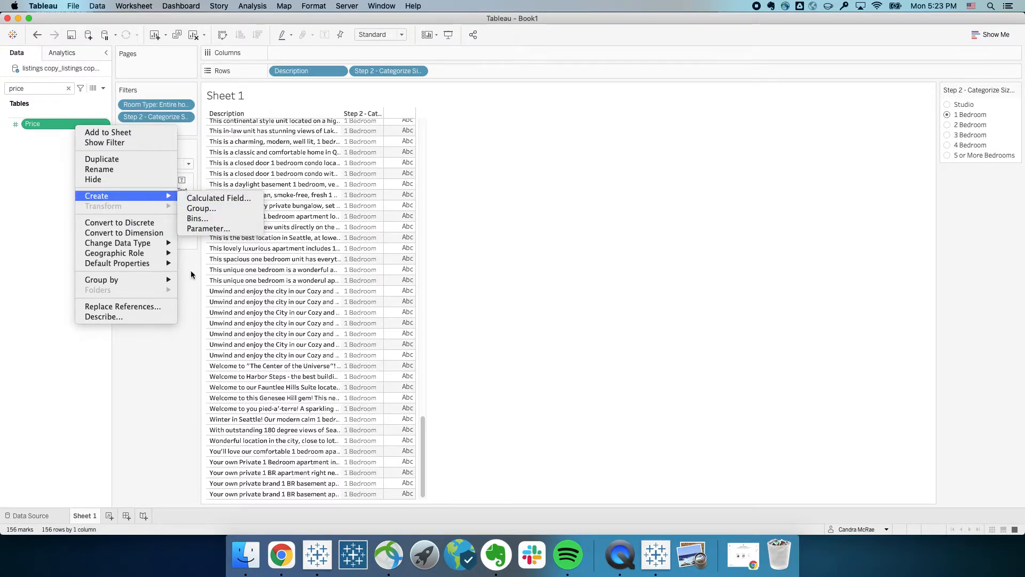
left_click(165, 370)
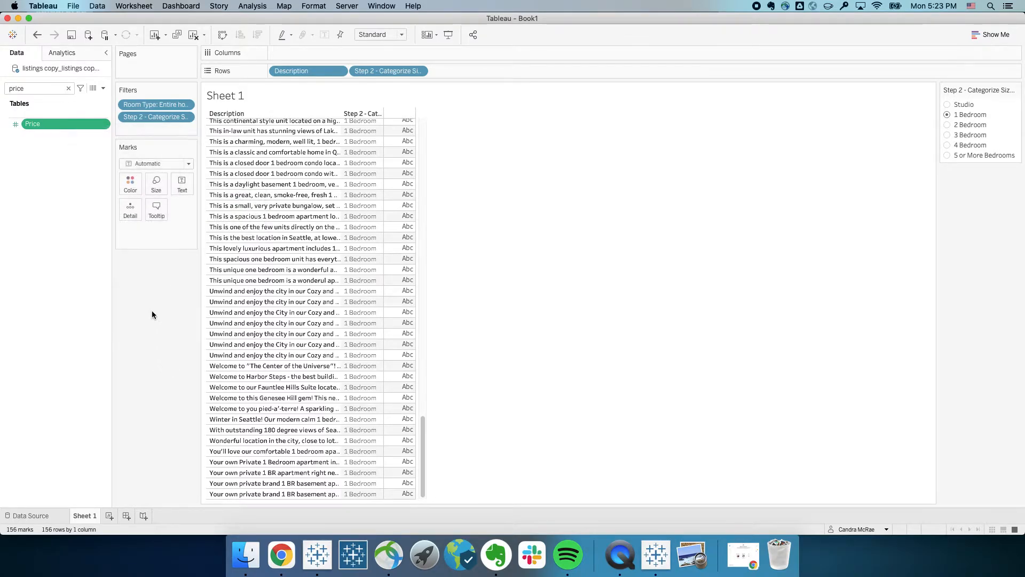
left_click(68, 88)
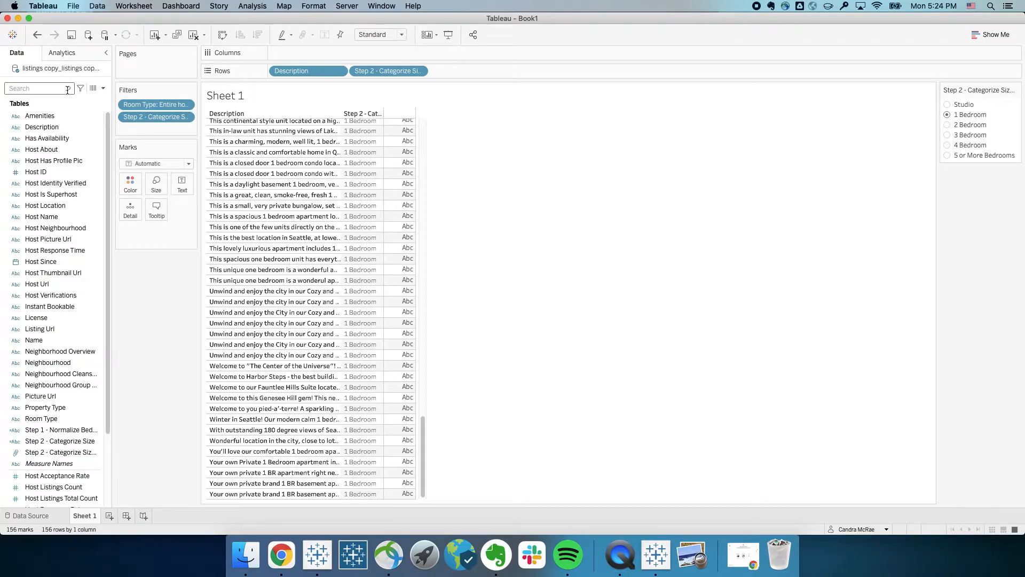
left_click(67, 90)
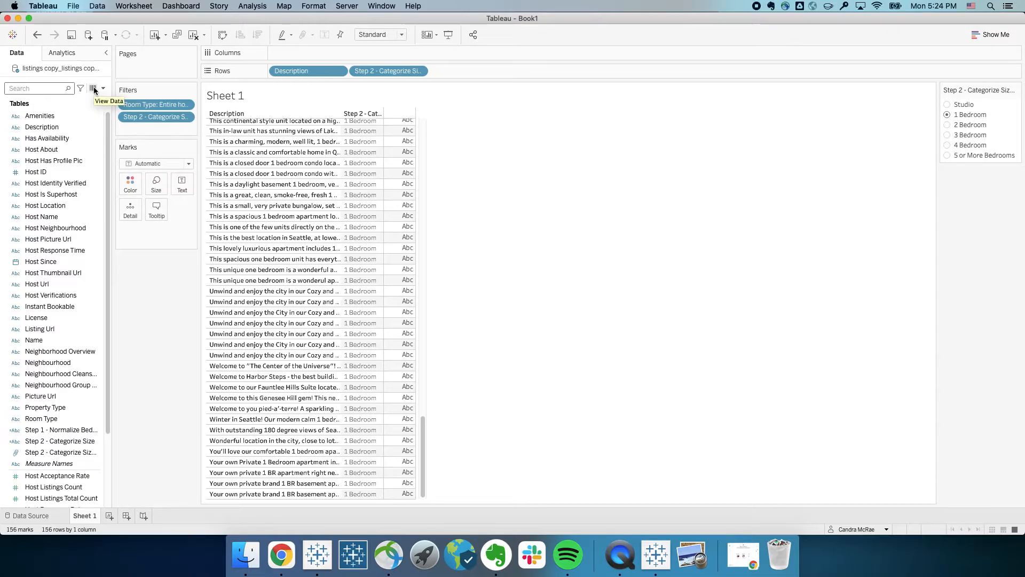
left_click(94, 91)
left_click(103, 88)
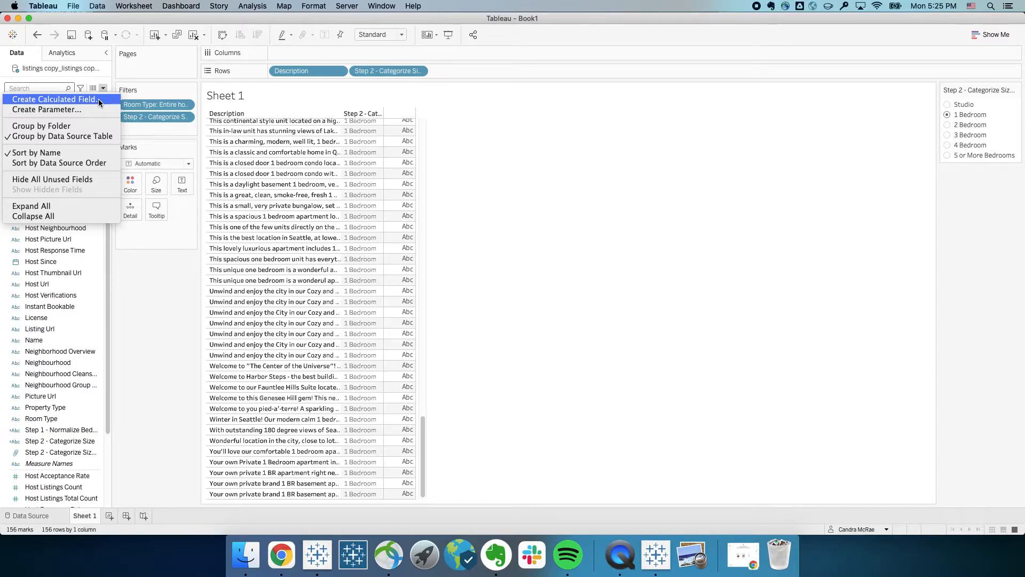
left_click(98, 99)
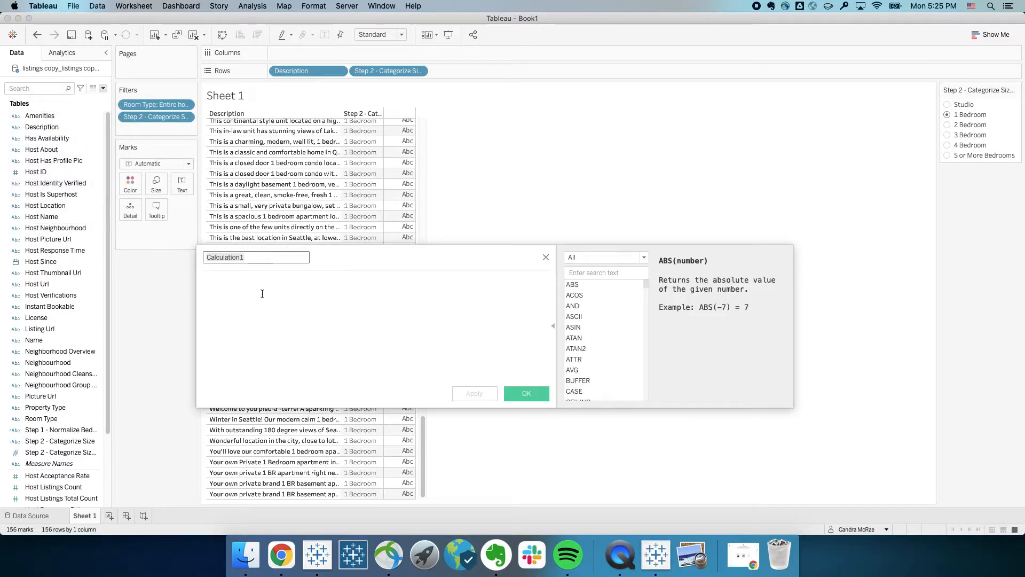
type("Step")
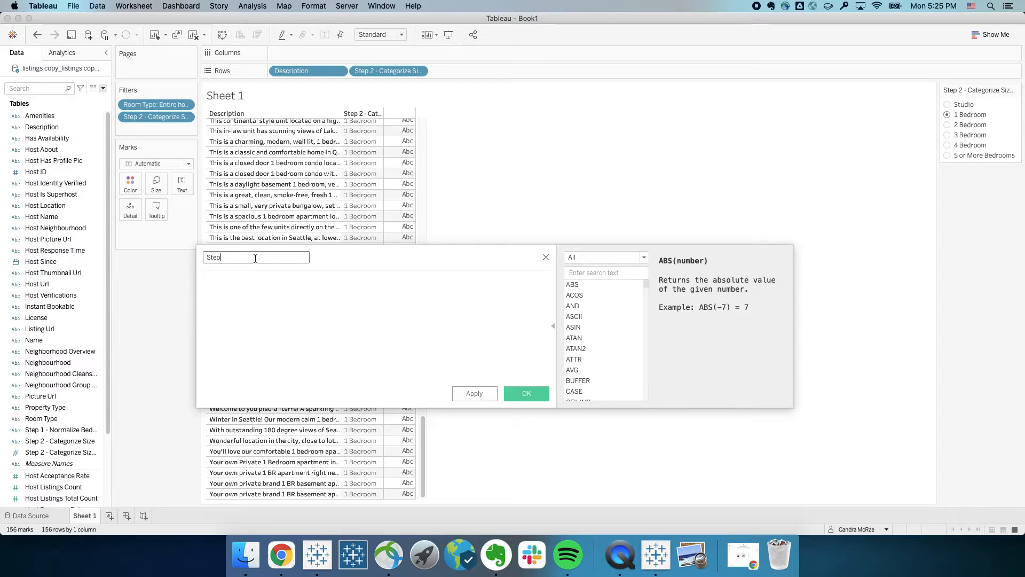
left_click(546, 258)
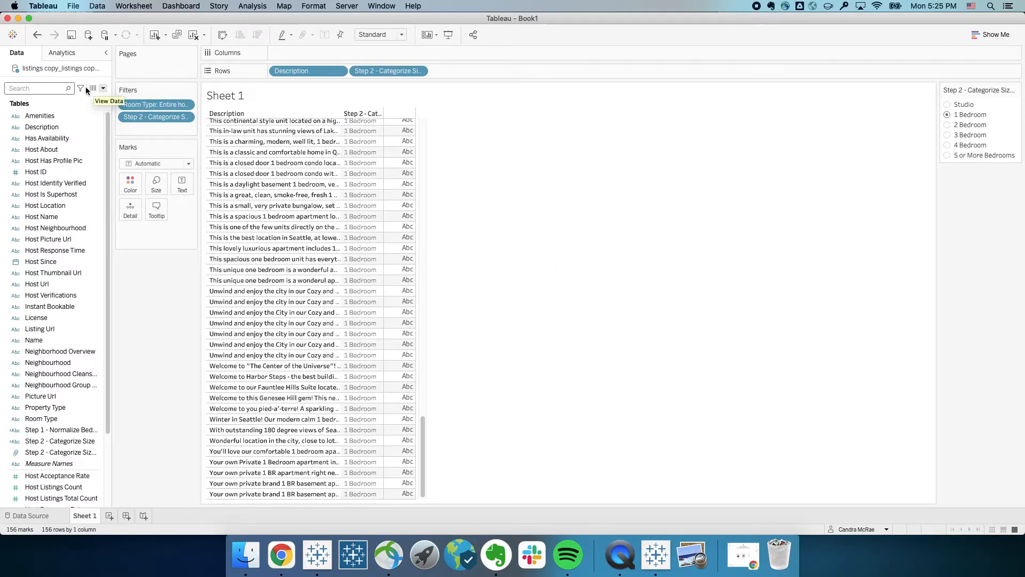
Step: Create an integer parameter named "Bin Size" with a current value of 100
left_click(104, 89)
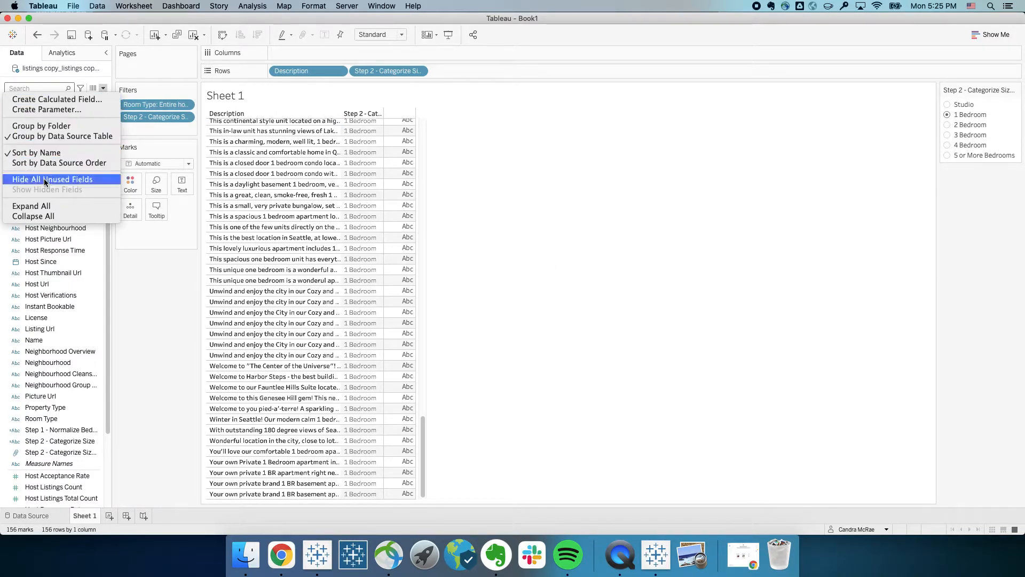
left_click(60, 110)
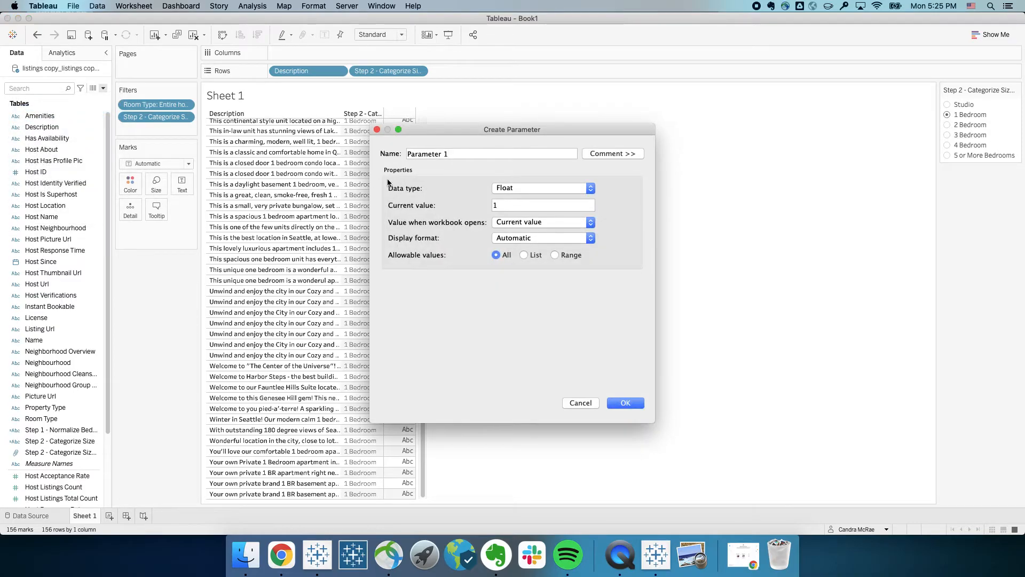
double_click(433, 154)
triple_click(433, 154)
type("Bin Size")
left_click(540, 187)
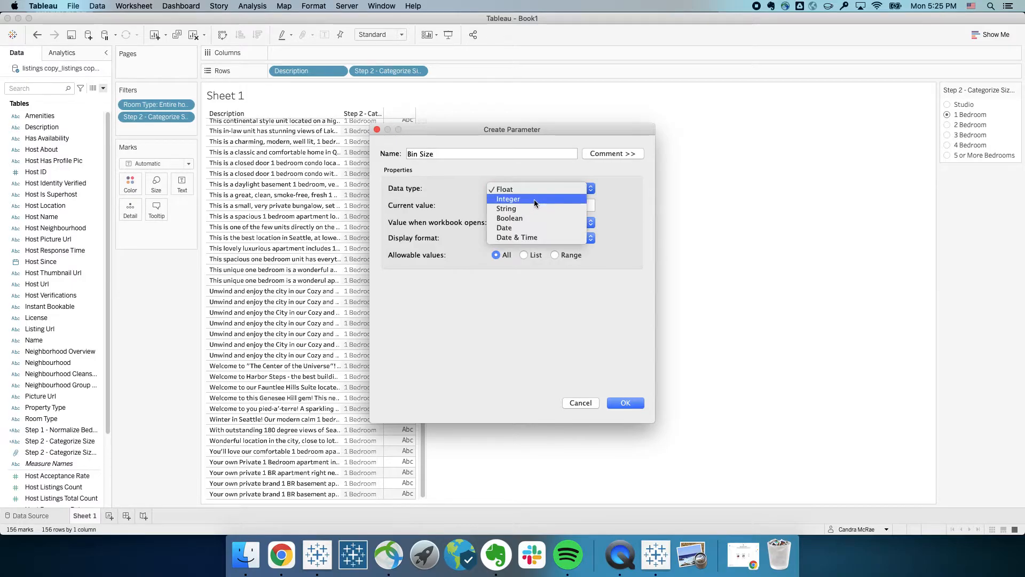
left_click(534, 198)
left_click(522, 205)
type("00")
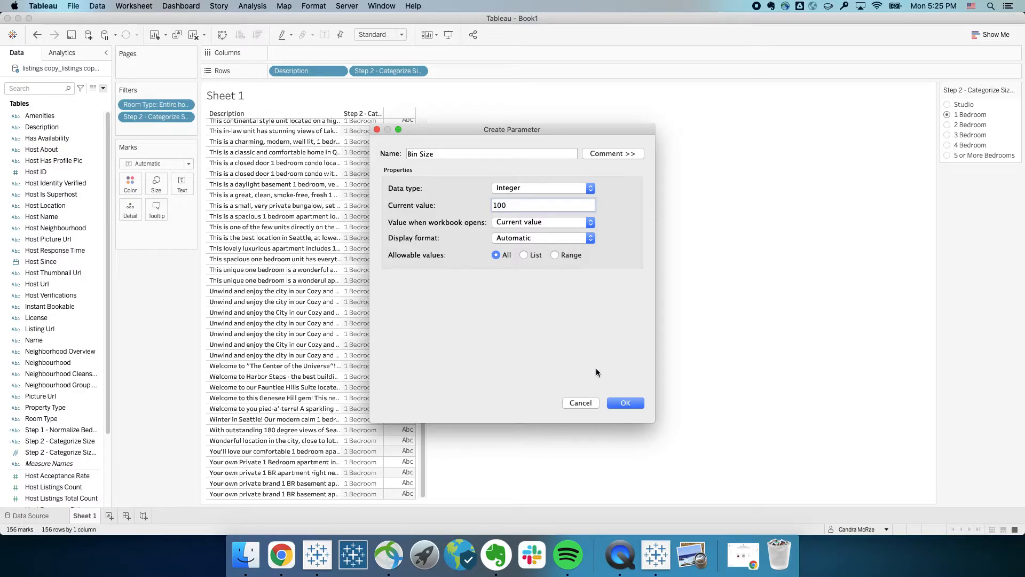
left_click(628, 404)
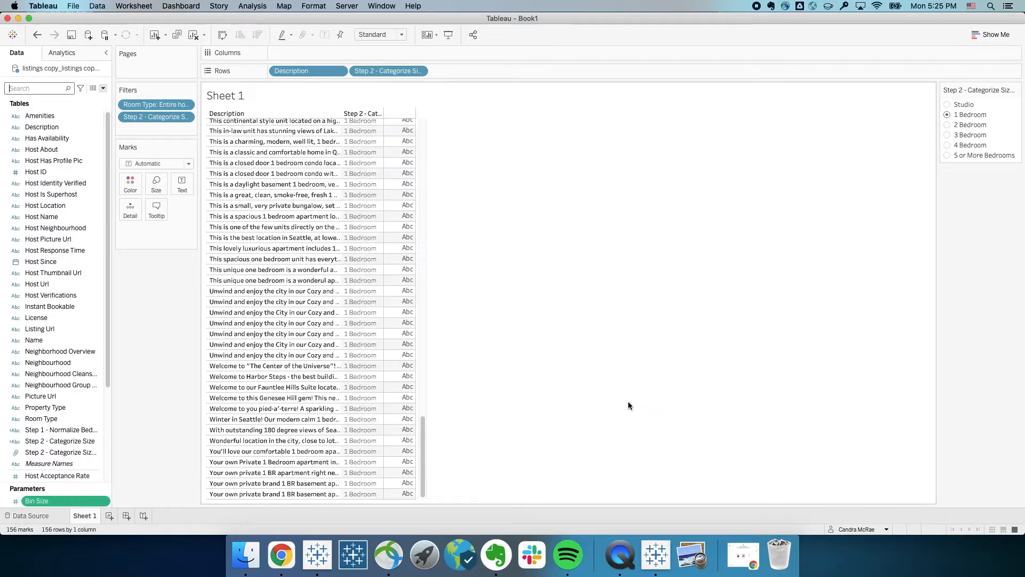
Step: Create a calculated field named "Step 3 - Price Bins" and begin its formula with sys_numbin
left_click(103, 89)
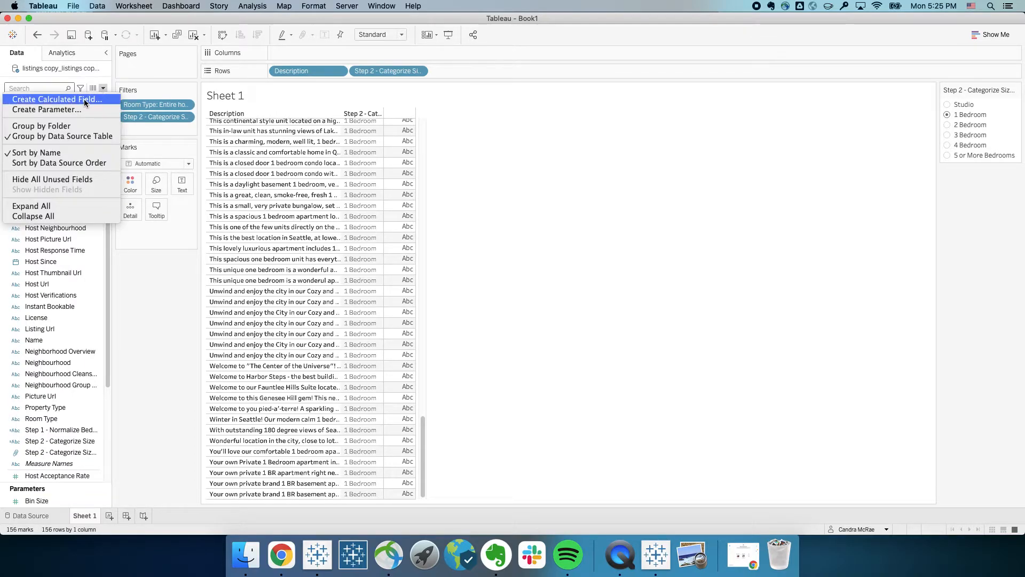
left_click(84, 99)
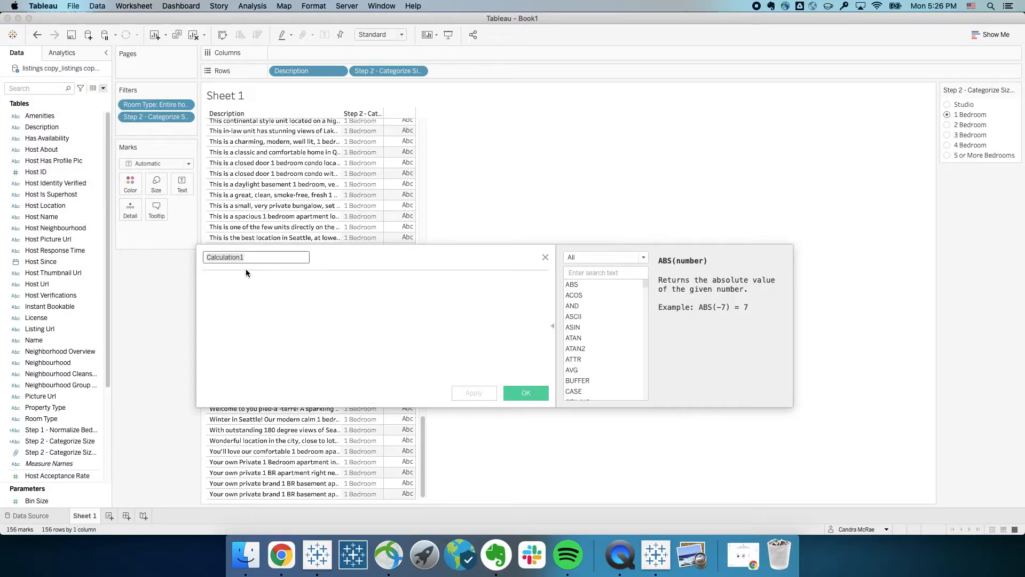
type("Step 3 -")
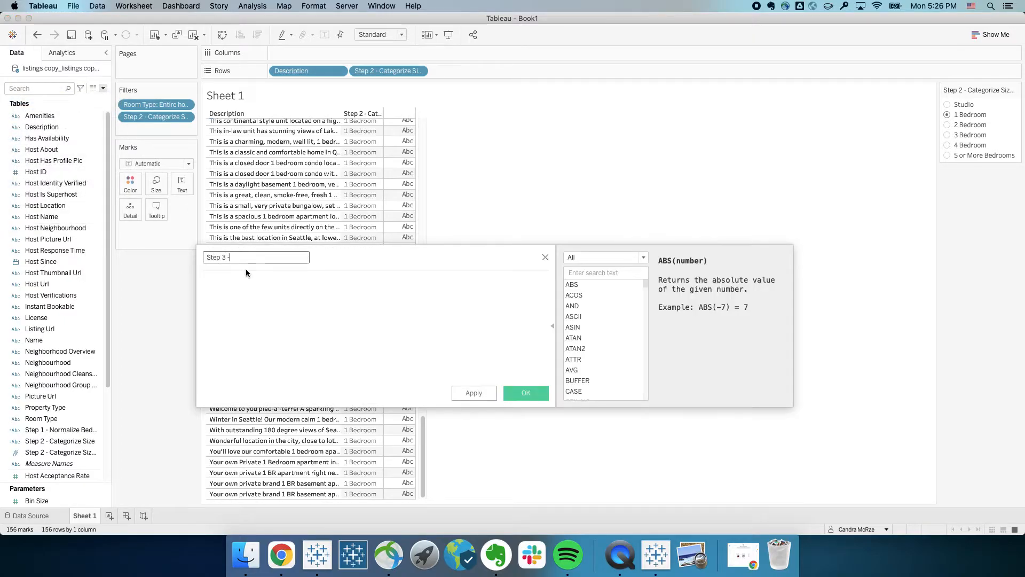
type(" Price Bins")
key("Tab")
type("sys")
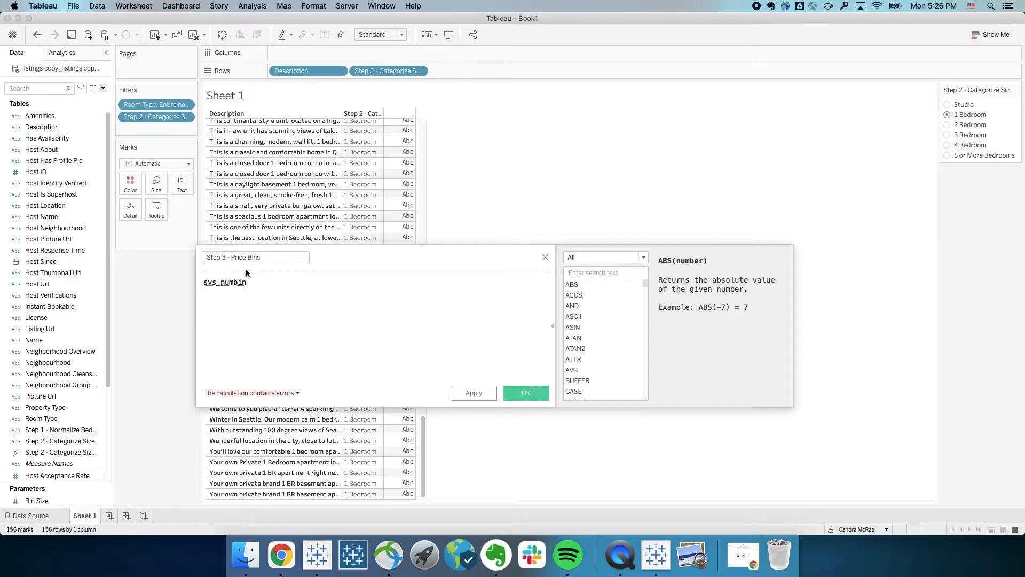
Step: Search the function reference for sys_numbin and clear the search
left_click(594, 272)
type("sys_numbin")
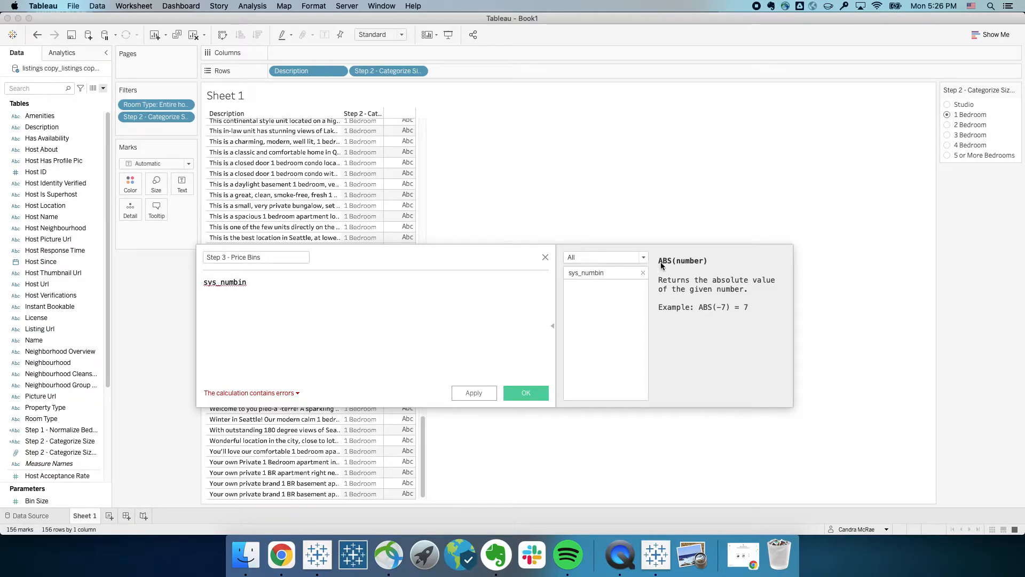
left_click(644, 274)
Step: Give sys_numbin the Price field and the Bin Size parameter as its arguments
left_click(267, 282)
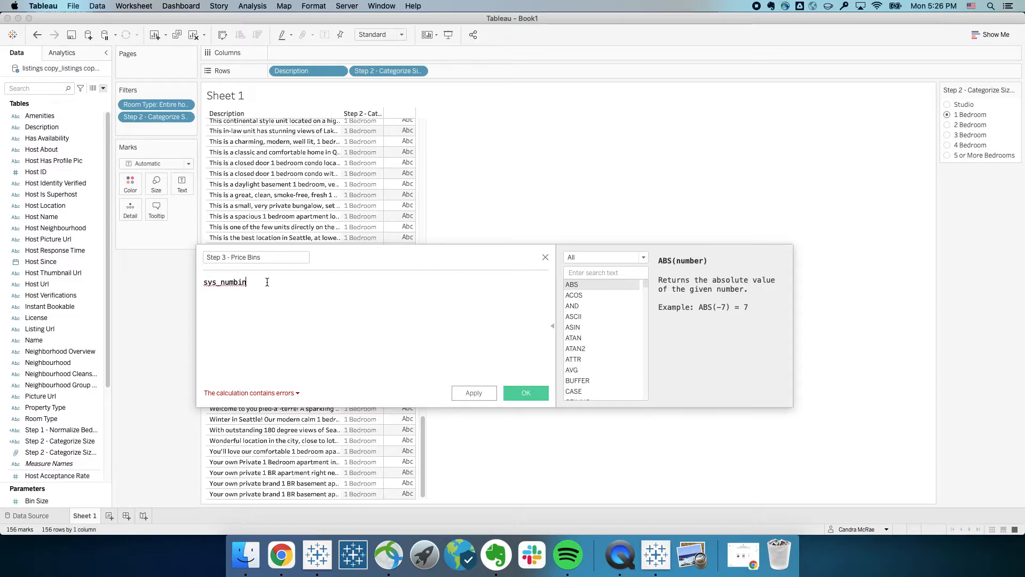
type("(pri")
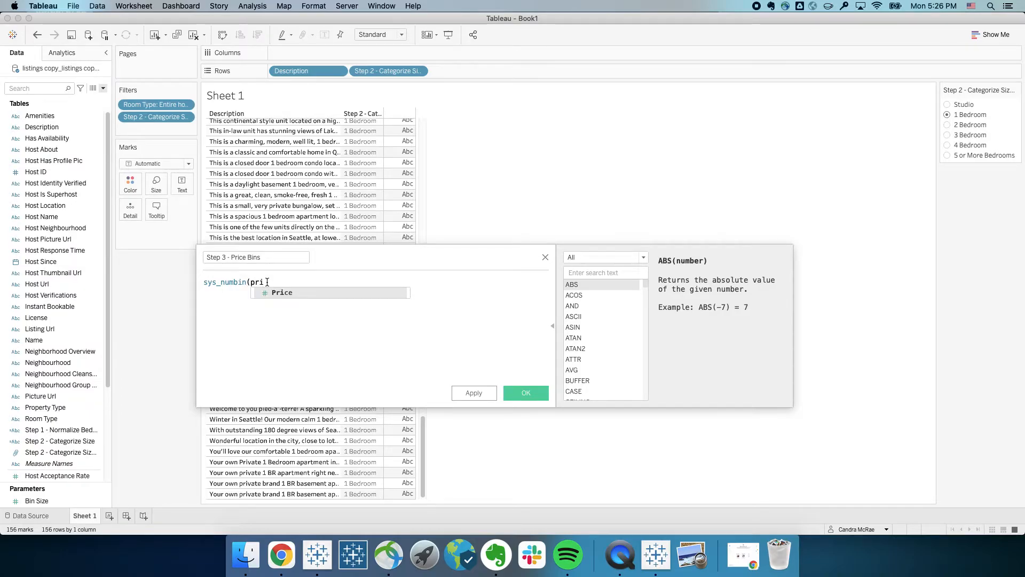
key("Return")
type(",")
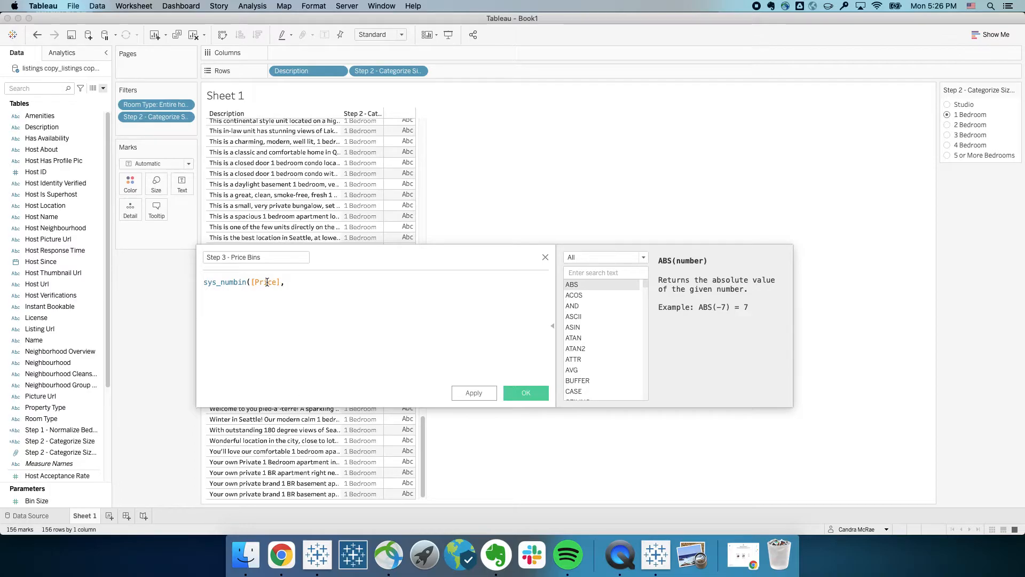
type("bin")
key("Return")
type(")")
Step: Complete the formula as (sys_numbin([Price],[Bin Size])*[Bin Size])+[Bin Size] and save the calculated field
key("Home")
type("(")
key("End")
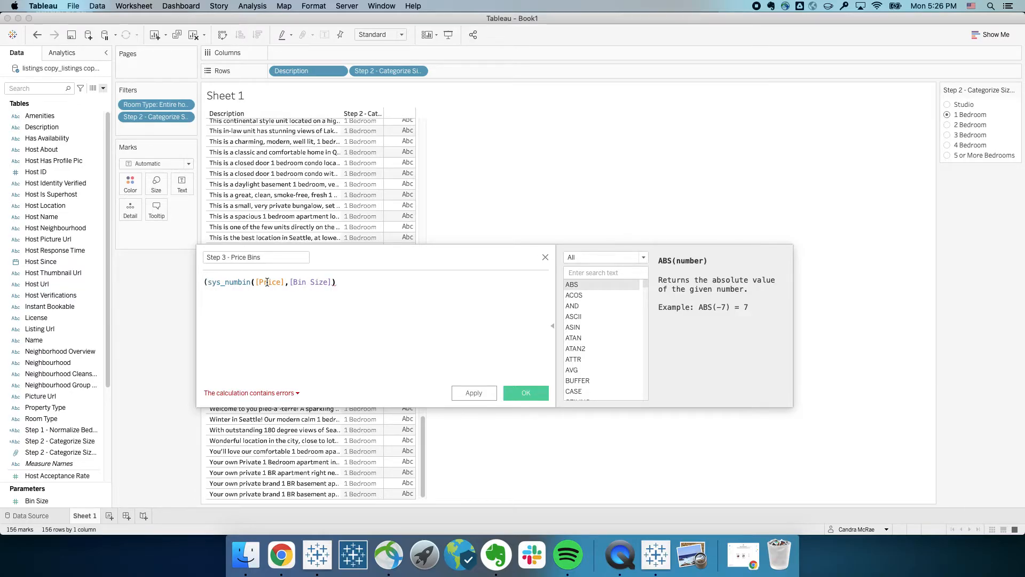
type("*bin")
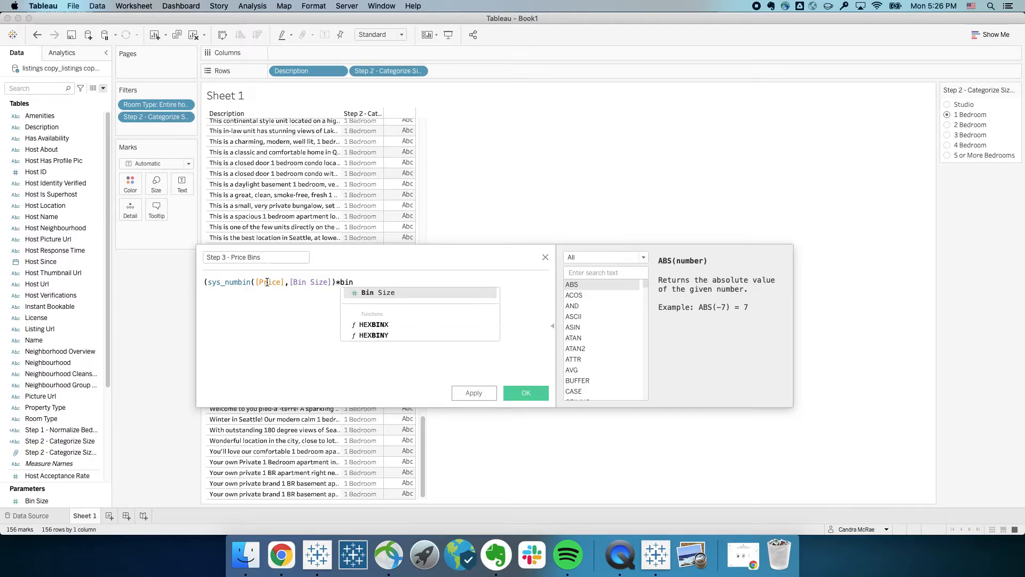
key("Return")
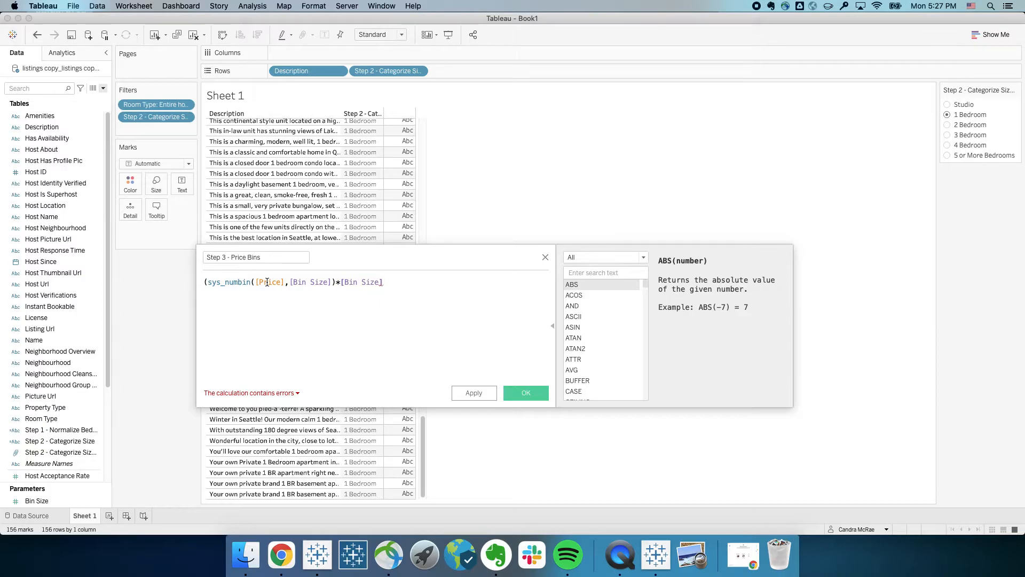
type(")+")
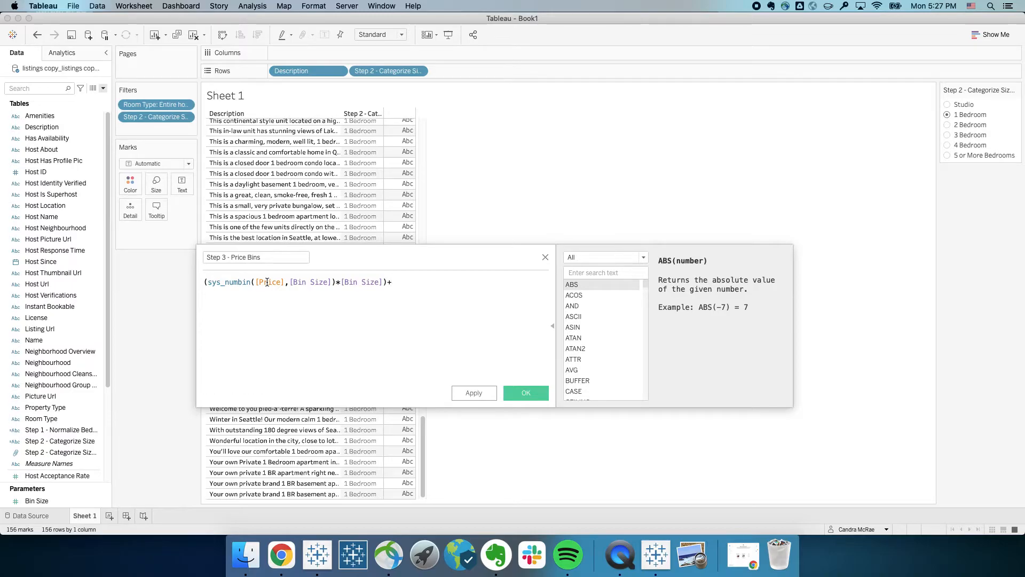
type("[Bin Size]")
left_click(530, 392)
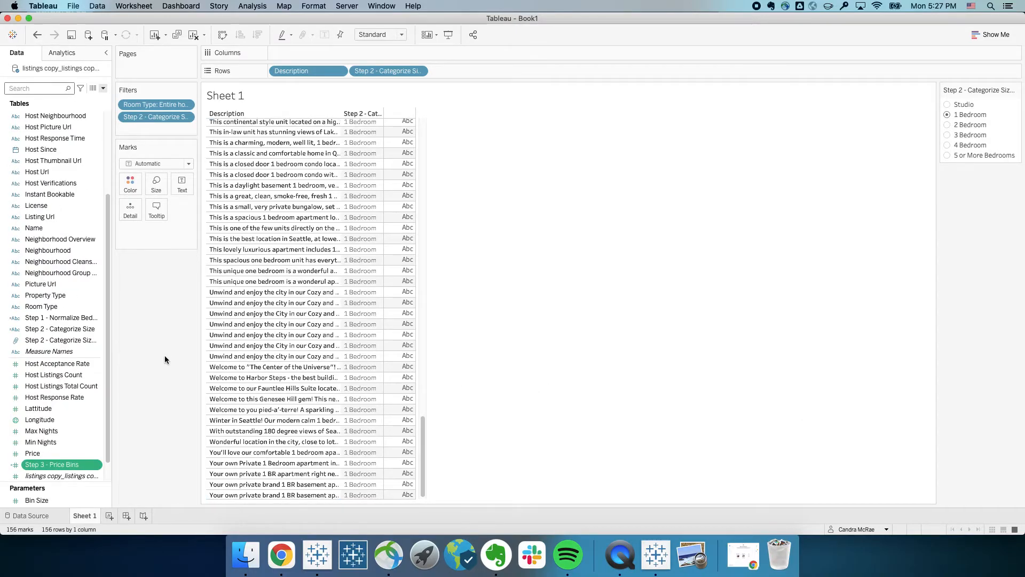
Step: Remove Description and the Step 2 - Categorize Size group field from the rows
right_click(329, 74)
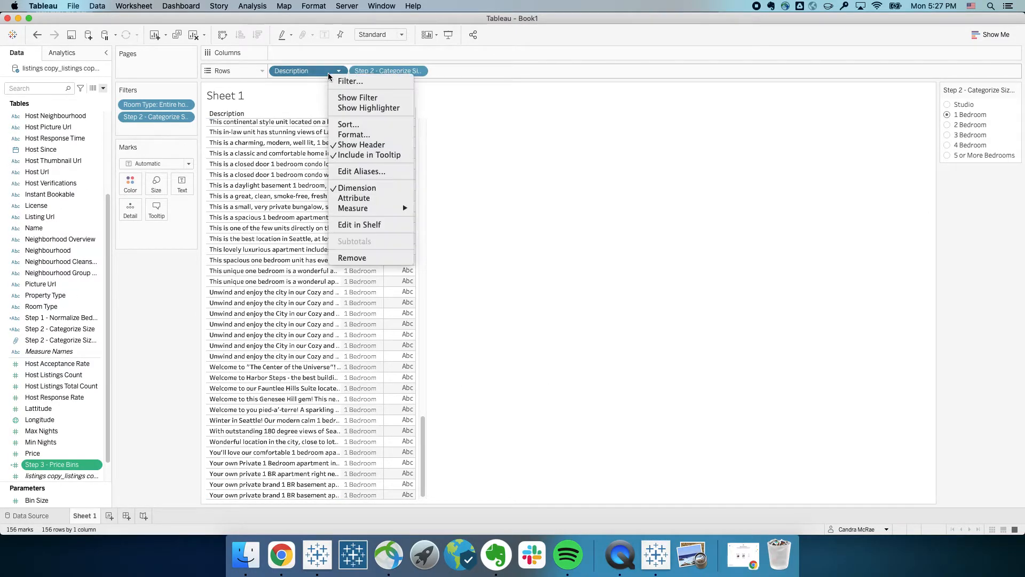
left_click(356, 258)
right_click(310, 73)
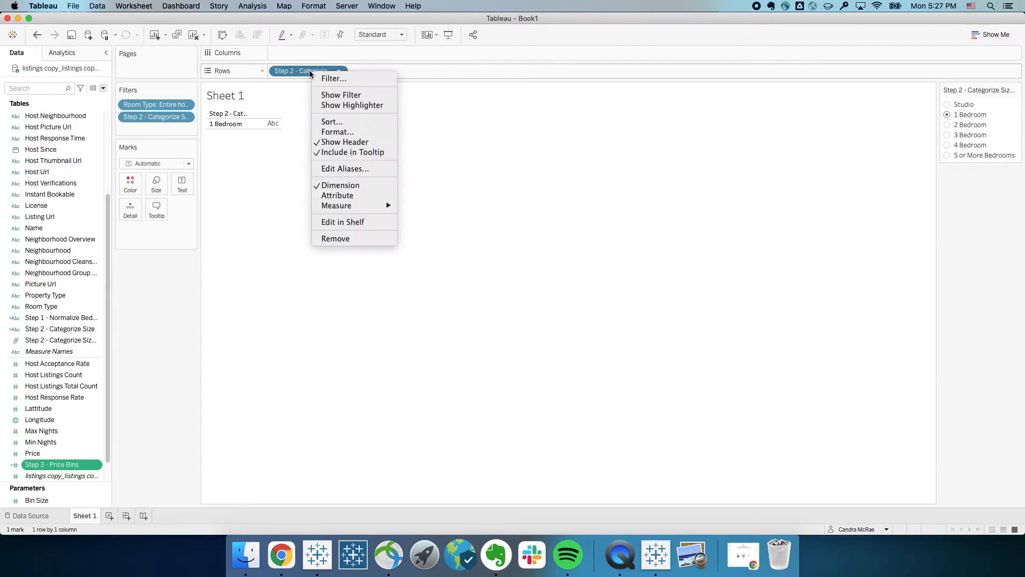
left_click(337, 238)
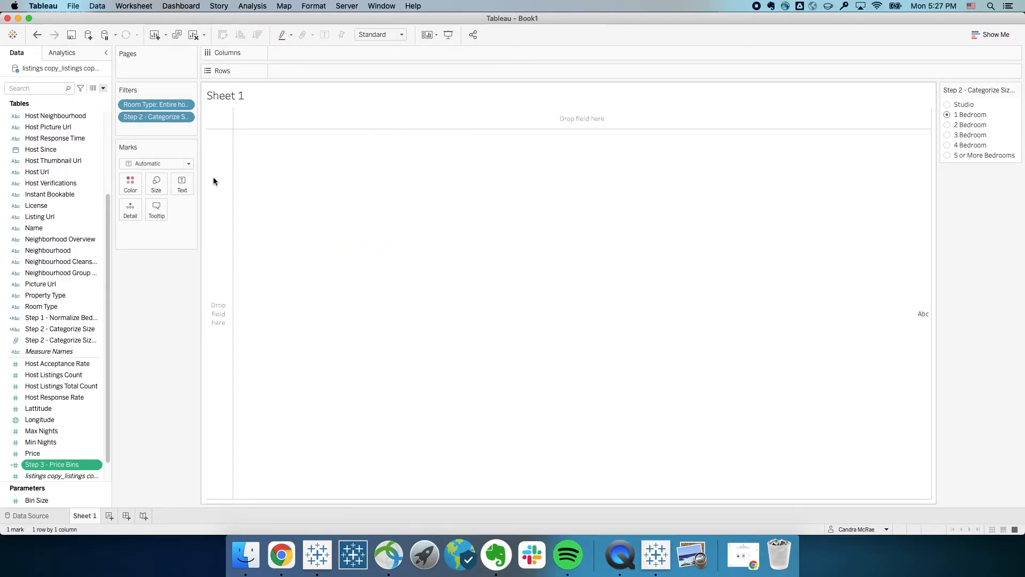
Step: Add Step 3 - Price Bins and Name to the view, aggregating Name as a distinct count
double_click(75, 470)
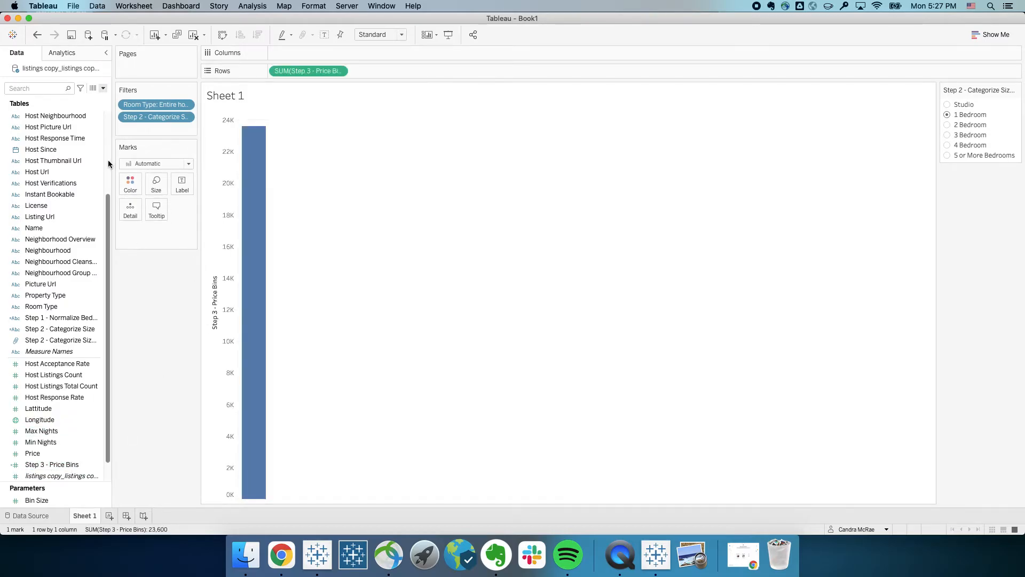
left_click(43, 230)
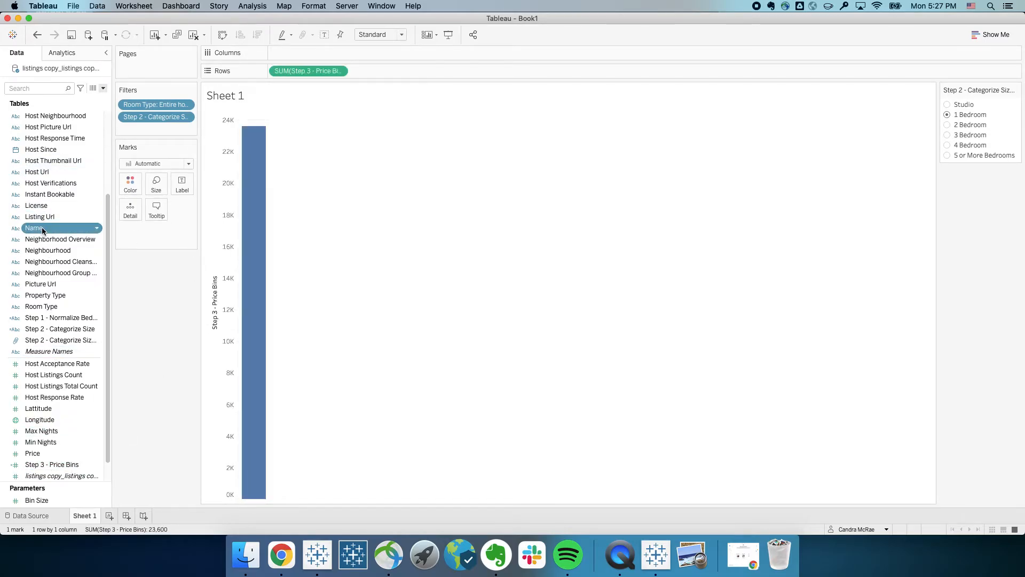
double_click(43, 229)
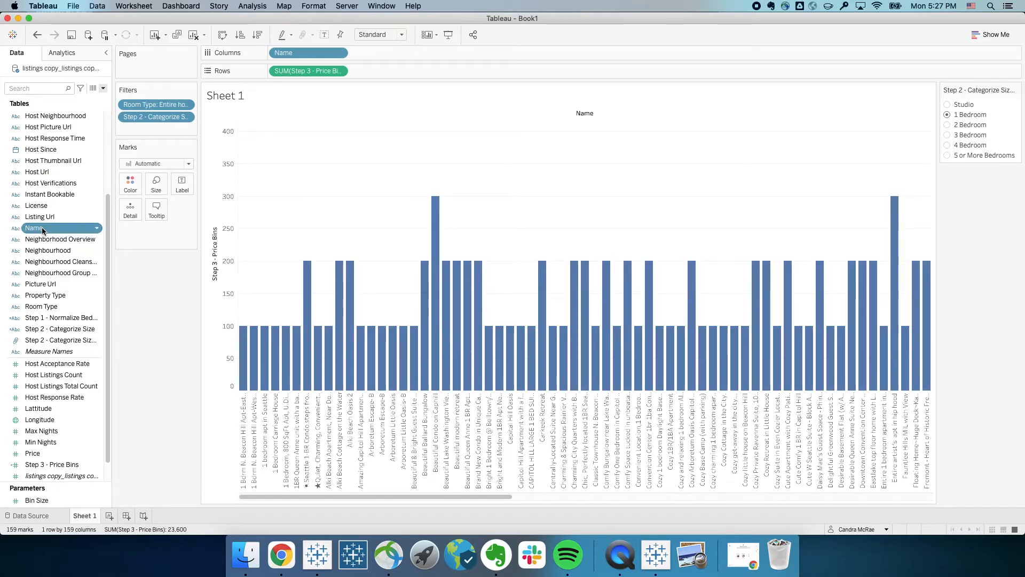
left_click(339, 53)
mouse_move(330, 195)
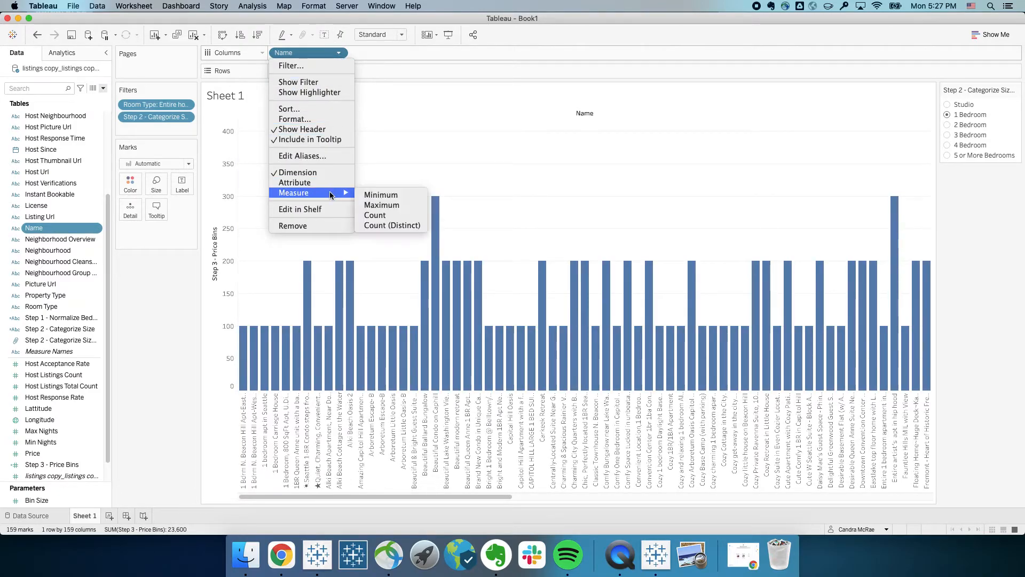
left_click(390, 225)
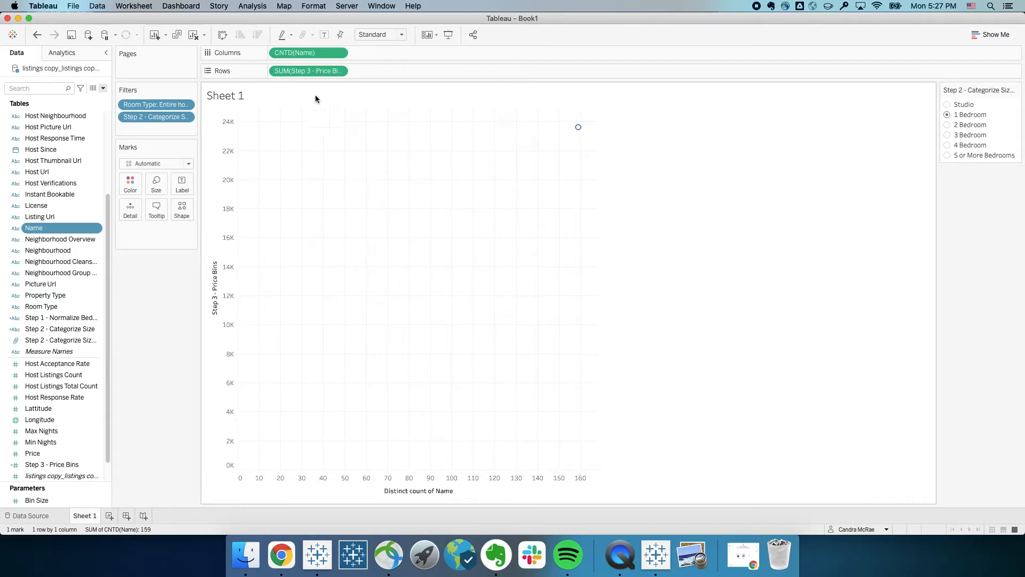
Step: Swap the rows and columns, and convert Step 3 - Price Bins from a sum to a dimension
left_click(224, 35)
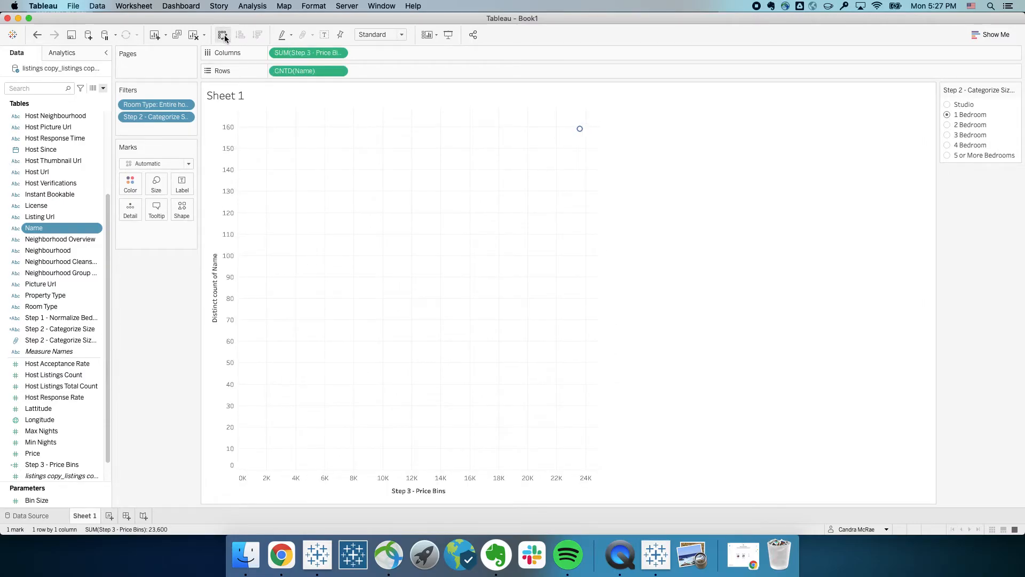
left_click(158, 164)
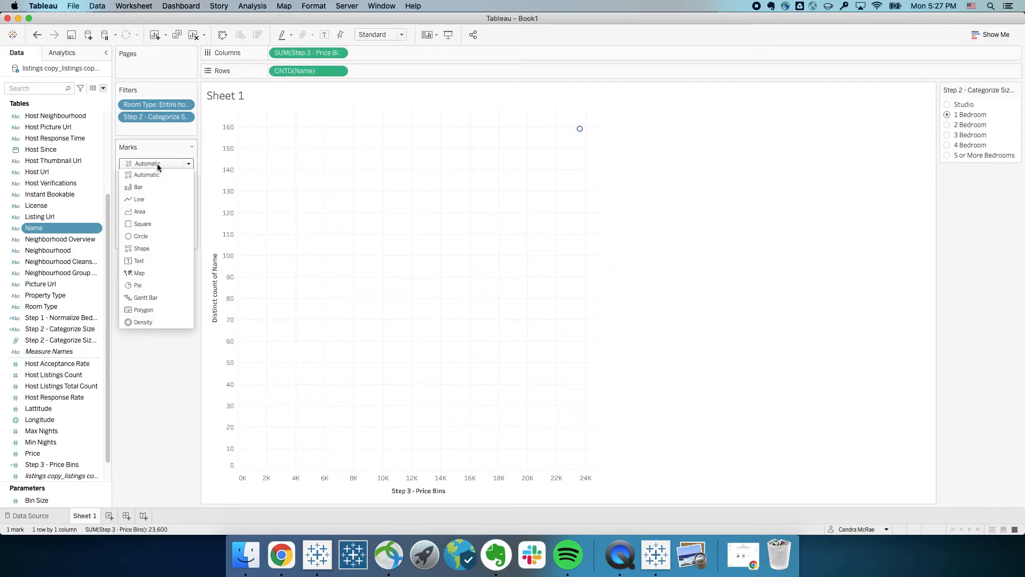
right_click(299, 50)
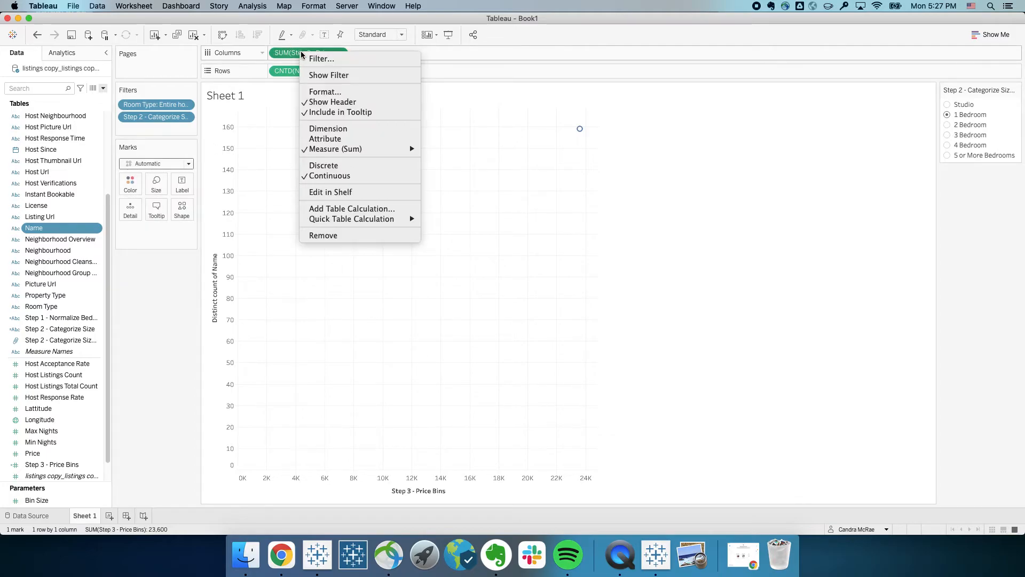
left_click(327, 128)
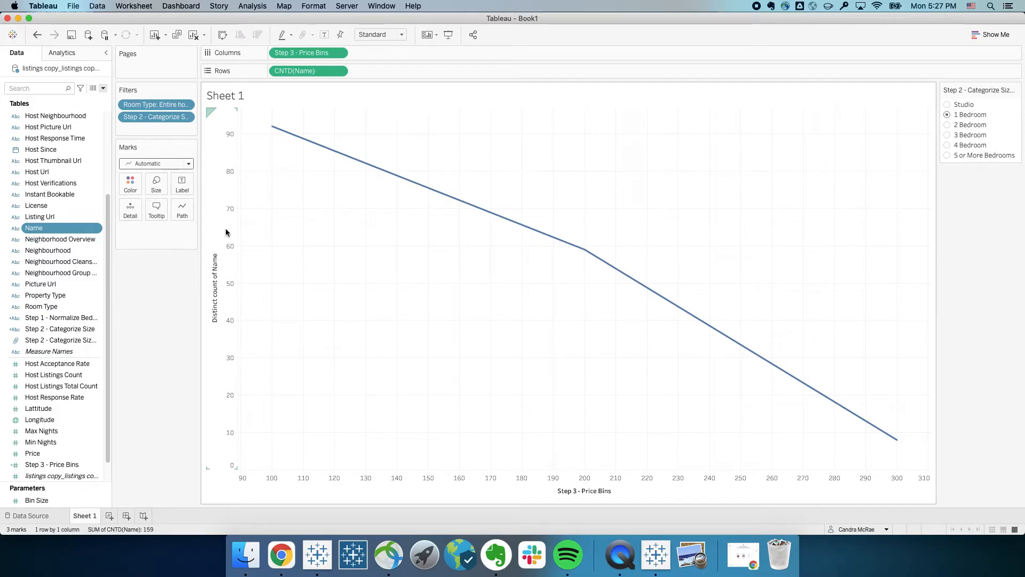
Step: Change the mark type to Bar and set the bars to a fixed width of 100 axis units
left_click(154, 164)
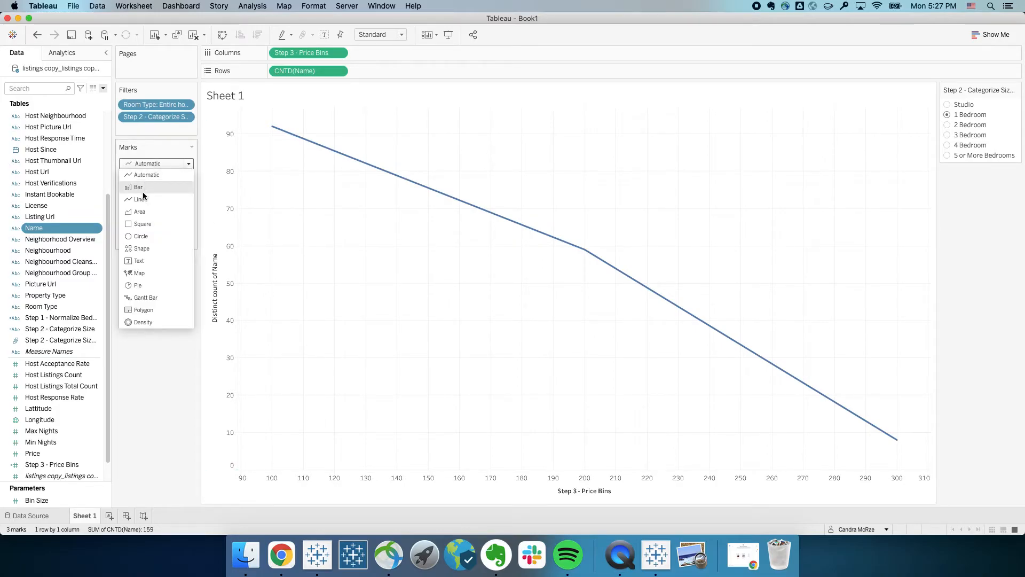
left_click(145, 187)
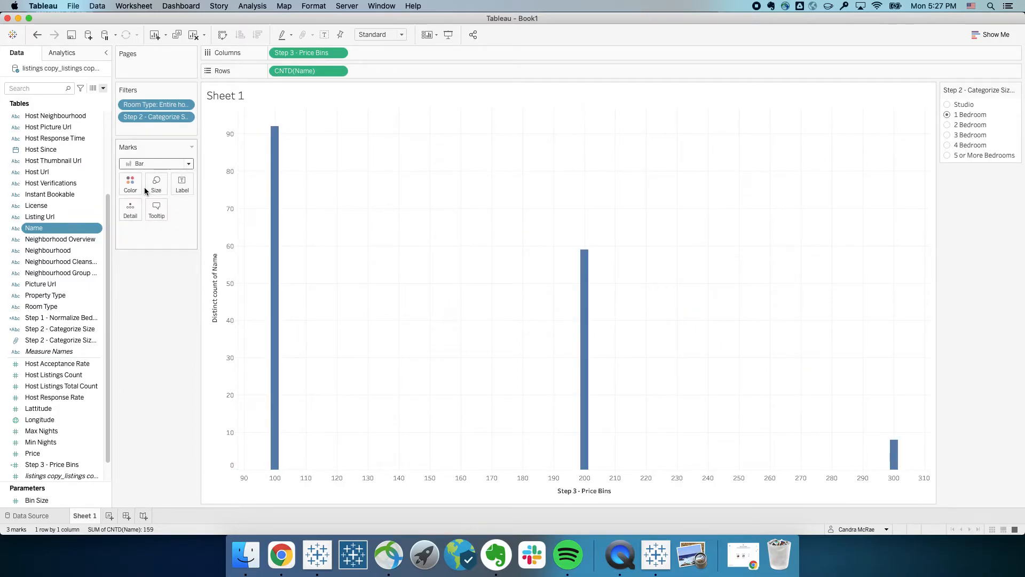
left_click(154, 185)
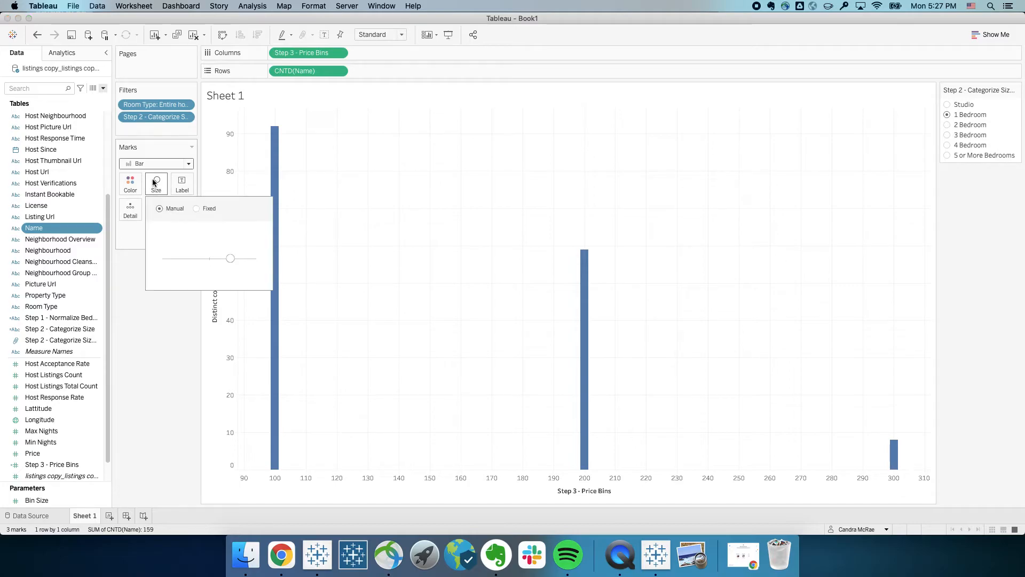
left_click(196, 209)
type("100")
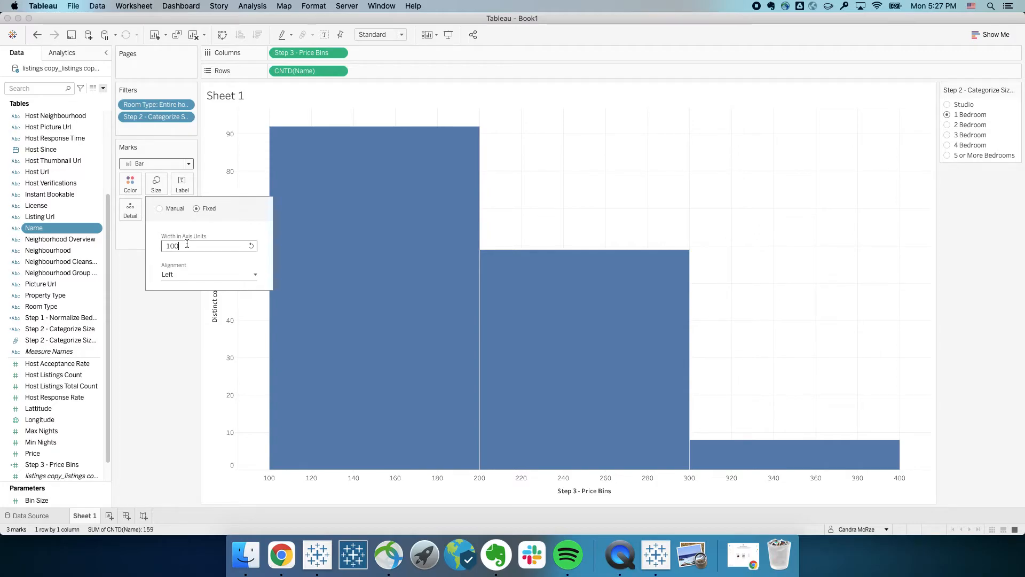
left_click(184, 390)
Step: Check the histogram for Studio, 2 Bedroom, 3 Bedroom and 4 Bedroom listings, ending with the size filter on 3 Bedroom
left_click(947, 105)
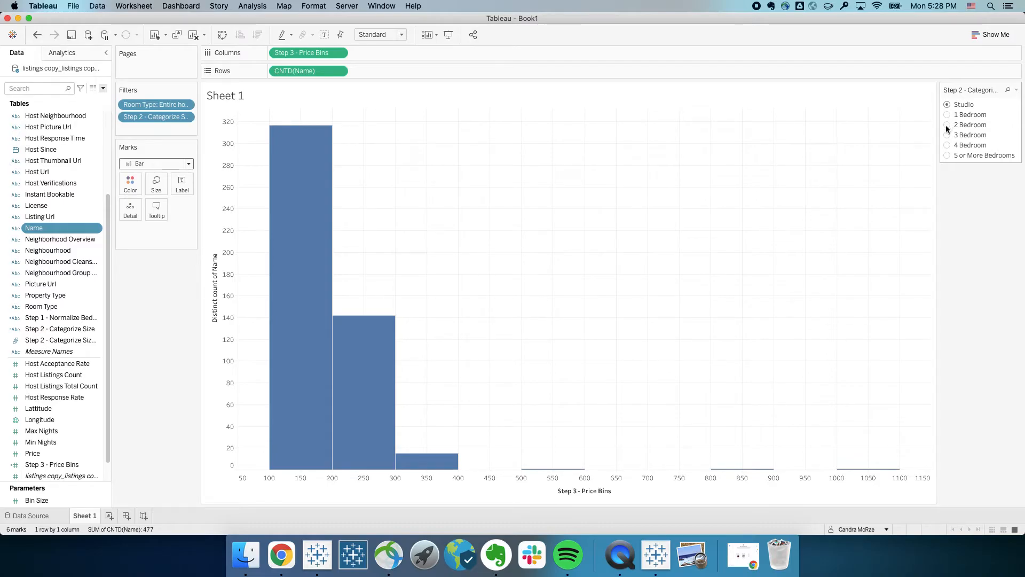
left_click(948, 124)
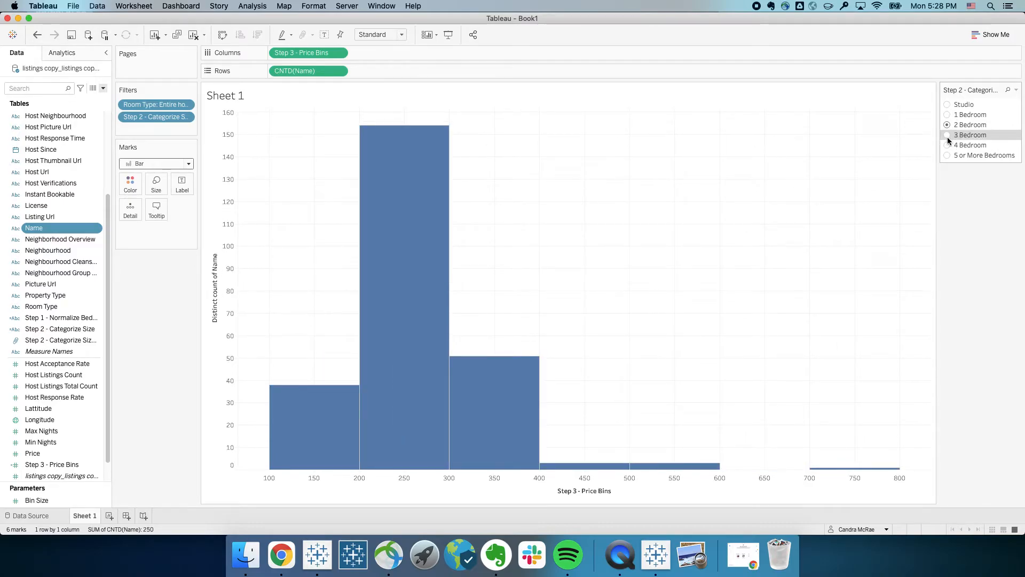
left_click(947, 137)
left_click(947, 145)
left_click(947, 136)
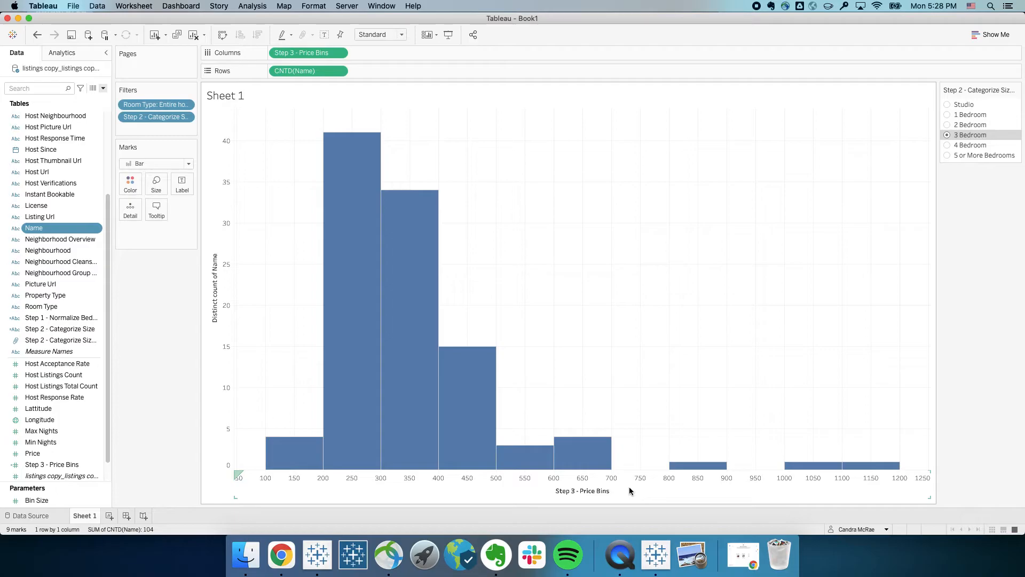
Step: Create a calculated field named Avg. Price and begin its formula with { INCLUDE [Listing Url]
left_click(103, 89)
left_click(64, 99)
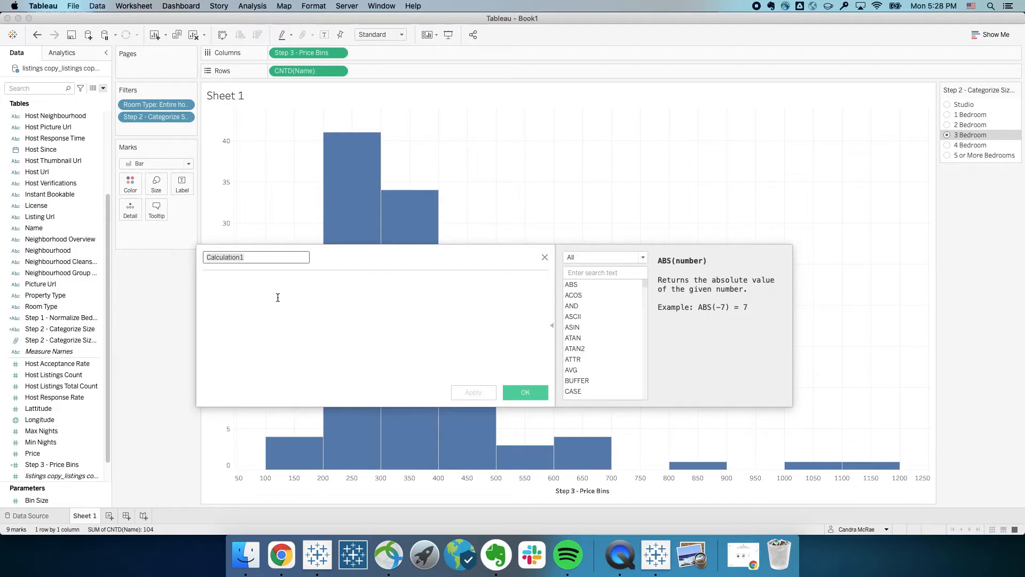
type("Avg. Price")
left_click(277, 297)
type("{ INCLUDE list")
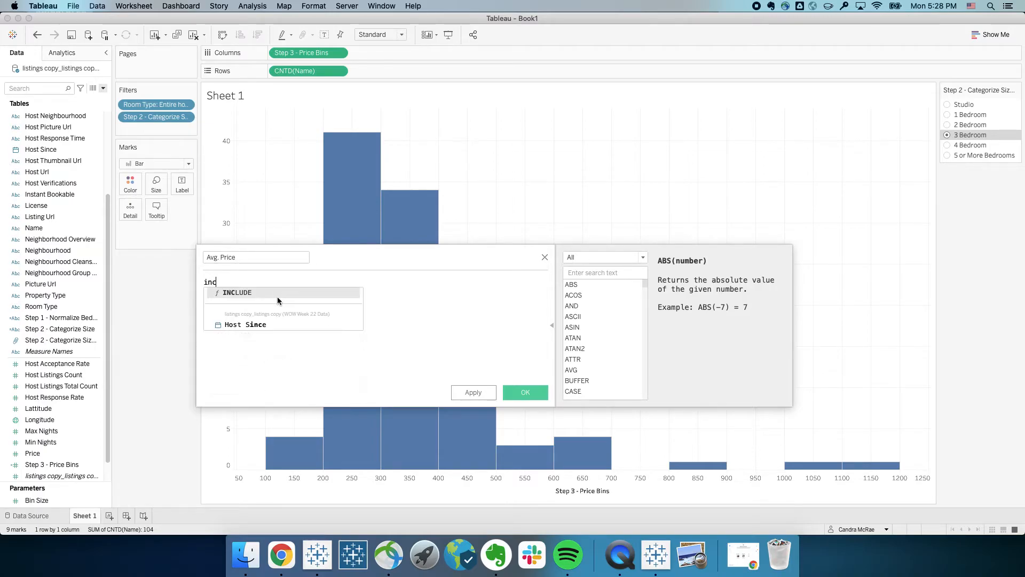
key("Return")
type("list")
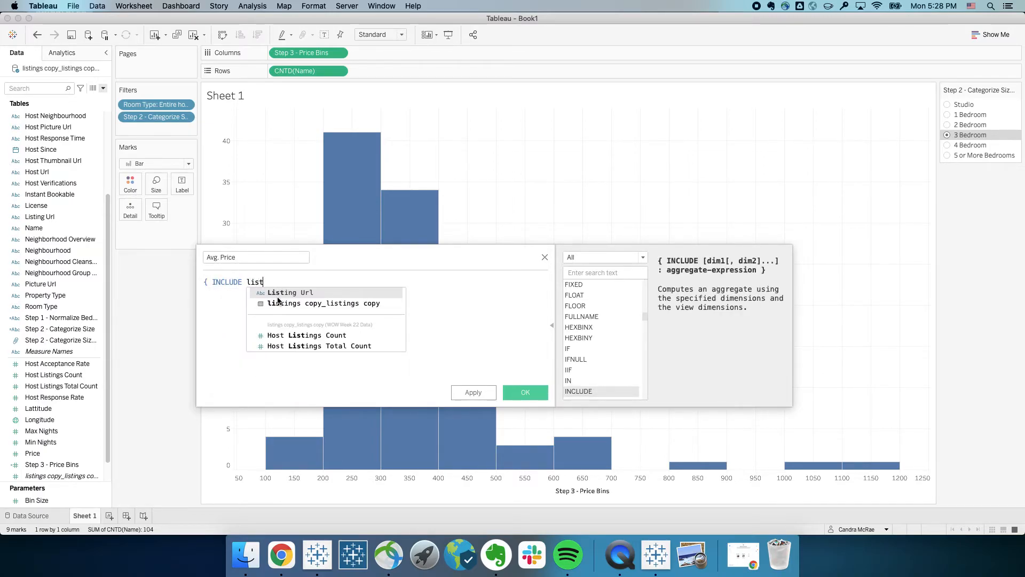
key("Return")
Step: Complete the Avg. Price formula as avg({ INCLUDE [Listing Url]: AVG([Price])}) and save the calculated field
type(": av")
key("Return")
type("price")
key("Return")
type("}")
type("avg")
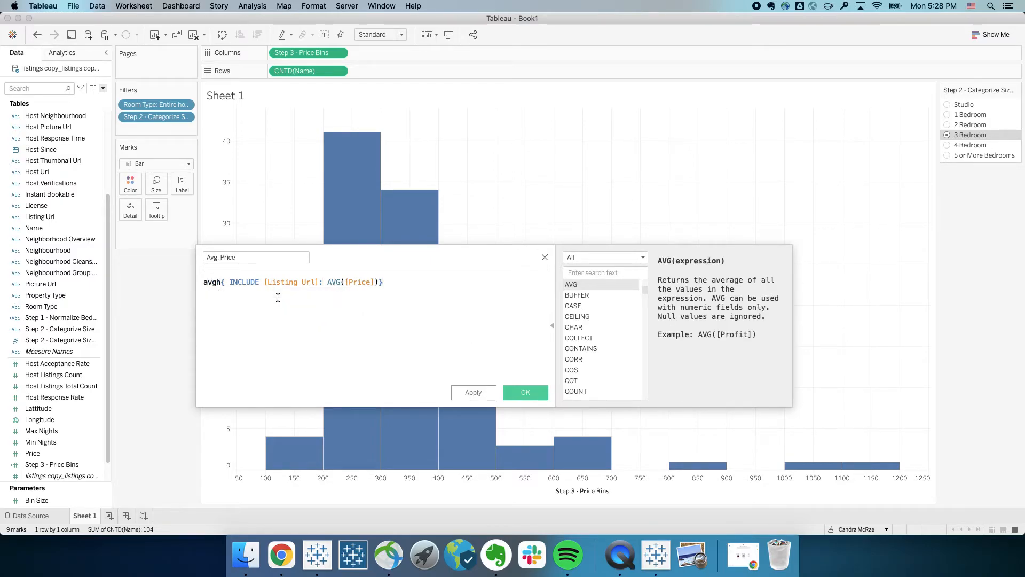
type("(")
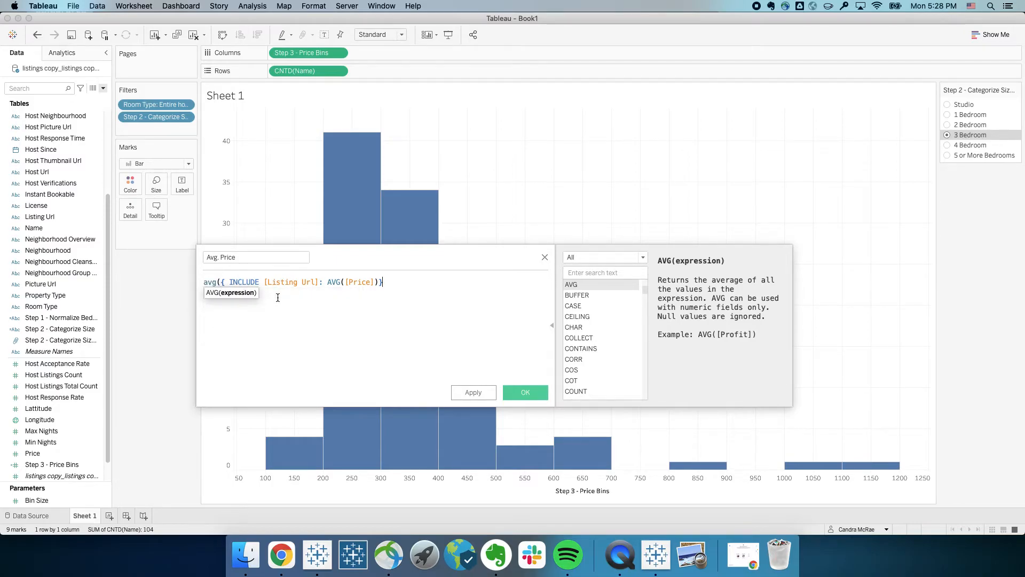
type(")")
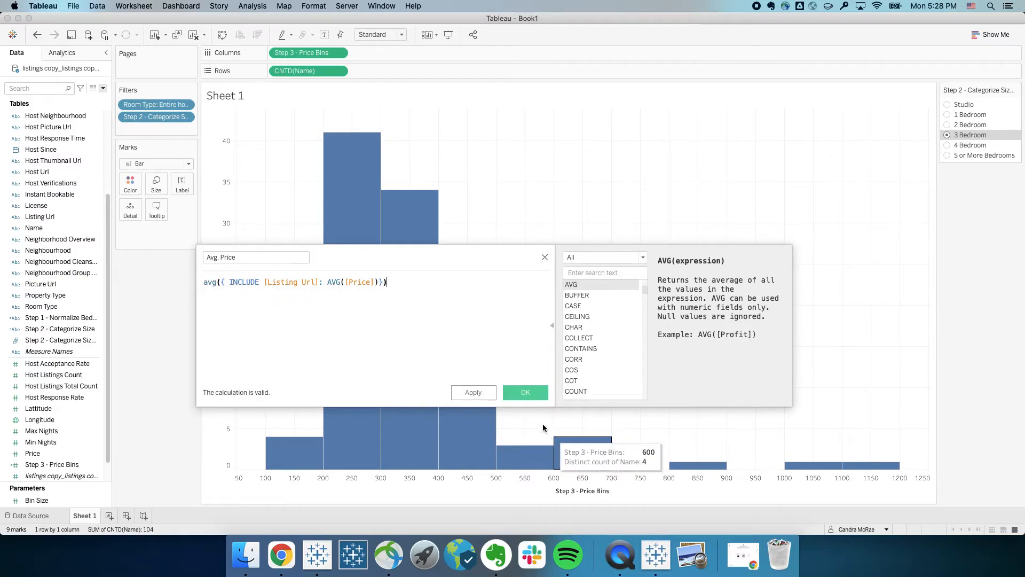
left_click(526, 392)
Step: Add Avg. Price to the marks as detail and create a price-axis reference line based on AGG(Avg. Price)
left_click_drag(40, 364, 153, 227)
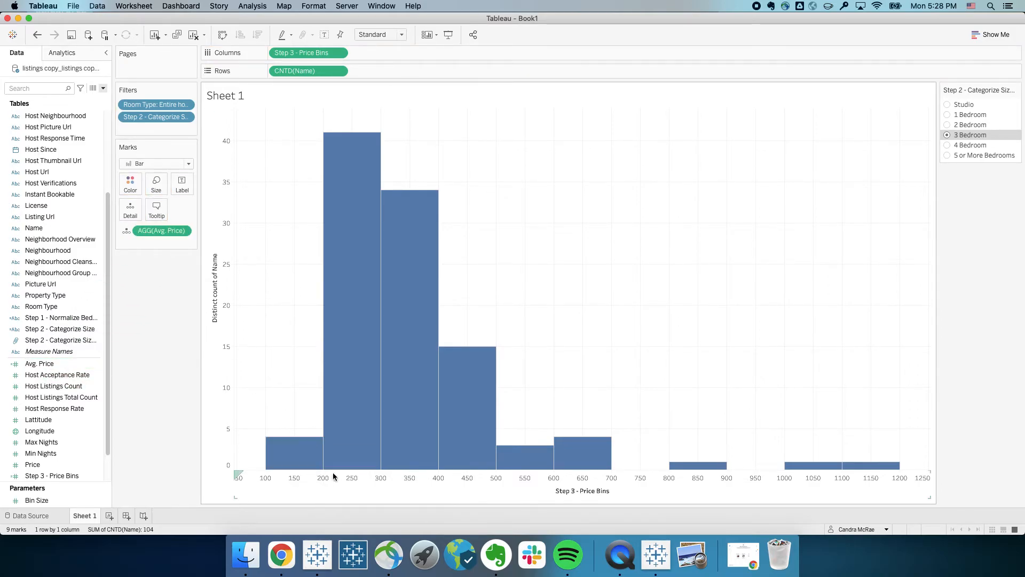
right_click(454, 473)
left_click(497, 465)
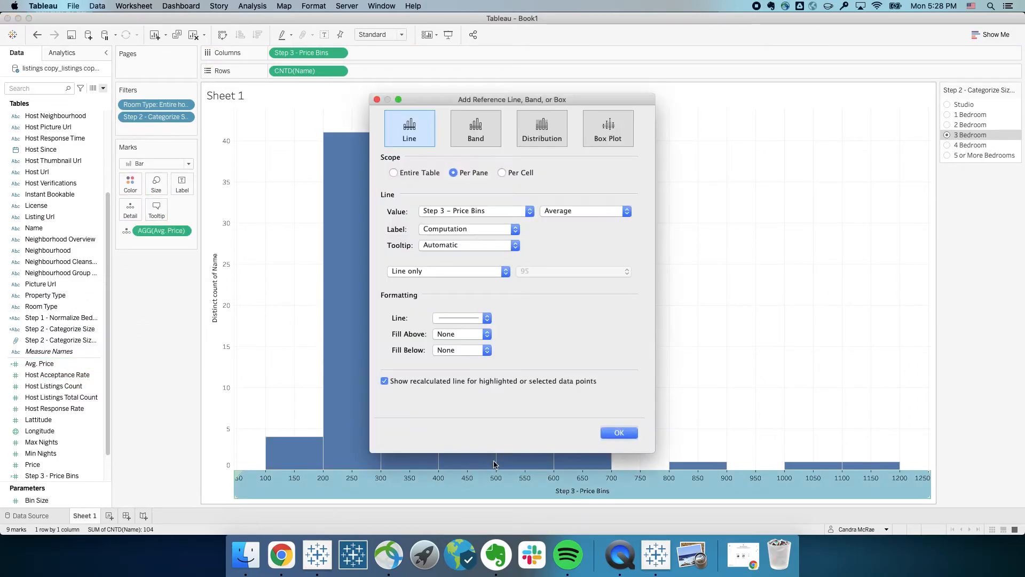
left_click(517, 211)
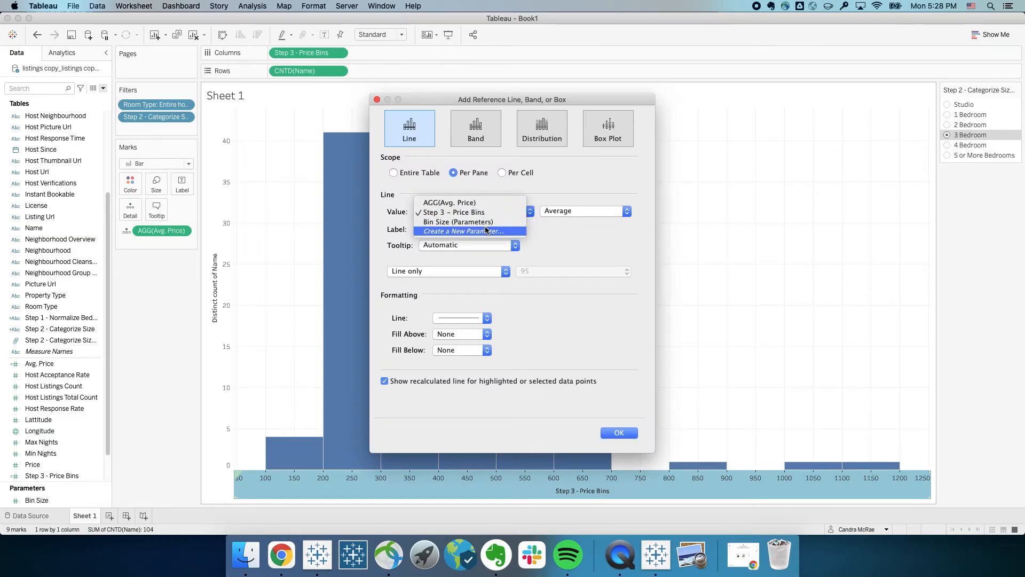
left_click(484, 202)
Step: Style the reference line as dotted, label it with its value, and confirm the reference line settings
left_click(462, 318)
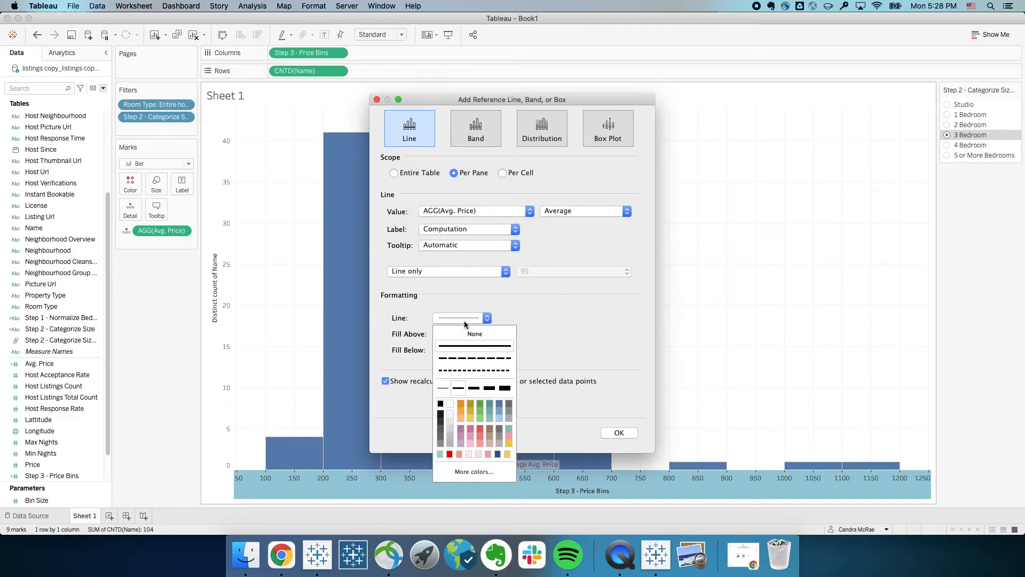
left_click(474, 370)
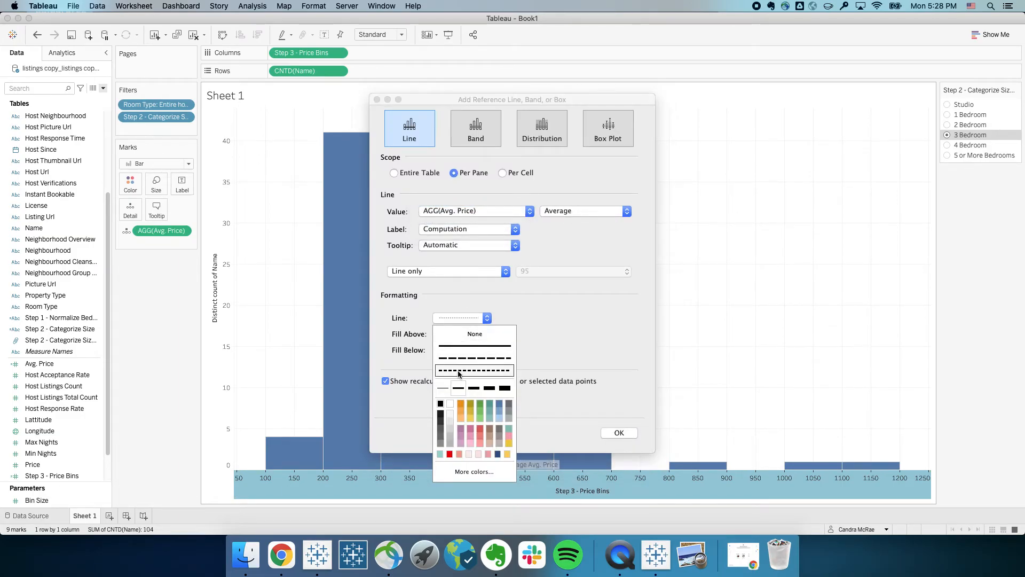
left_click(486, 228)
left_click(471, 219)
left_click(618, 433)
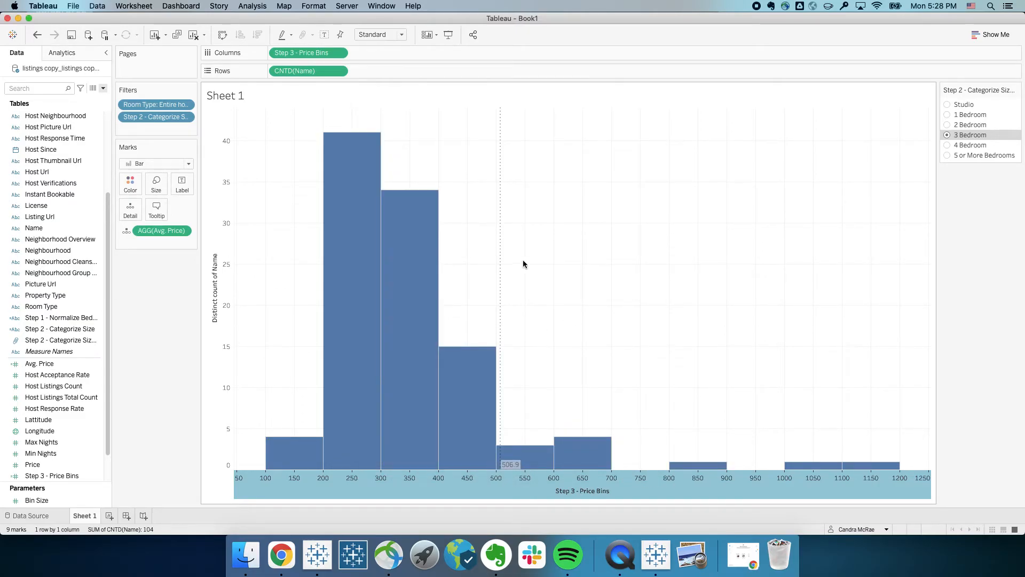
Step: Filter the listing size to Studio and format the Avg. Price axis numbers as Currency (Custom) with 0 decimal places
left_click(947, 105)
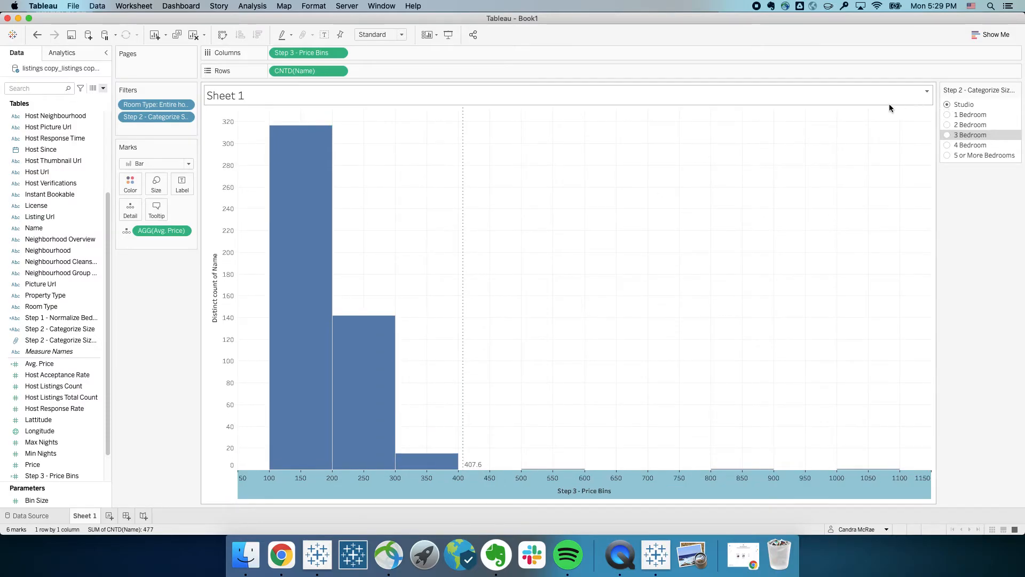
right_click(156, 233)
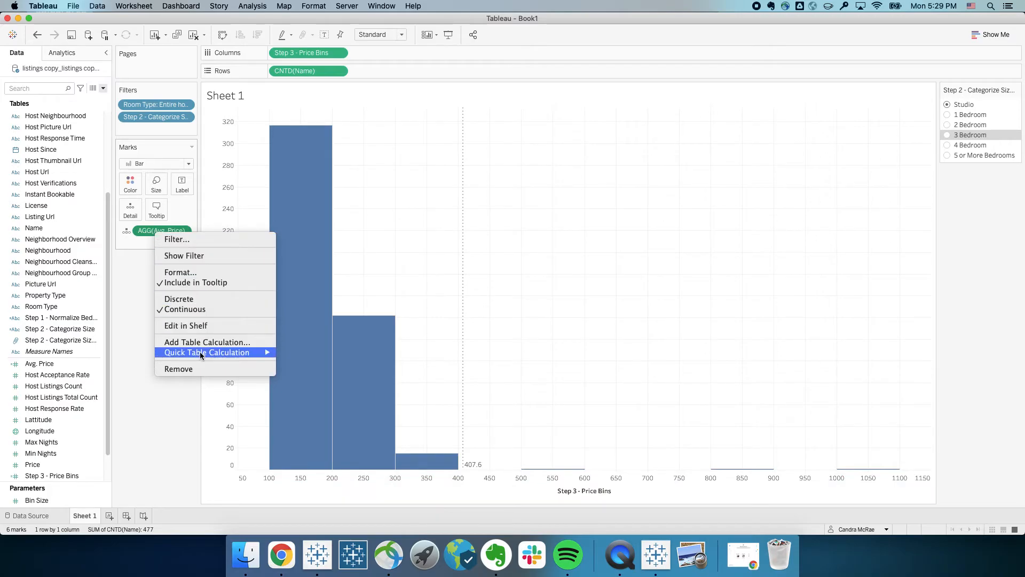
left_click(202, 273)
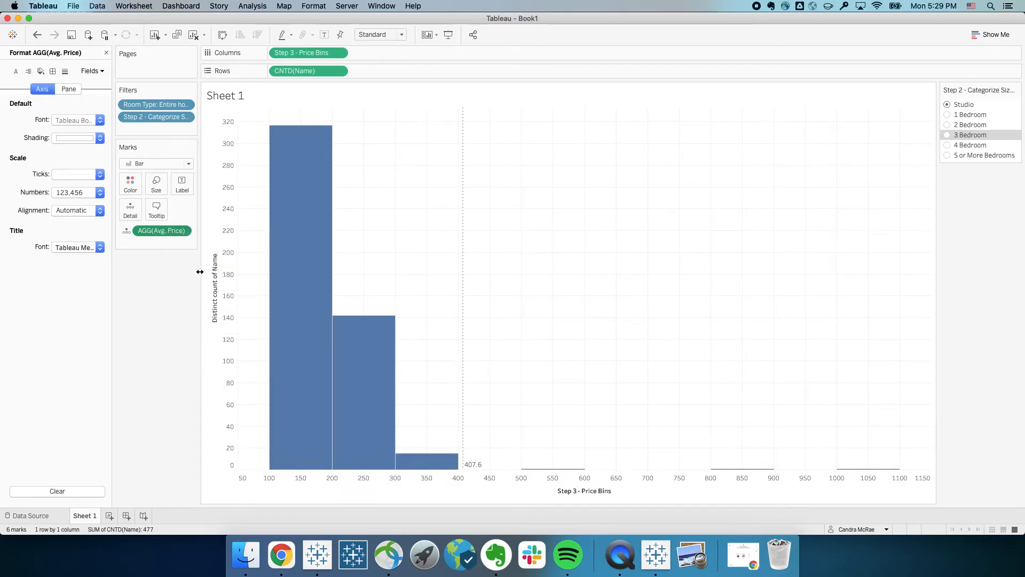
left_click(70, 194)
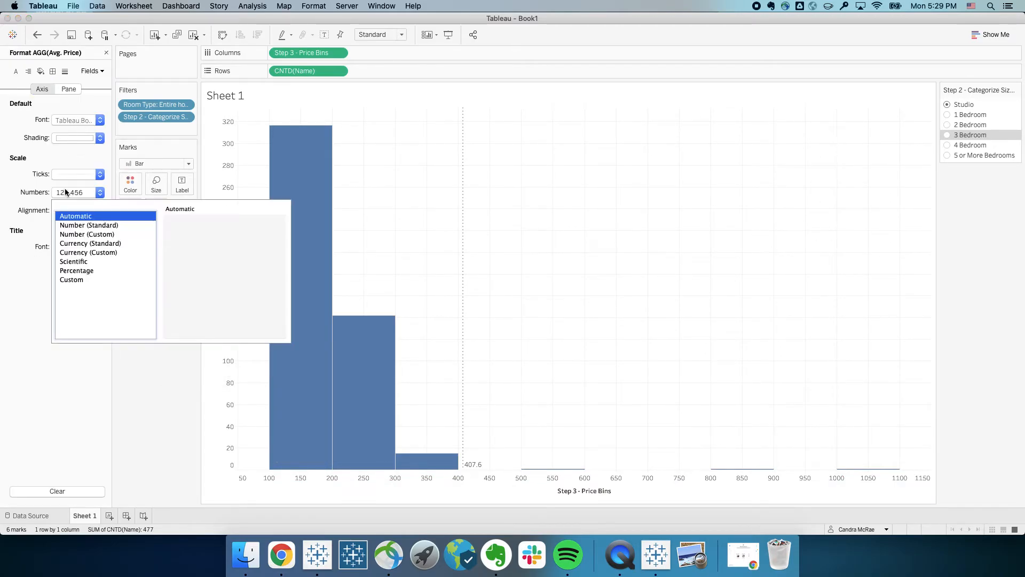
left_click(88, 252)
left_click(198, 236)
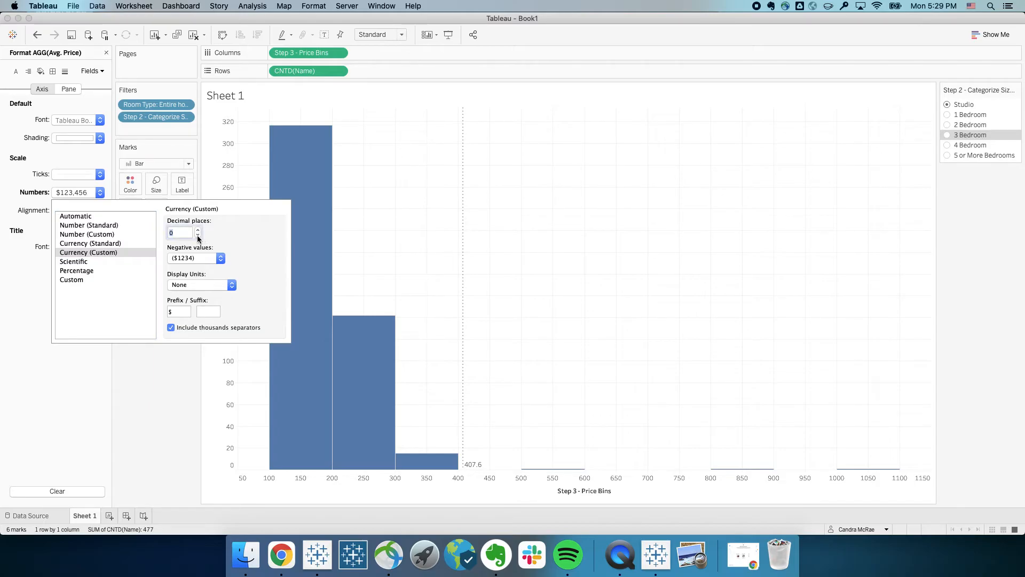
left_click(155, 361)
Step: Format the default pane numbers of Avg. Price as Currency (Custom) with 0 decimal places and close the formatting options
left_click(68, 89)
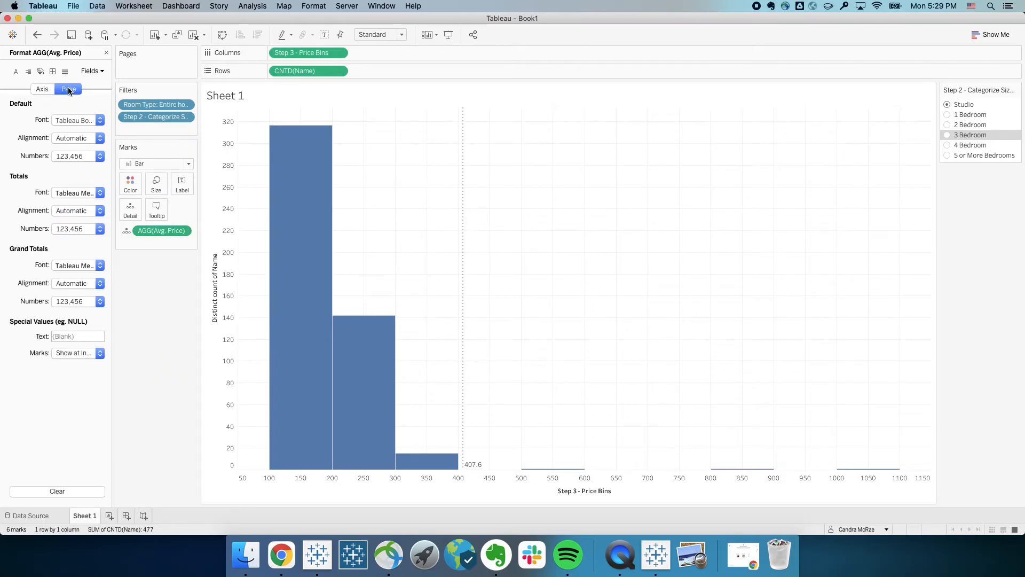
left_click(72, 157)
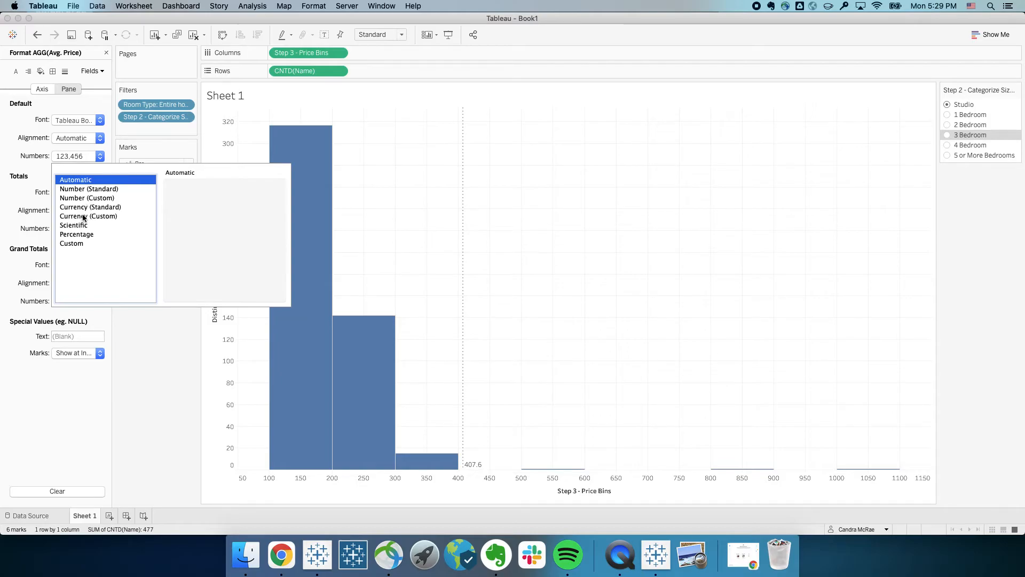
left_click(84, 216)
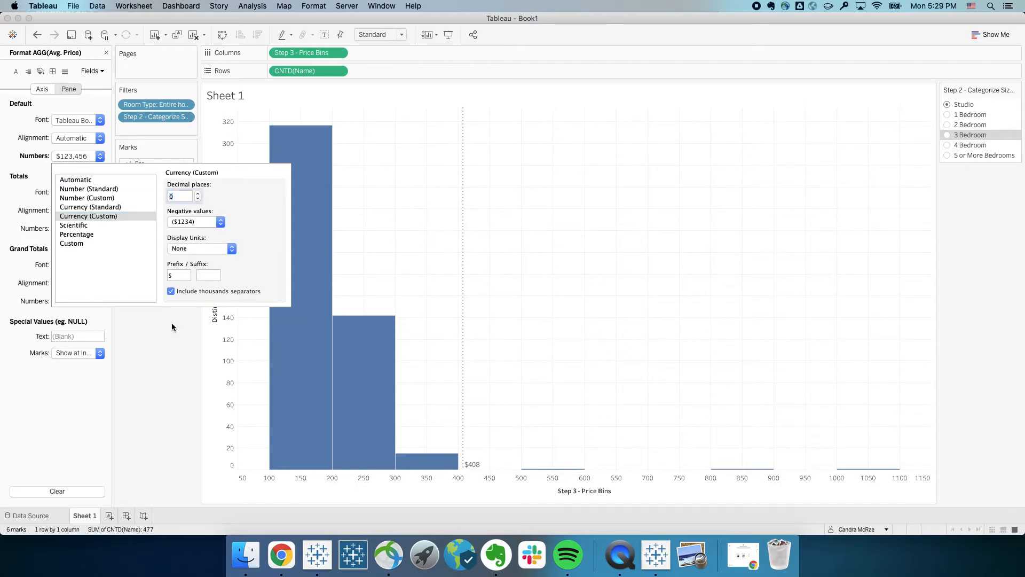
left_click(161, 371)
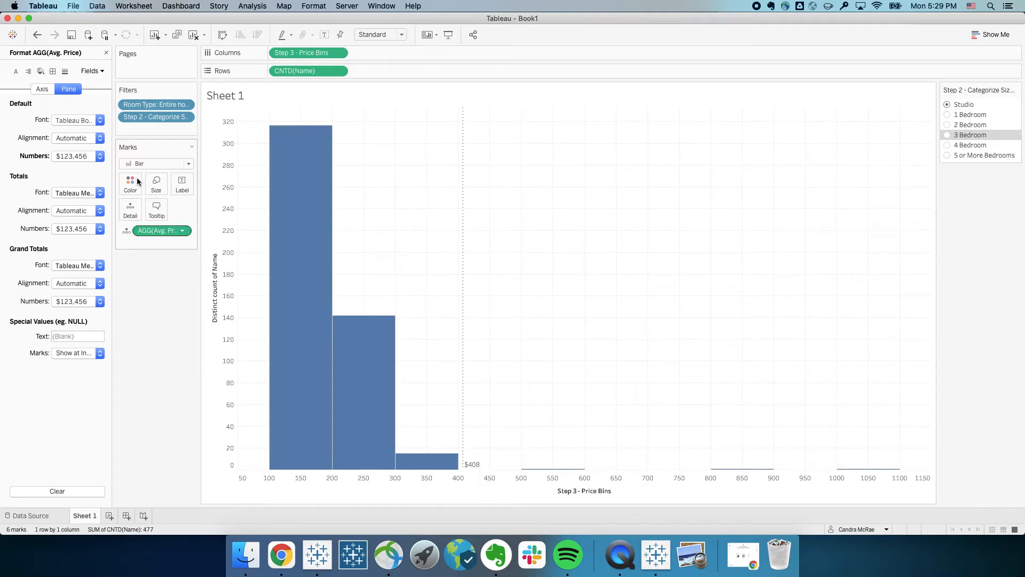
left_click(105, 53)
Step: Collapse the data pane and color the histogram bars light teal
left_click(105, 53)
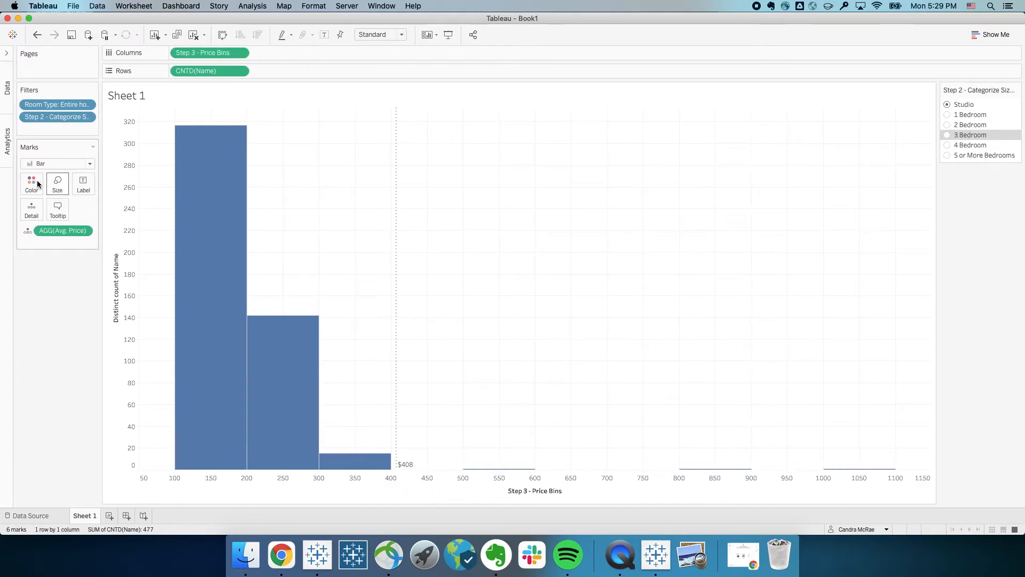
left_click(32, 183)
left_click(38, 268)
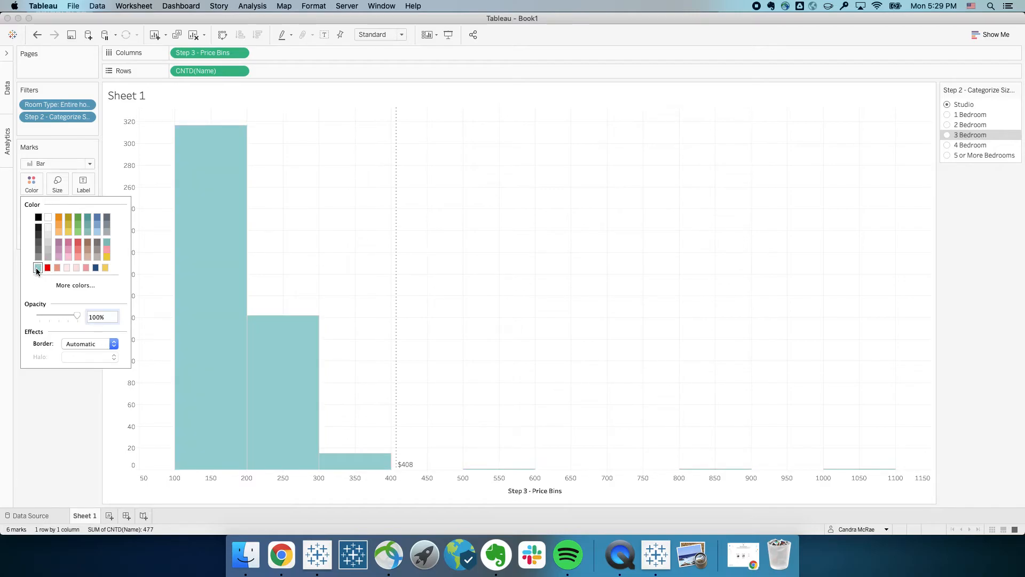
left_click(51, 430)
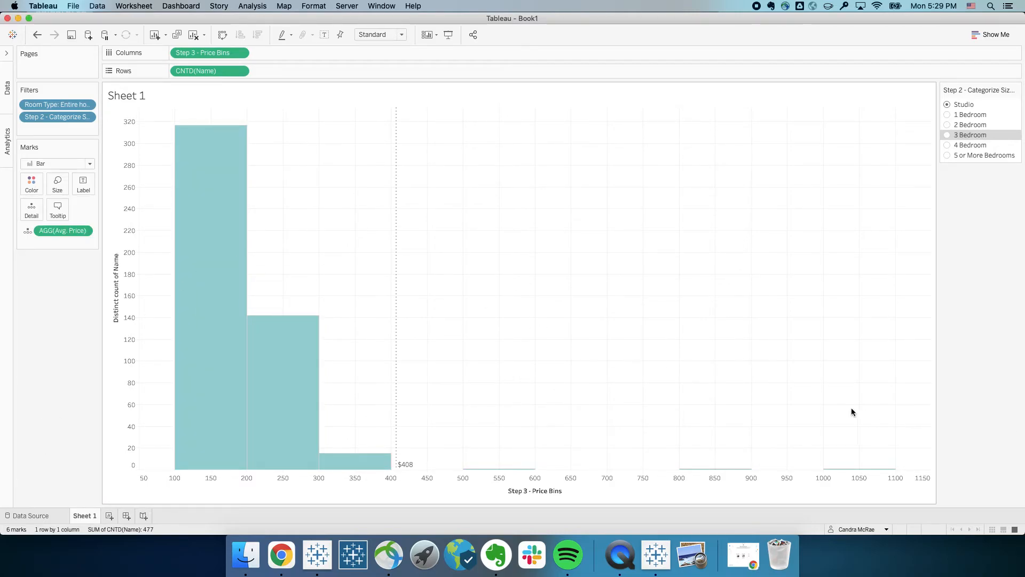
Step: Check the histogram and average price line for 1, 2 and 3 Bedroom listings, ending with the size filter on Studio
left_click(947, 115)
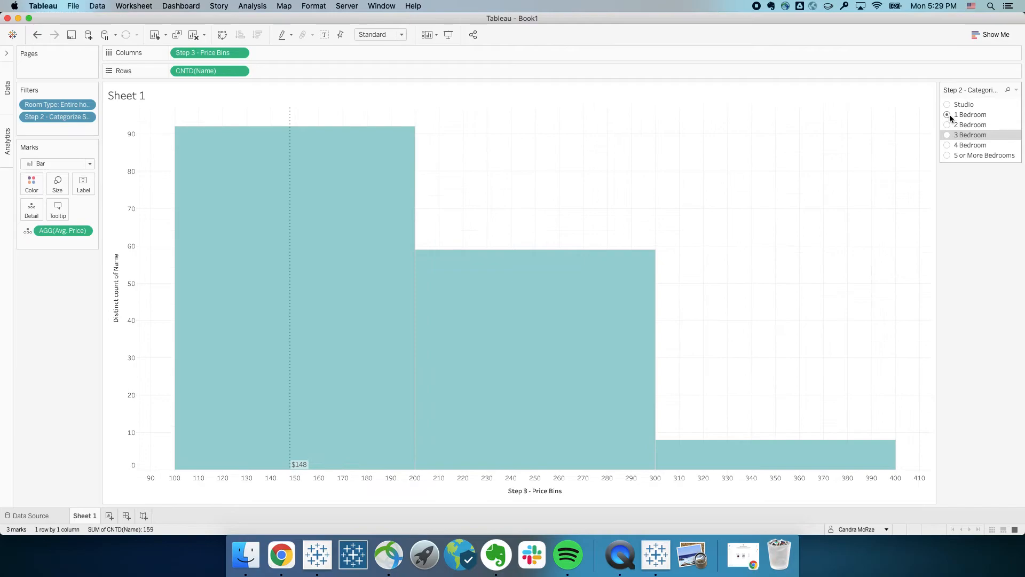
left_click(948, 125)
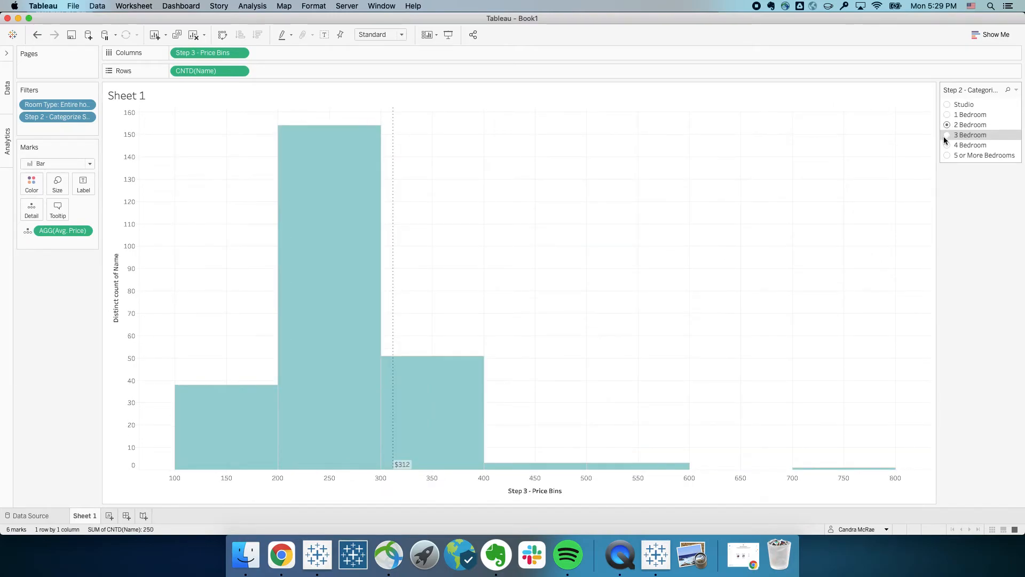
left_click(946, 136)
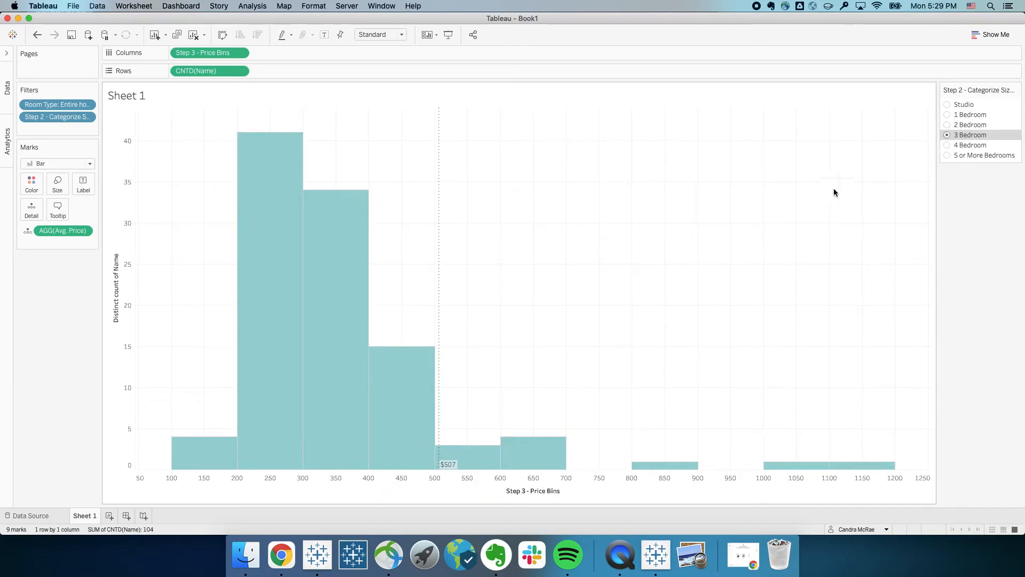
left_click(948, 105)
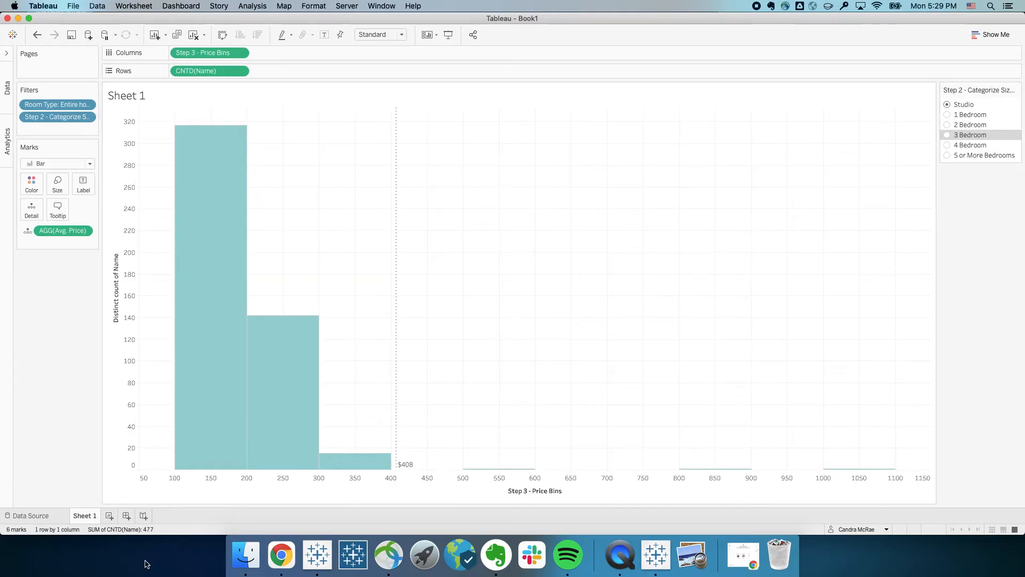
Step: Rename Sheet 1 as Histogram, add a new blank worksheet and return to the Histogram sheet
double_click(78, 516)
type("Histogram")
key("Return")
left_click(117, 516)
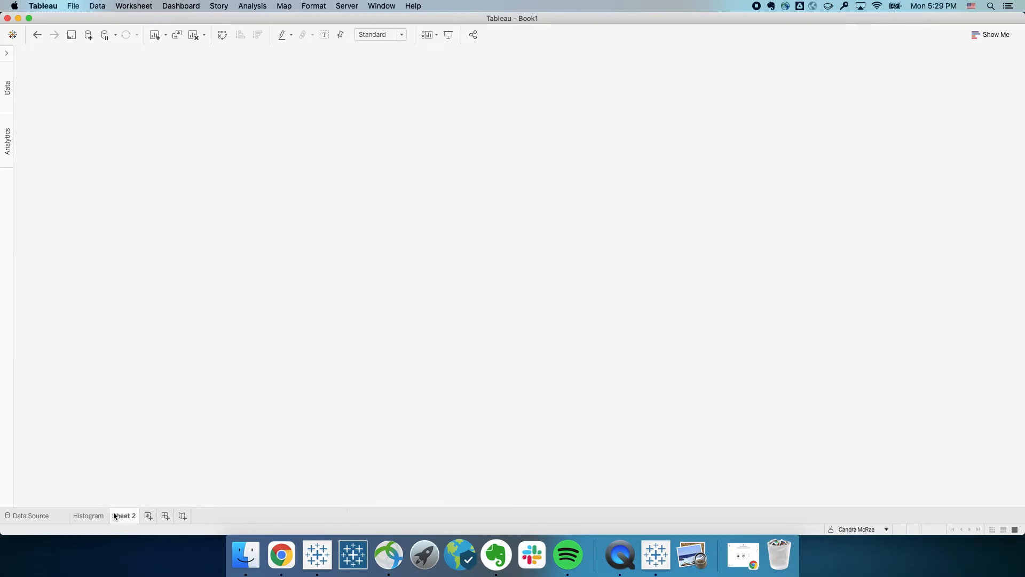
left_click(89, 516)
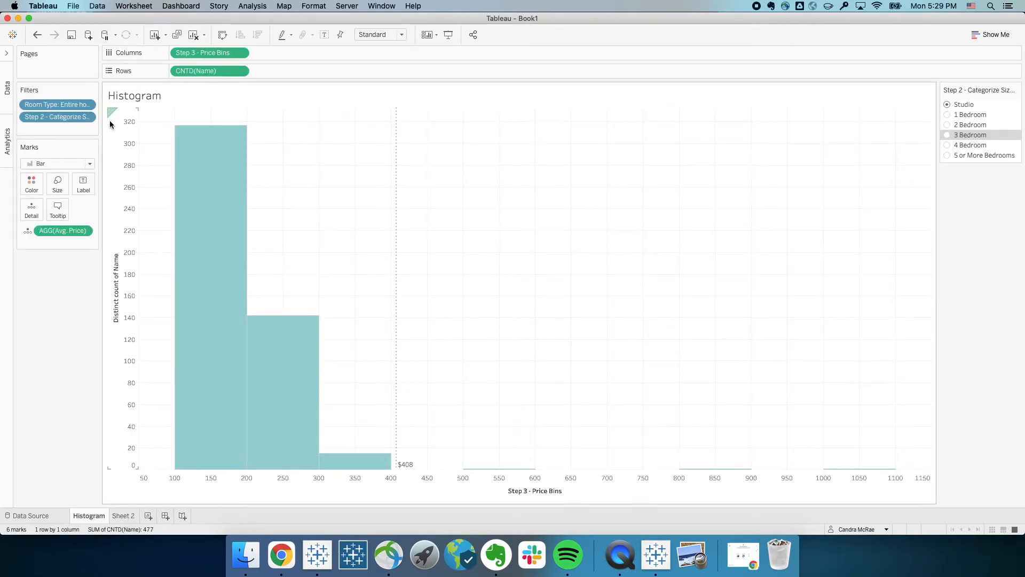
Step: Apply the Room Type filter to all worksheets that use the data and add the filter to context
right_click(72, 107)
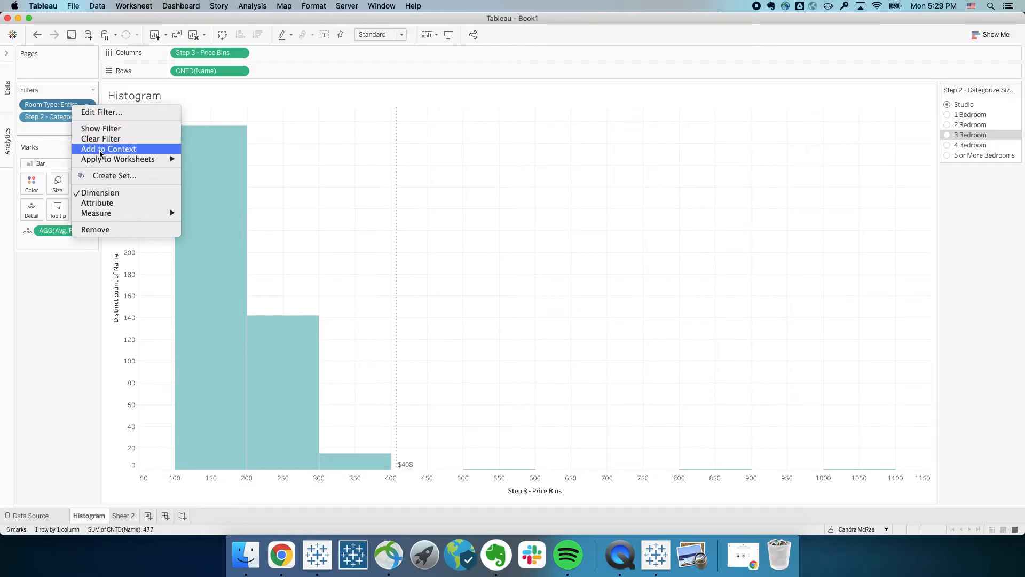
mouse_move(143, 159)
left_click(209, 162)
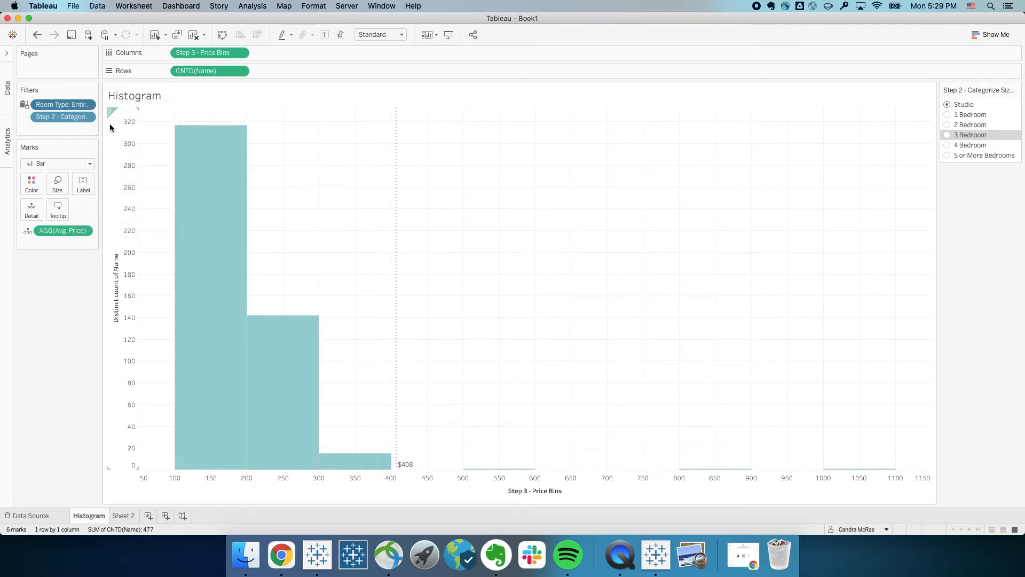
right_click(58, 113)
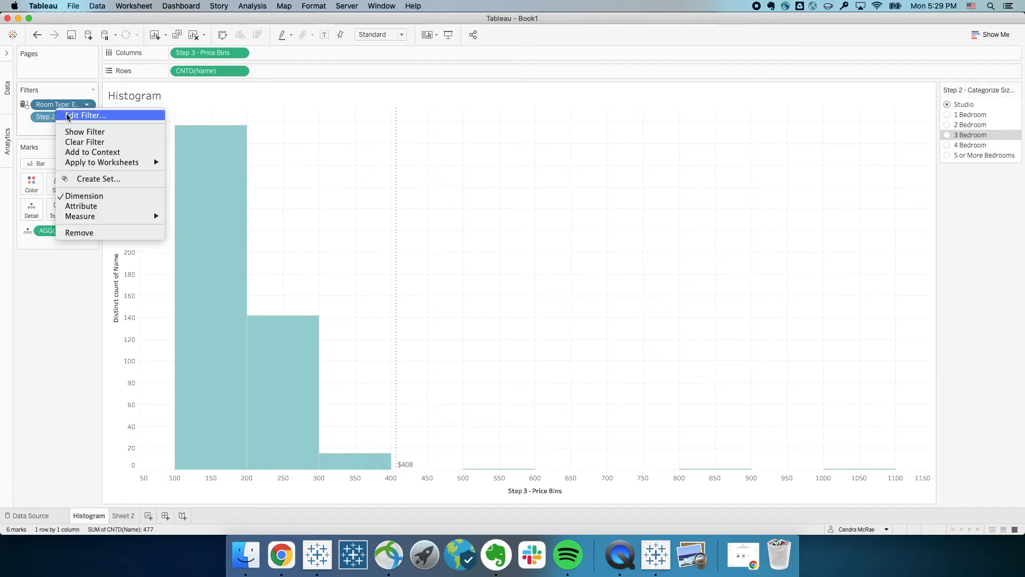
left_click(73, 155)
Step: Rename Sheet 2 as Map
double_click(124, 515)
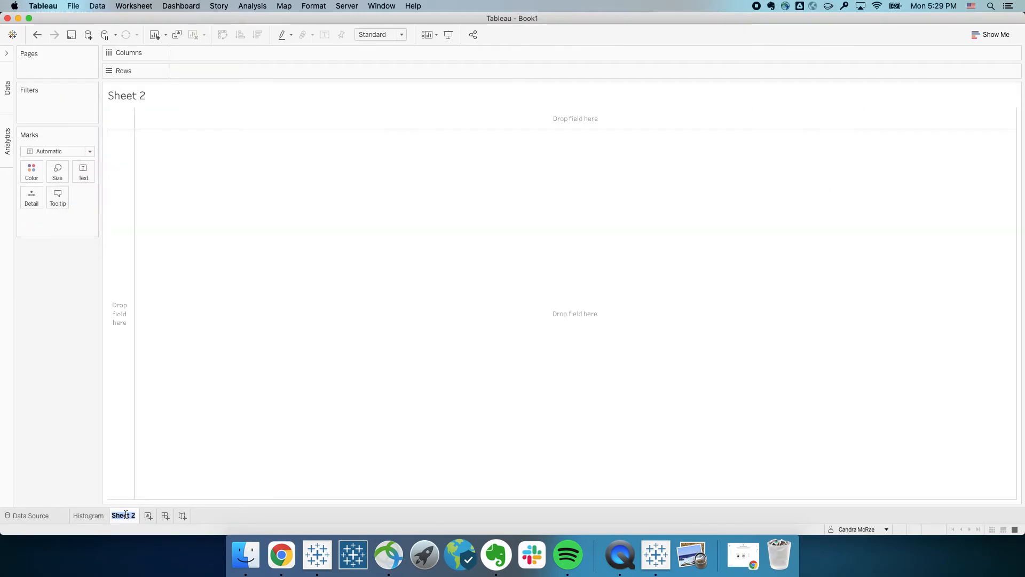
type("Map")
key("Return")
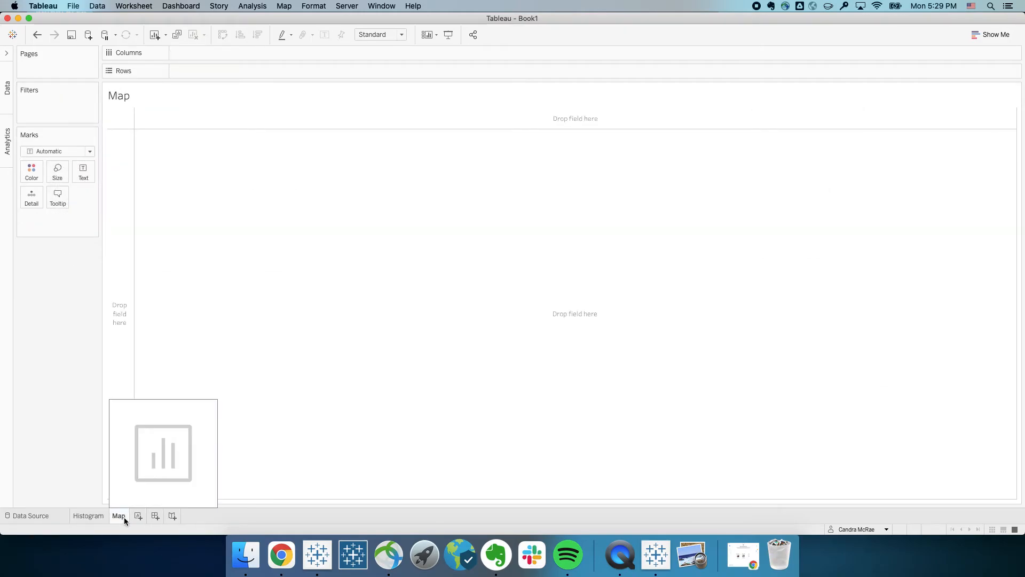
Step: Expand the data pane on the Map sheet and assign the Latitude geographic role to the Lattitude field
left_click(7, 53)
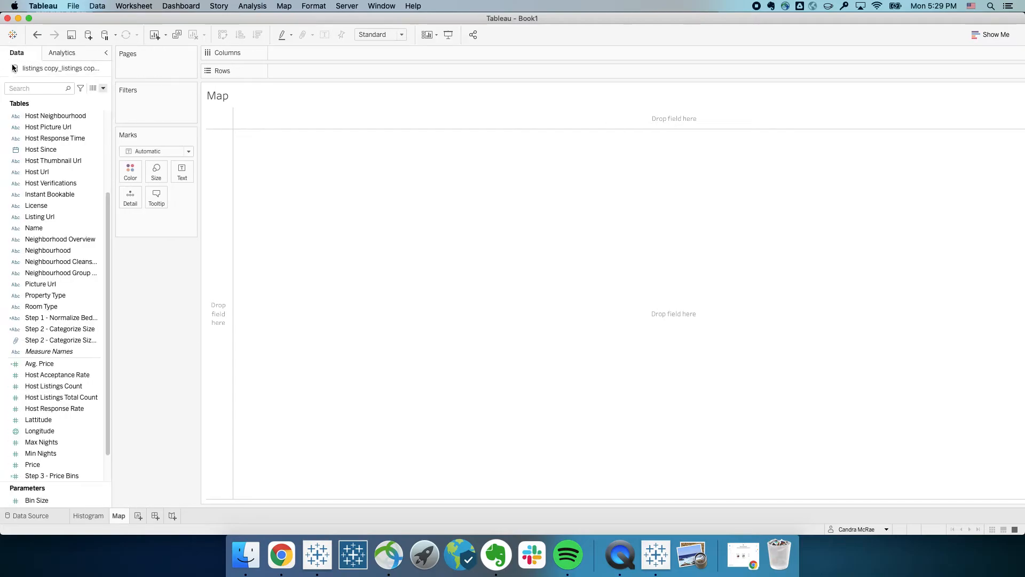
right_click(36, 422)
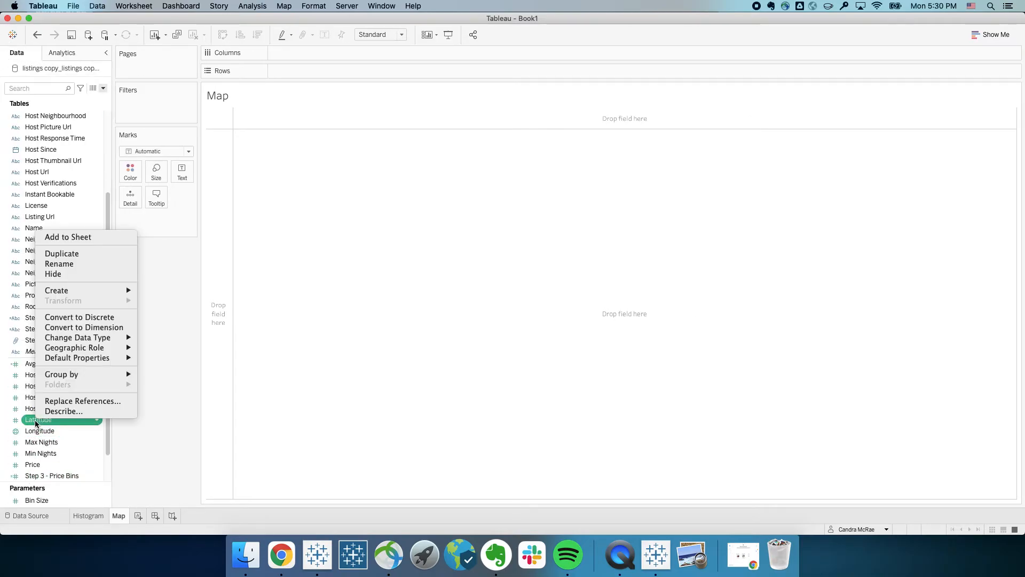
mouse_move(72, 358)
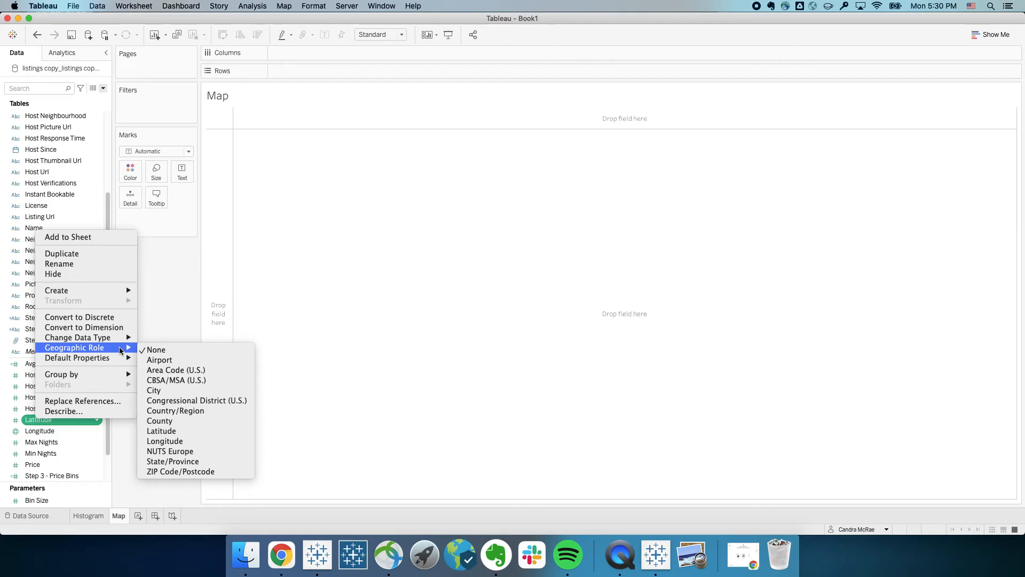
left_click(170, 431)
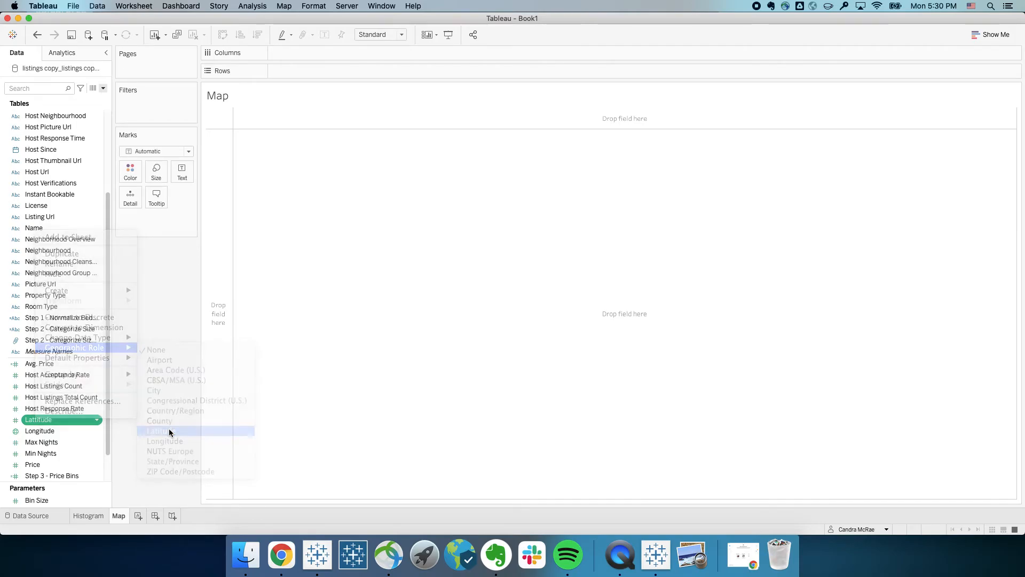
Step: Build a point map from Lattitude and Longitude, with Listing Url on detail to plot each listing
double_click(37, 424)
left_click(34, 433)
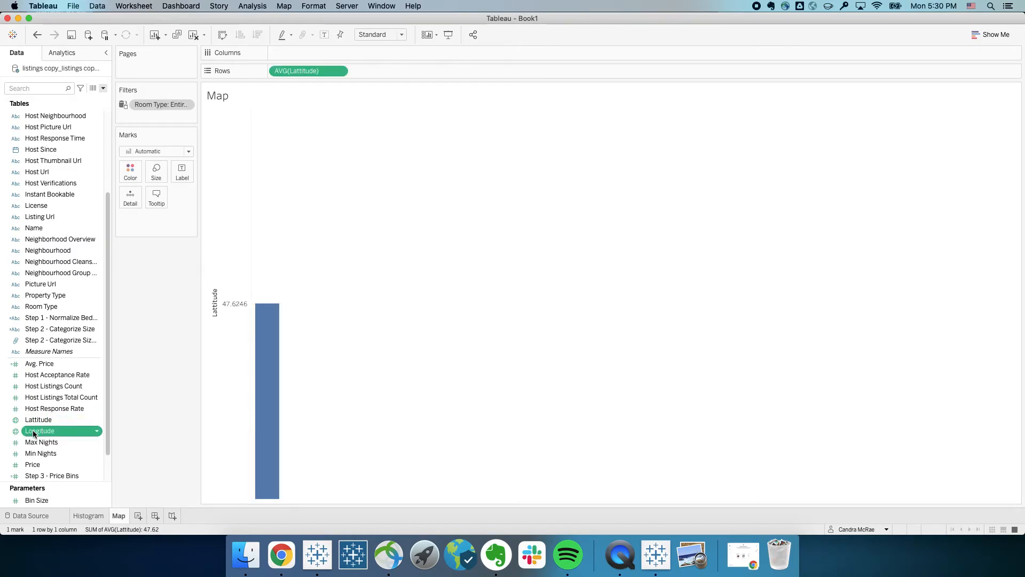
double_click(33, 433)
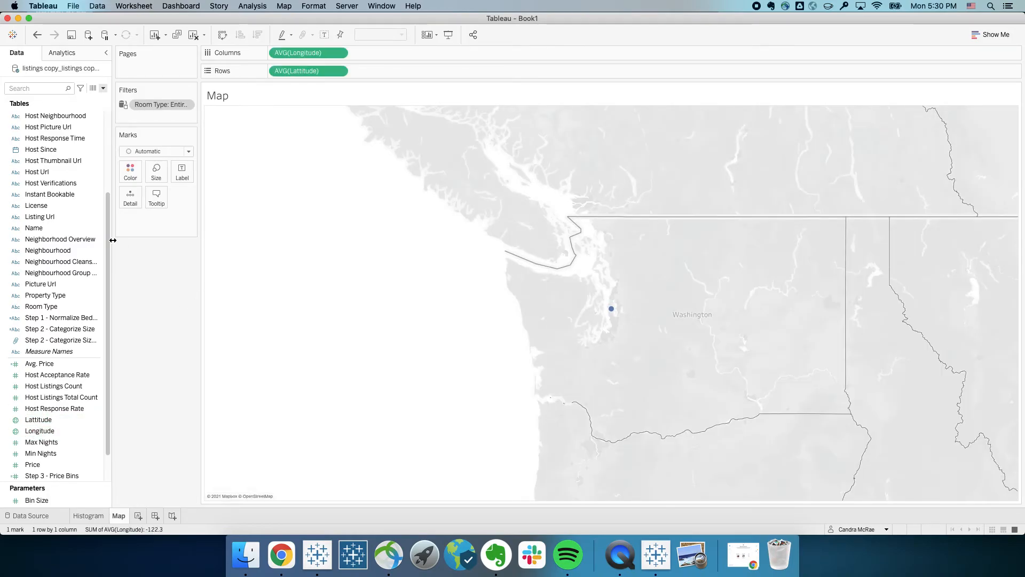
left_click_drag(33, 219, 124, 204)
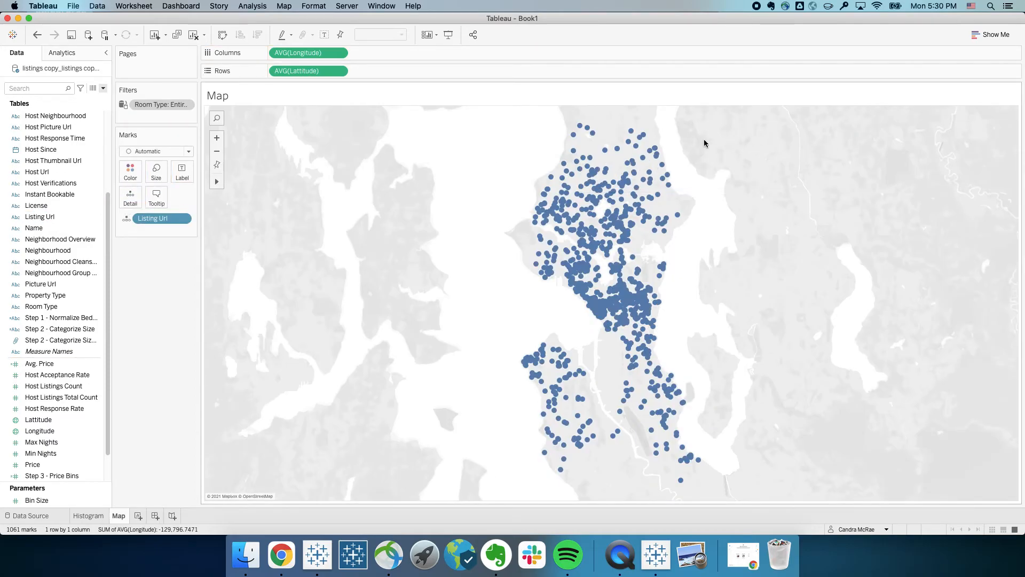
mouse_move(600, 326)
mouse_move(667, 201)
Step: Give the map marks a light teal border and set their opacity to 54%
left_click(133, 175)
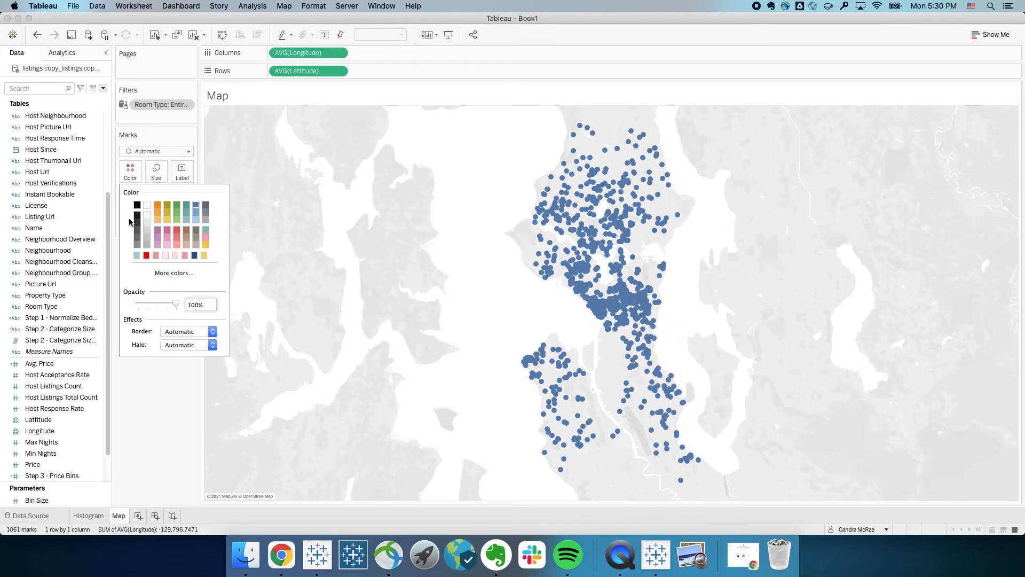
left_click(196, 333)
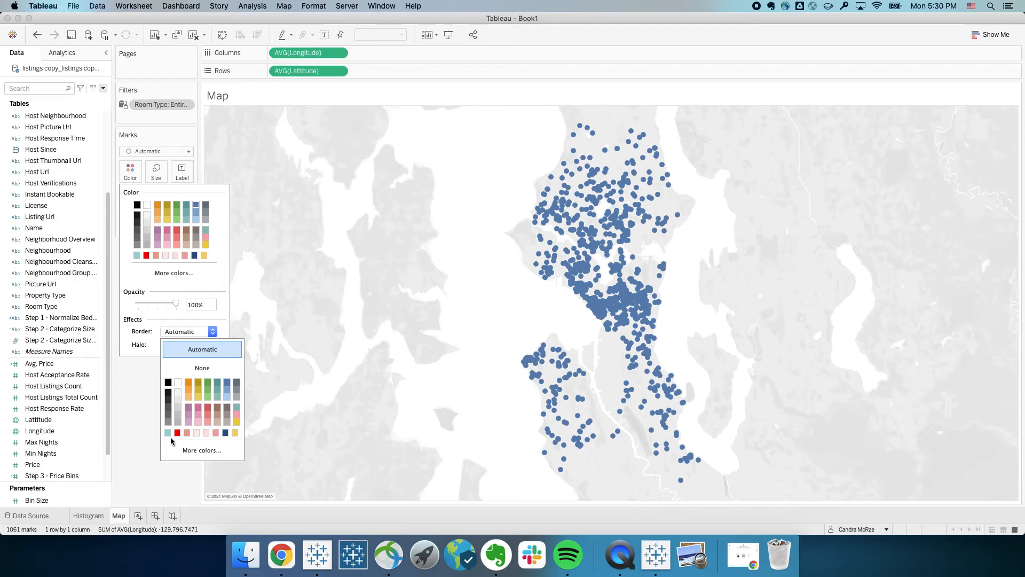
left_click(168, 433)
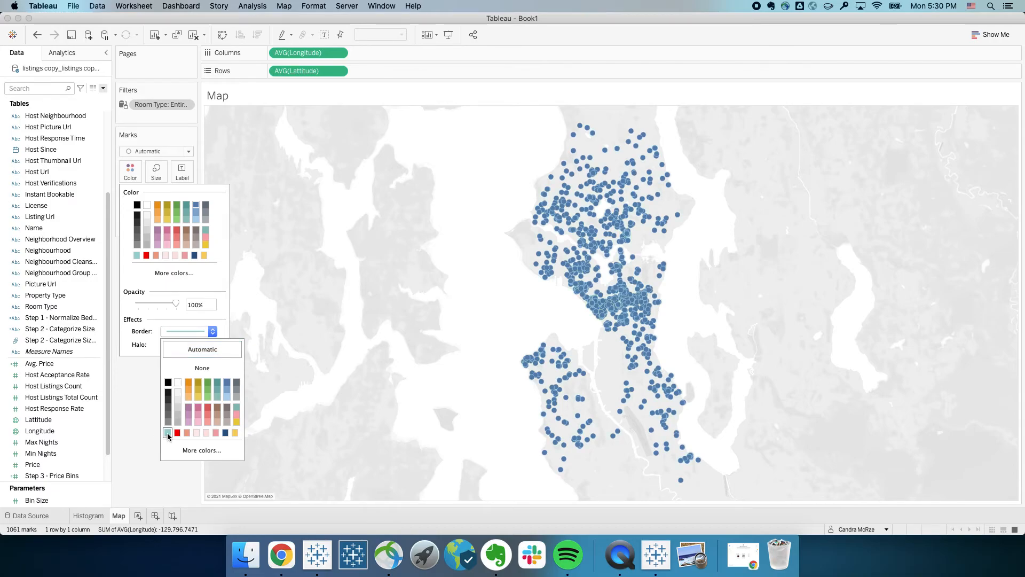
left_click(131, 353)
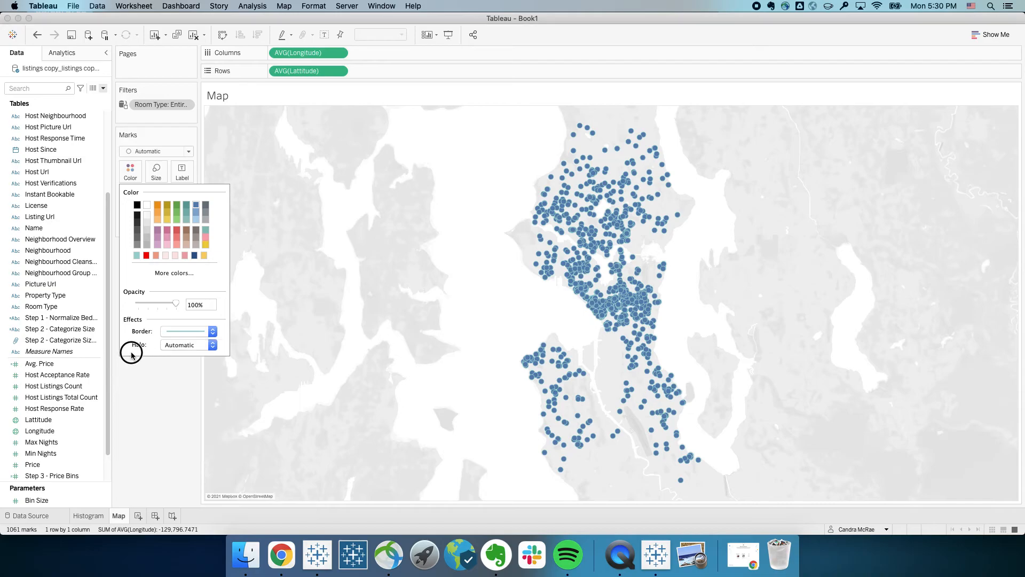
left_click(199, 303)
type("54")
key("Return")
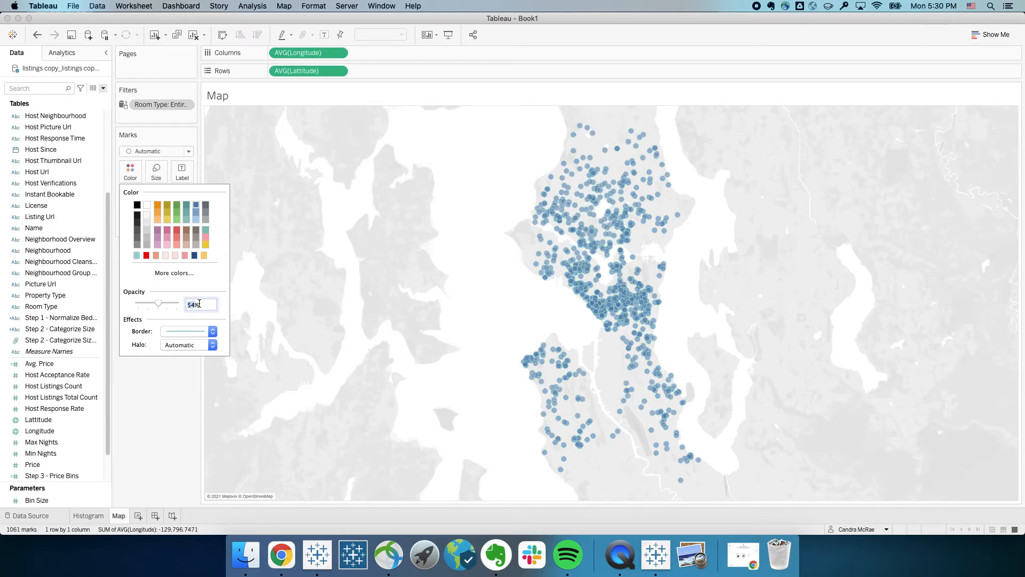
left_click(182, 412)
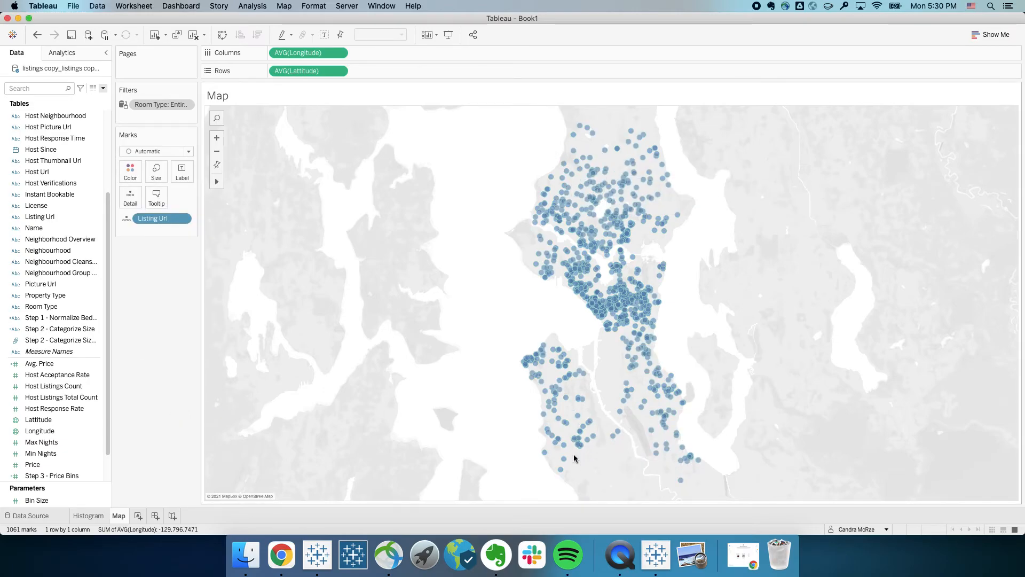
Step: Create a new dashboard and place the Histogram and Map sheets on it
left_click(156, 516)
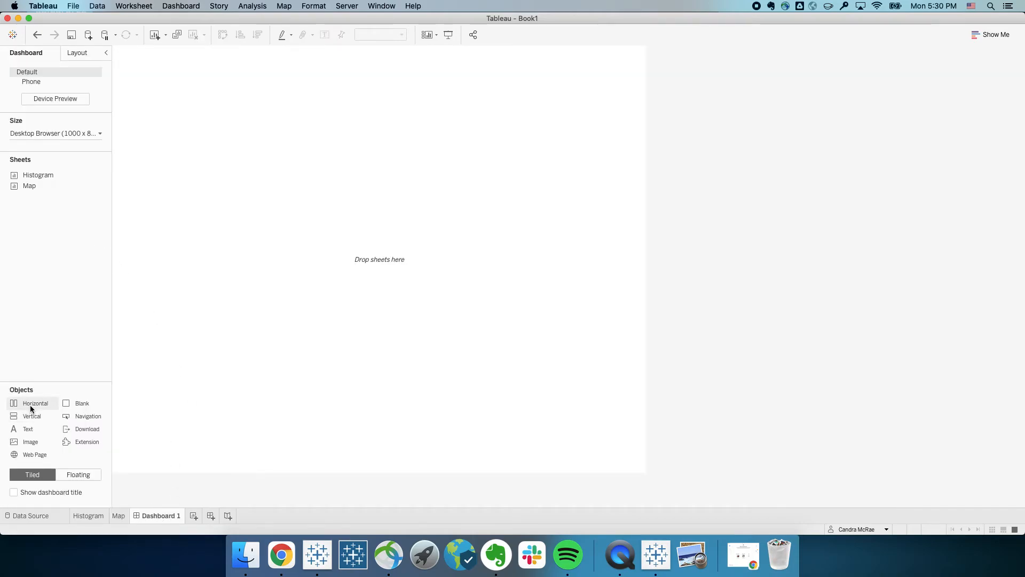
double_click(26, 175)
double_click(25, 186)
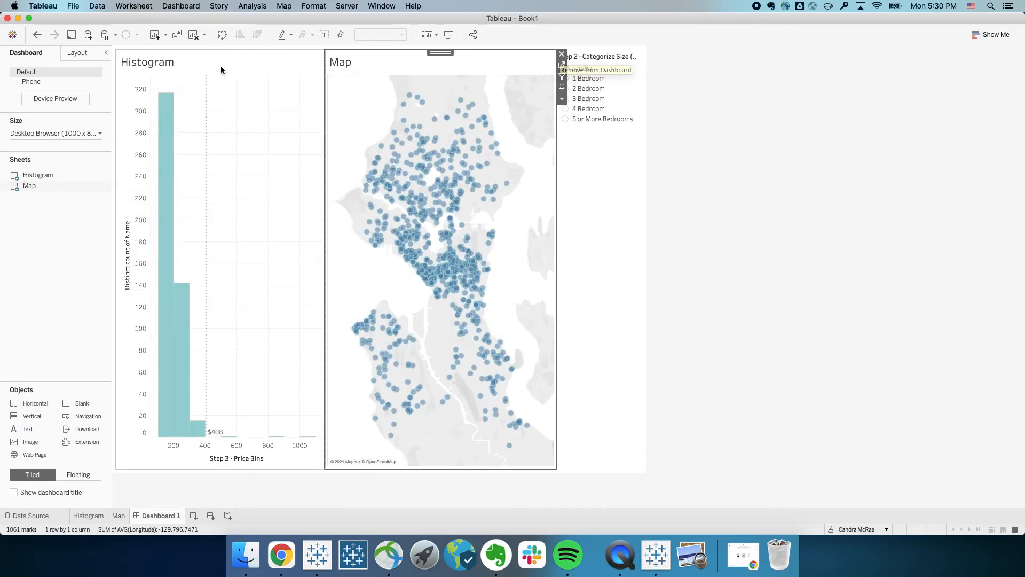
Step: Apply the Step 2 - Categorize Size filter to all worksheets using the data source and test it with 1 Bedroom, ending on Studio
left_click(608, 61)
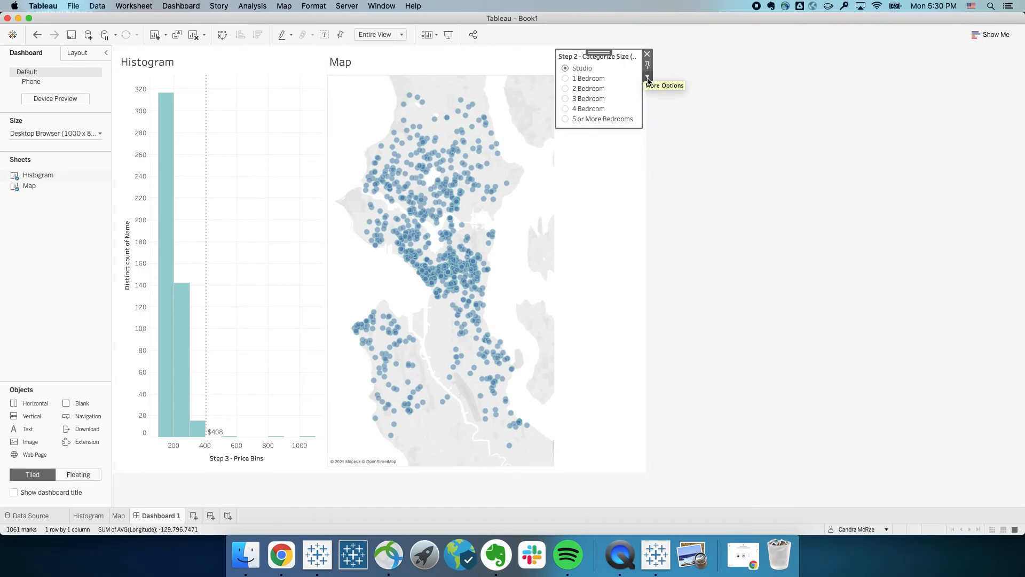
left_click(647, 78)
mouse_move(689, 99)
left_click(805, 107)
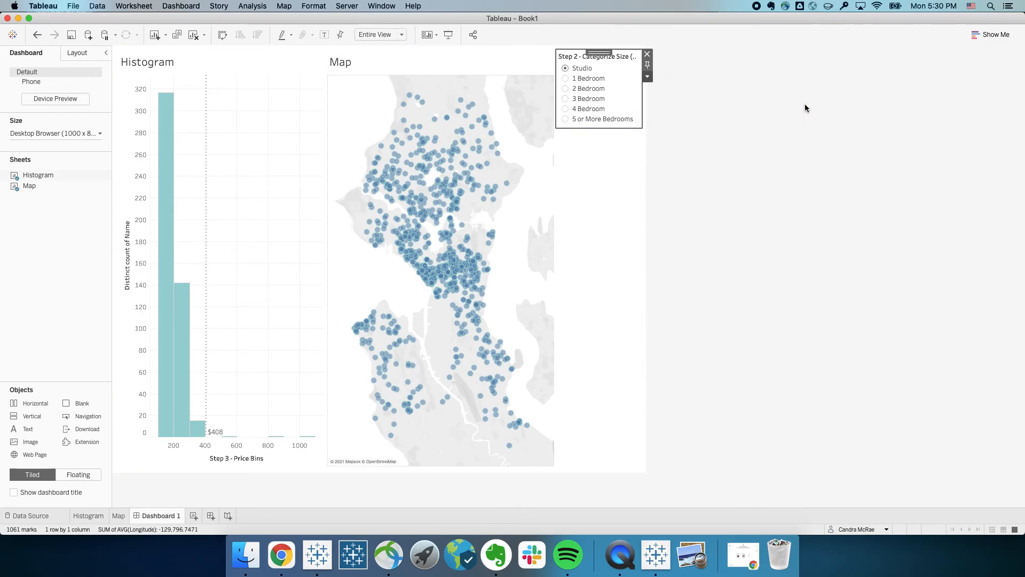
left_click(566, 78)
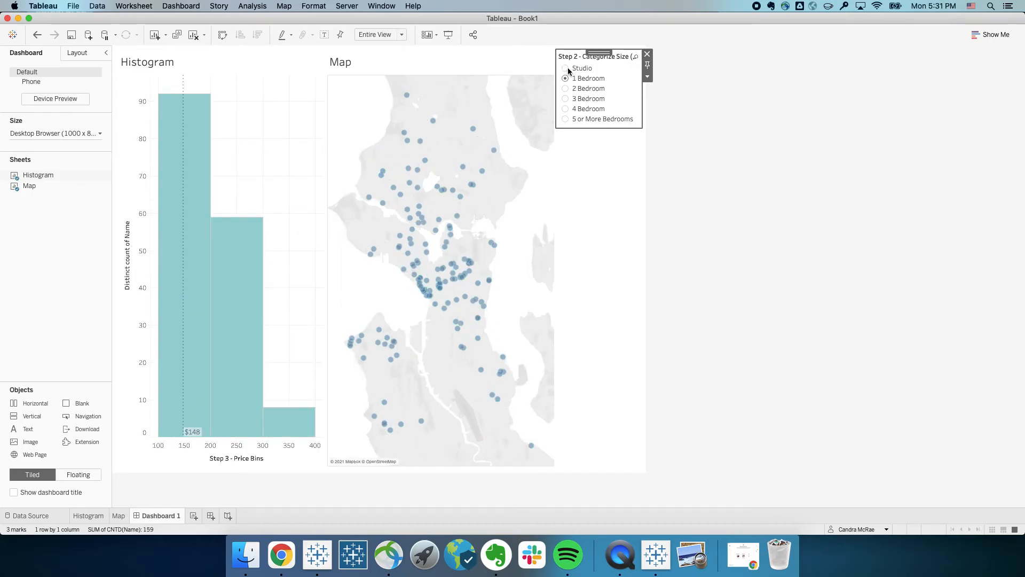
left_click(566, 68)
Step: Use the Histogram as a filter on the dashboard and select its 200 price bin to filter the map
left_click(293, 49)
left_click(330, 76)
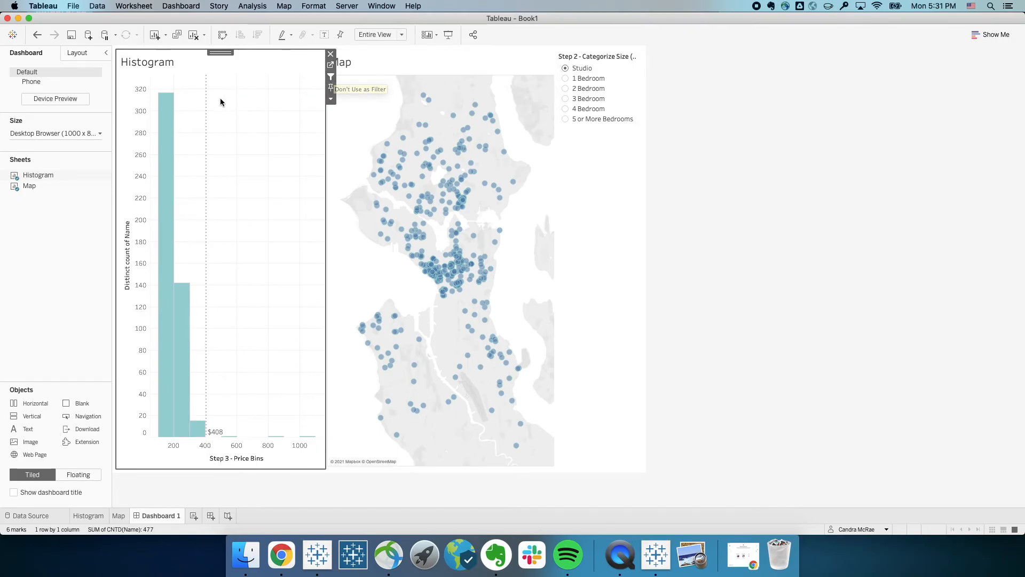
left_click(180, 349)
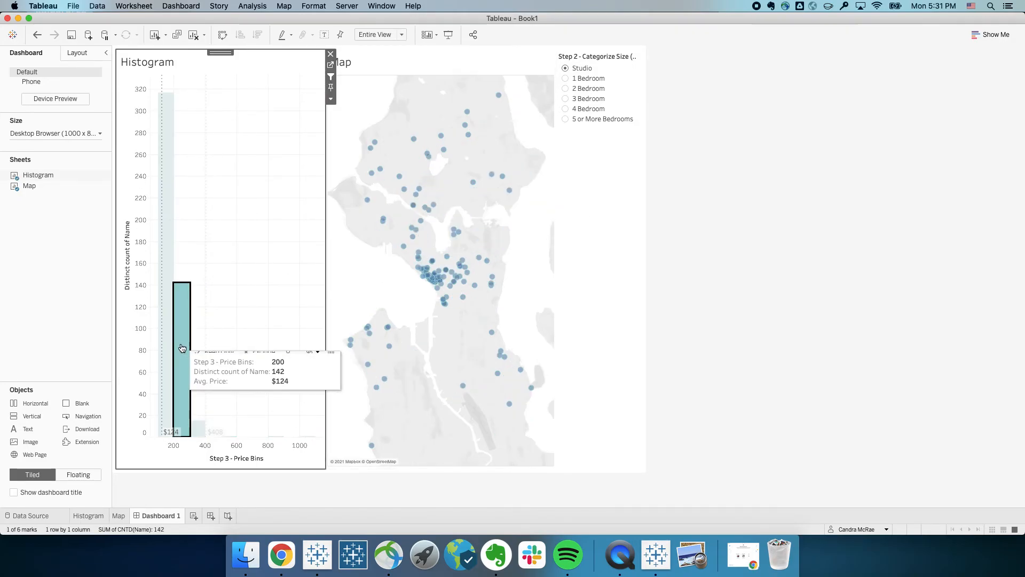
mouse_move(412, 201)
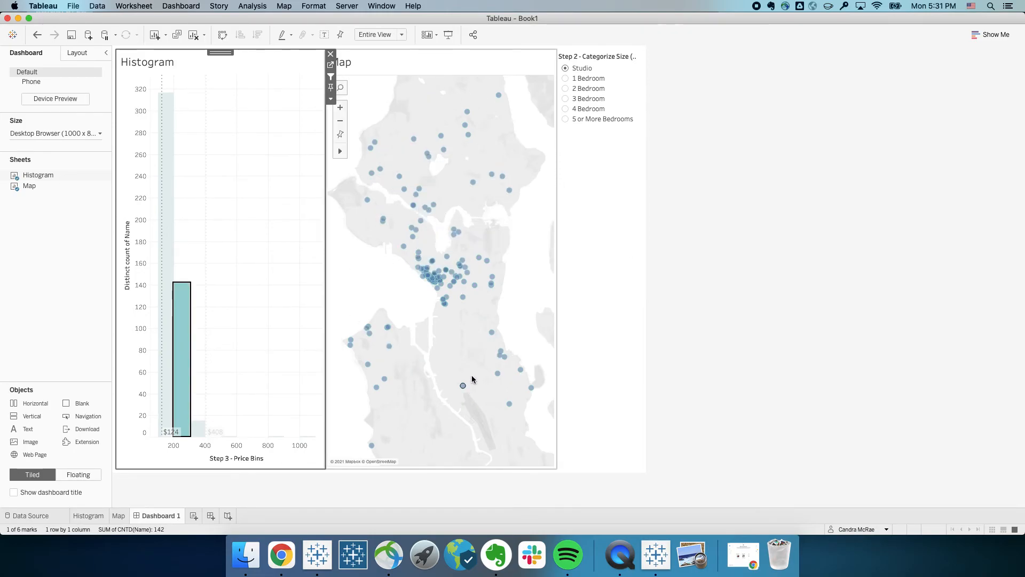
Step: Add Price to the tooltip of the Map sheet, clear the field search and return to Dashboard 1
left_click(511, 57)
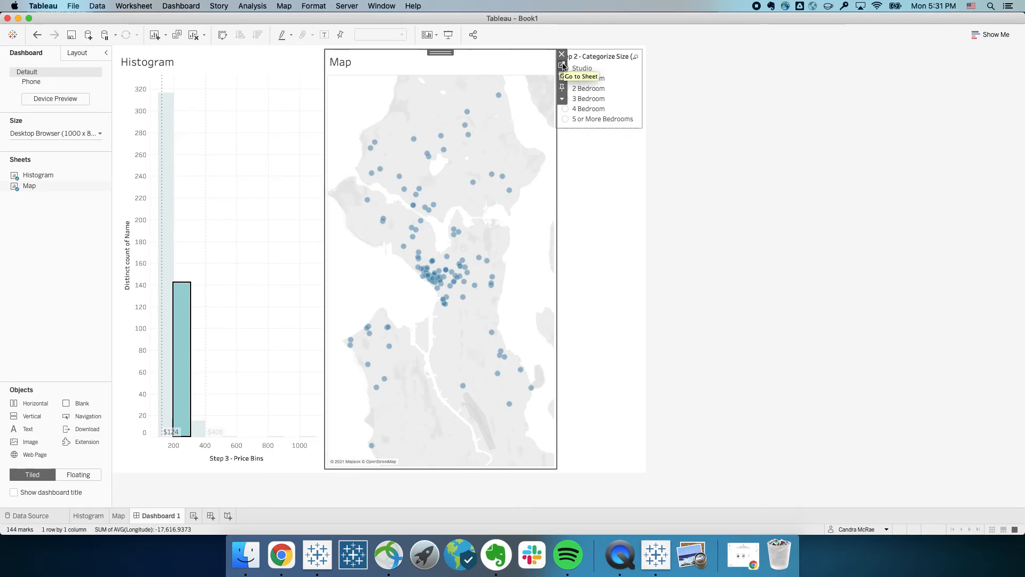
left_click(562, 66)
left_click(34, 88)
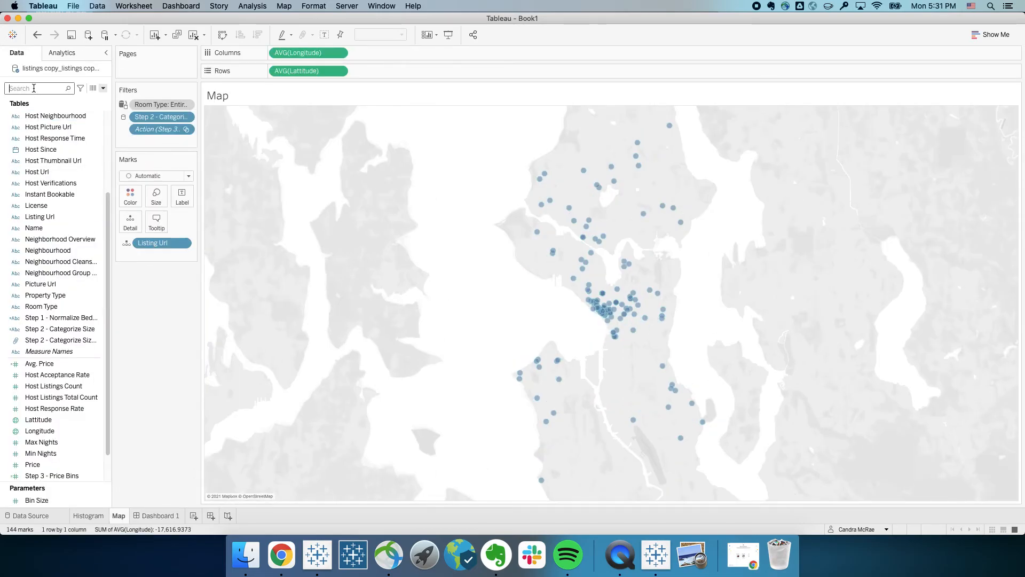
type("pric")
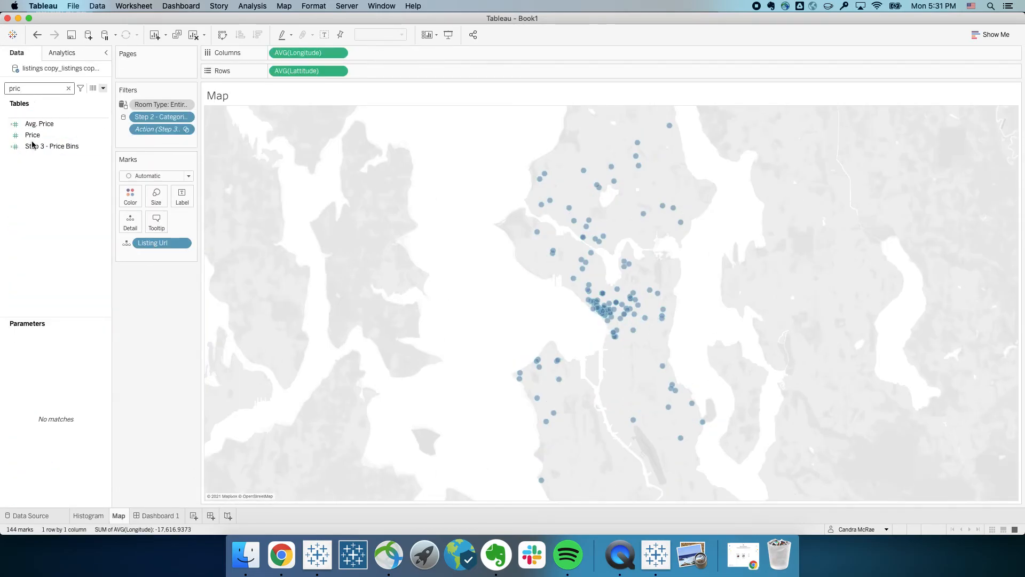
left_click_drag(31, 135, 155, 229)
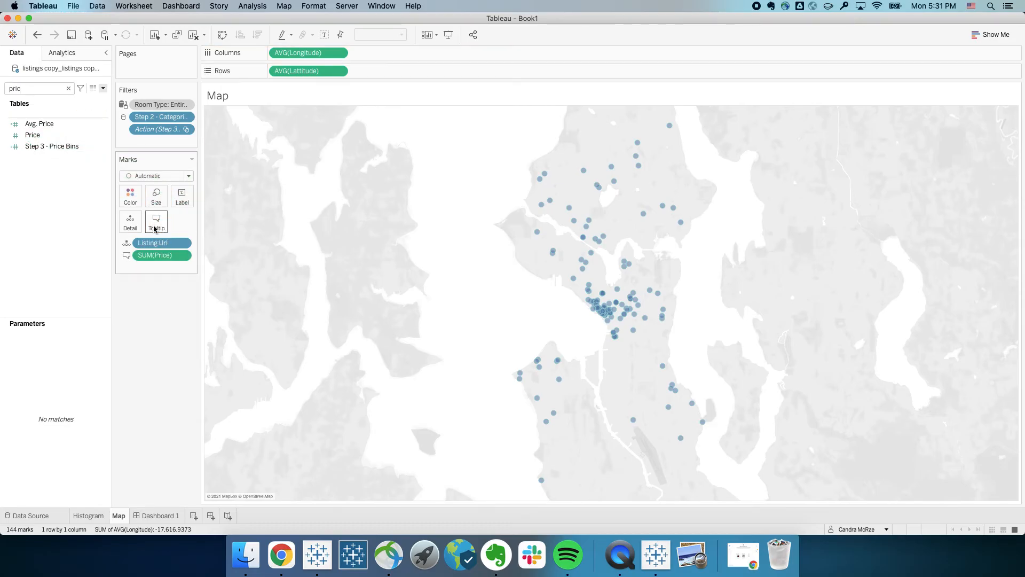
left_click(68, 88)
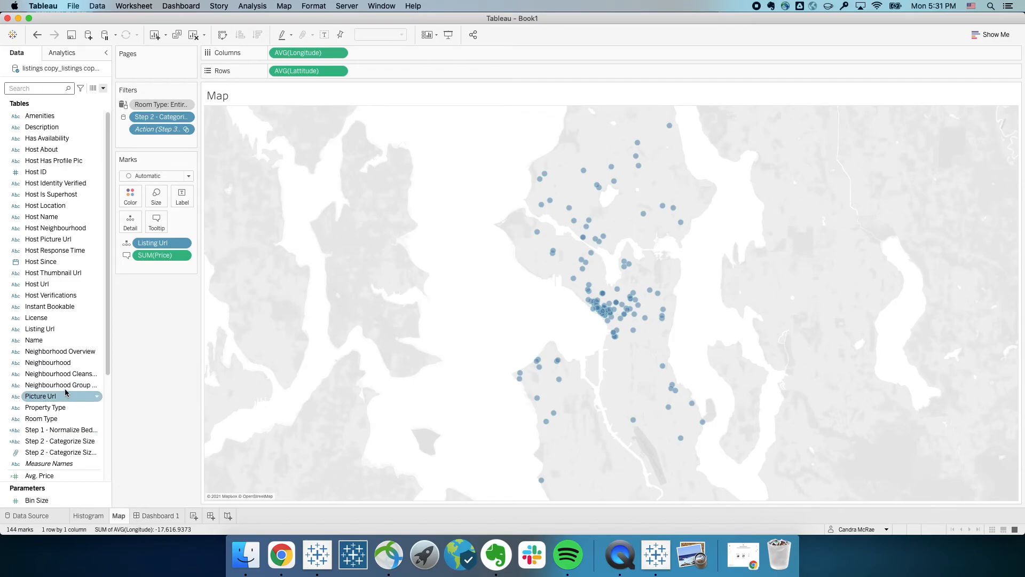
left_click(163, 515)
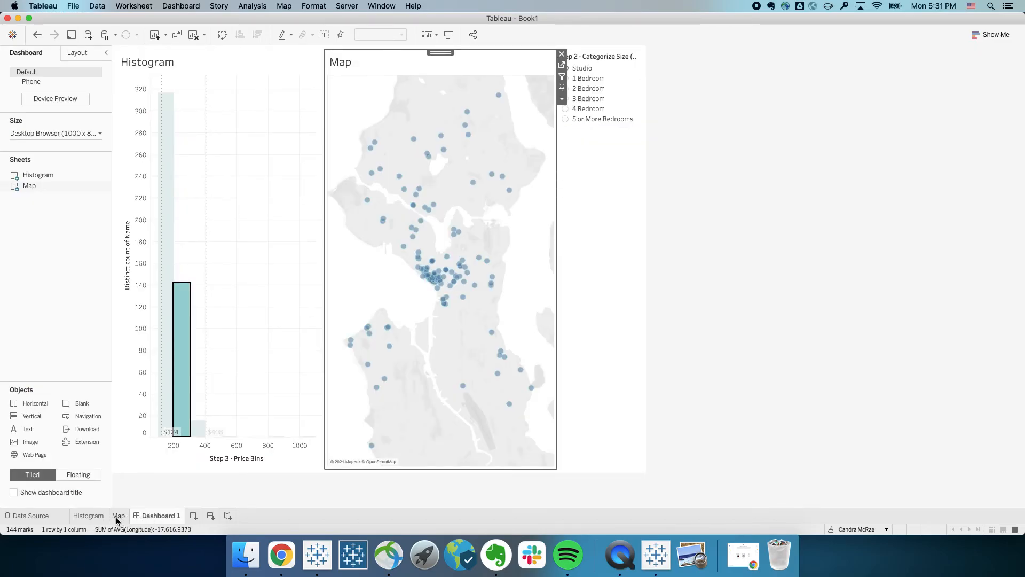
left_click(117, 517)
left_click(148, 516)
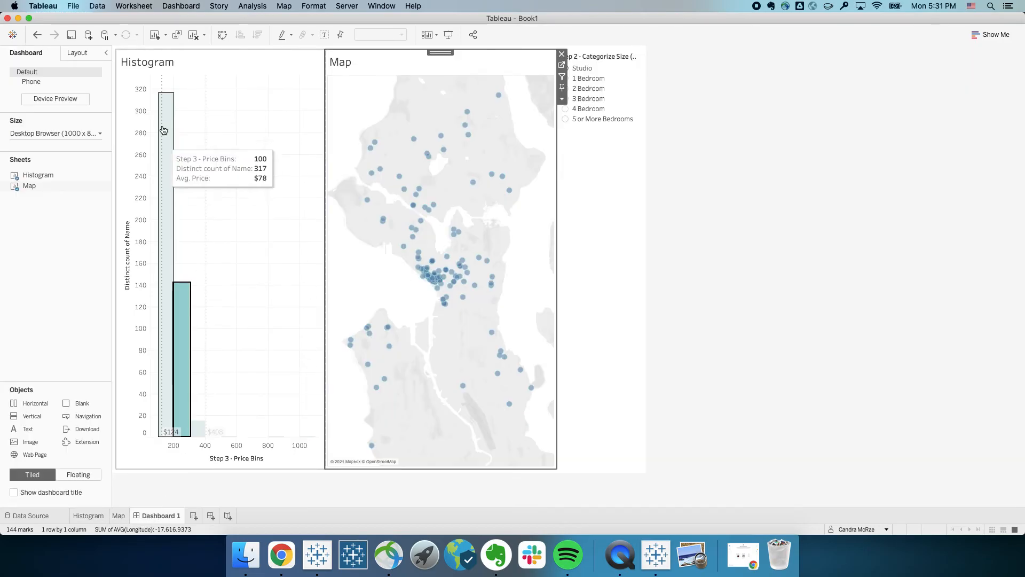
Step: Clear the 200 price bin selection in the Histogram and set the Step 2 - Categorize Size filter to 1 Bedroom
left_click(191, 8)
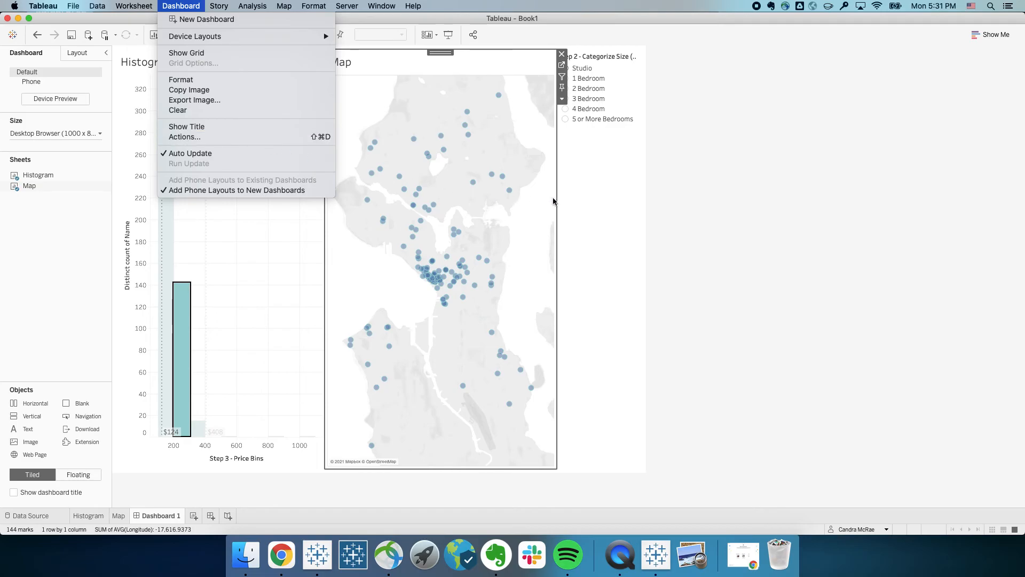
left_click(678, 194)
left_click(184, 299)
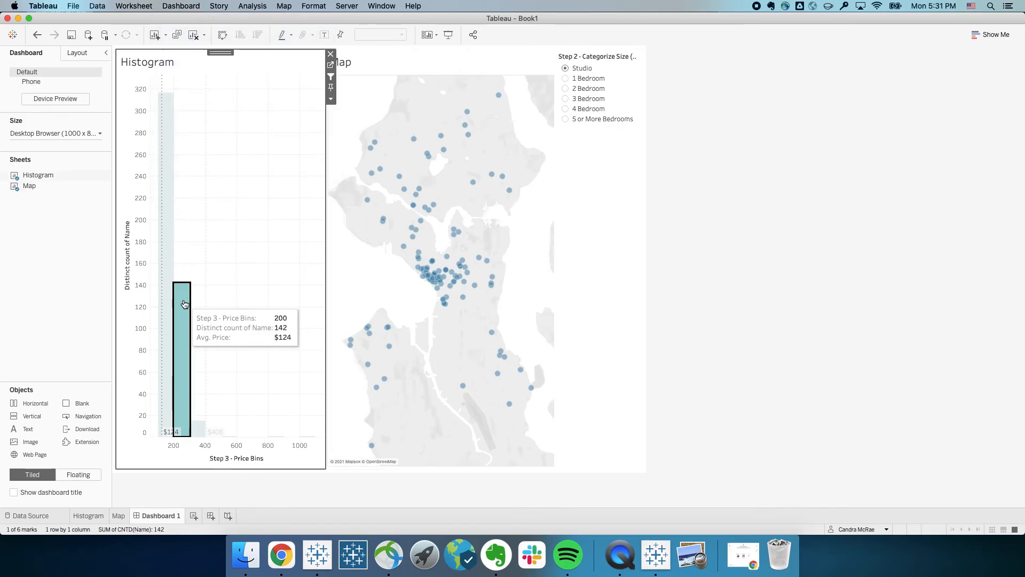
left_click(565, 78)
Step: Test the Histogram's map filter with the 100 price bin and check listing tooltips on the map, leaving the bin selected
mouse_move(418, 210)
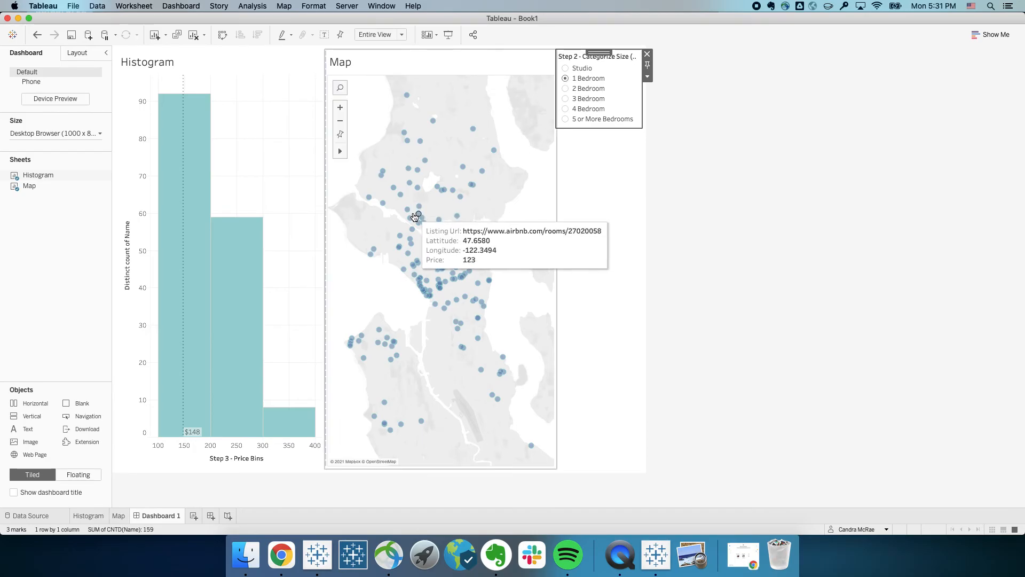
mouse_move(155, 182)
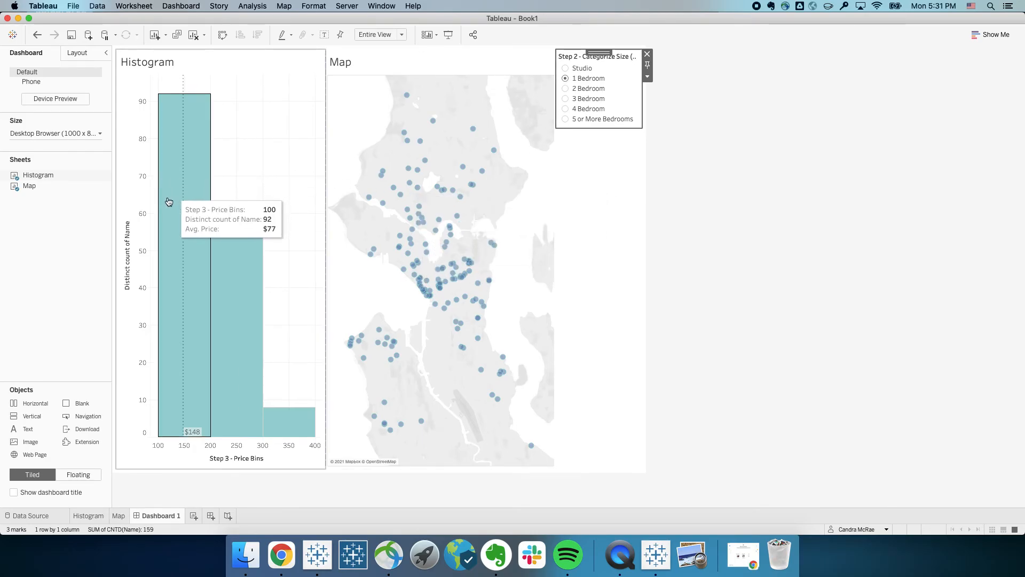
left_click(164, 217)
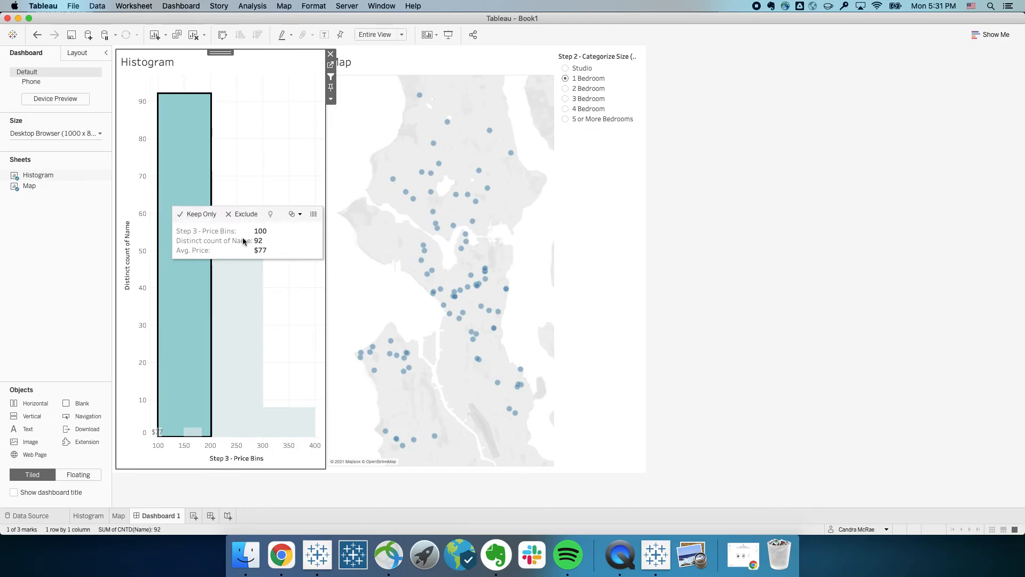
mouse_move(433, 275)
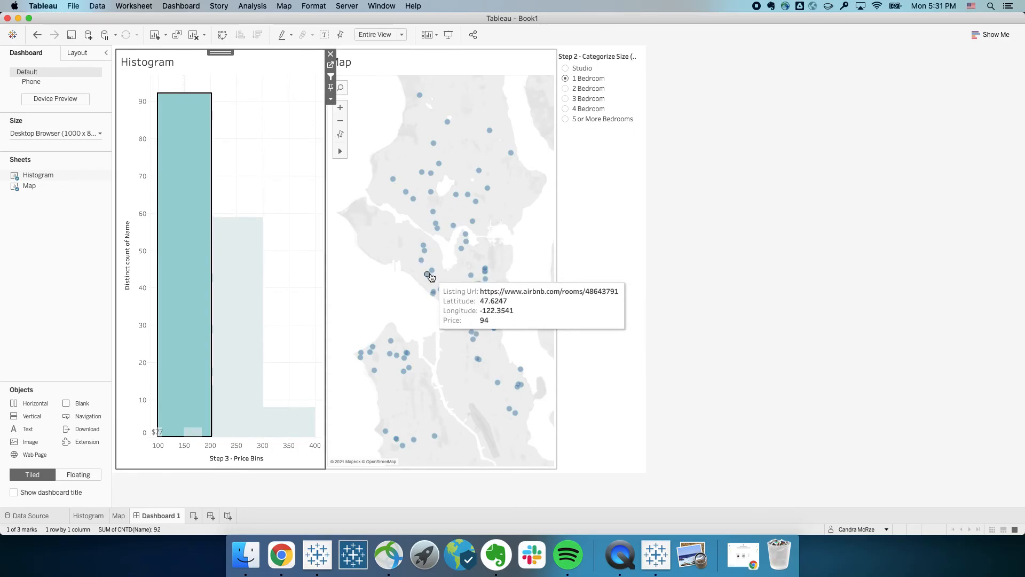
left_click(172, 218)
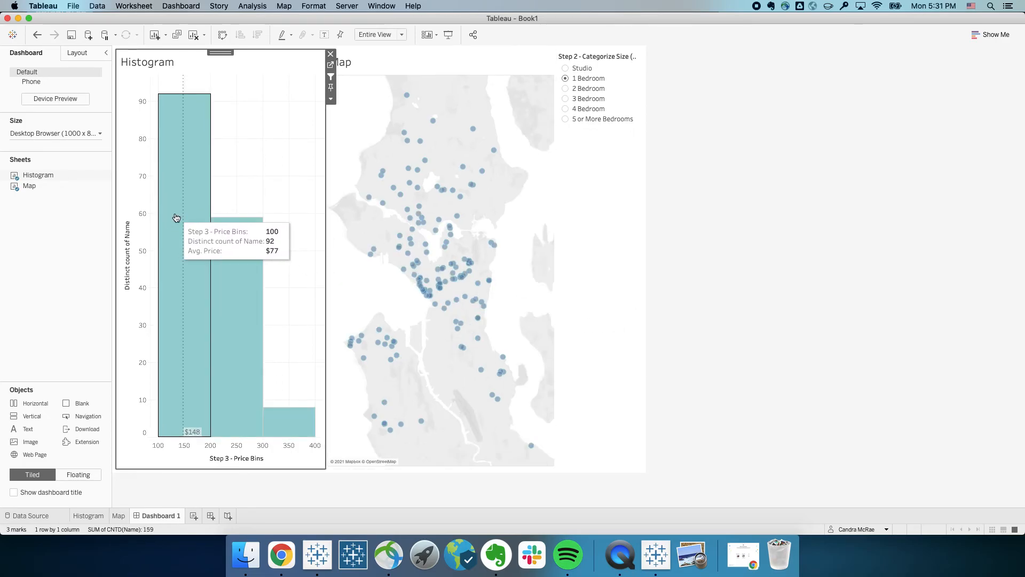
left_click(165, 175)
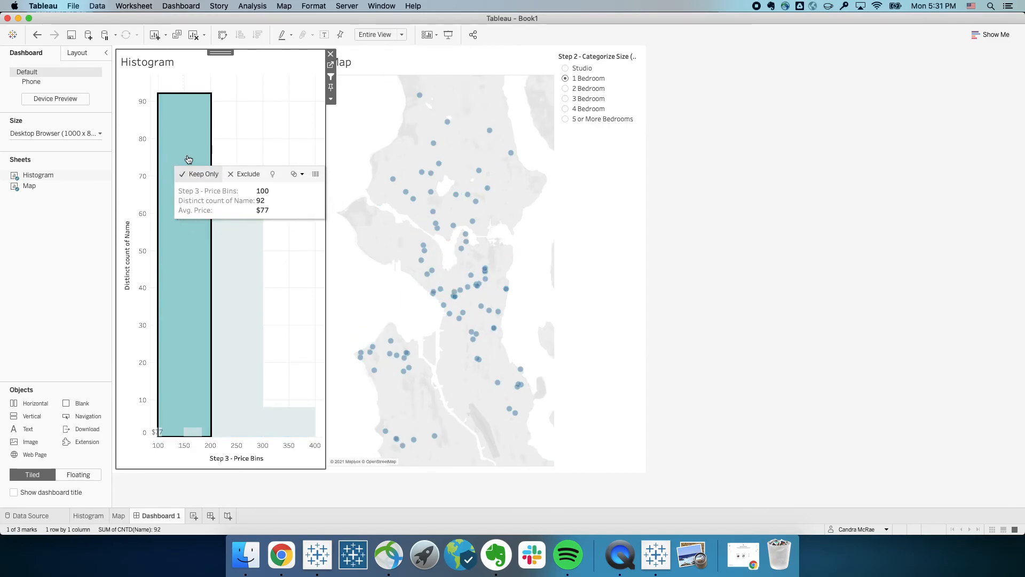
Step: Add a URL action to the dashboard that uses the Listing Url field as its link and opens in a new browser tab
left_click(181, 6)
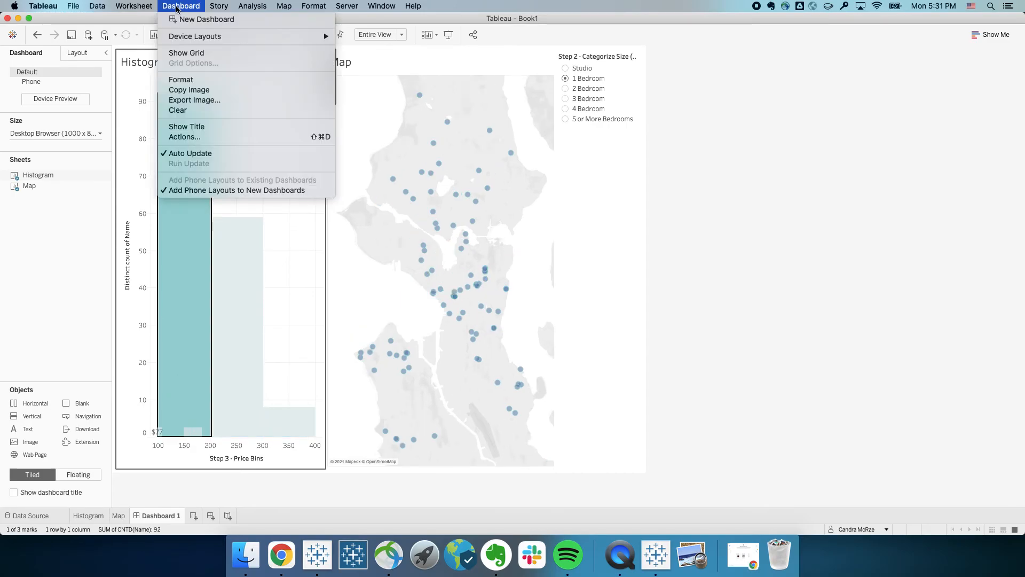
left_click(174, 139)
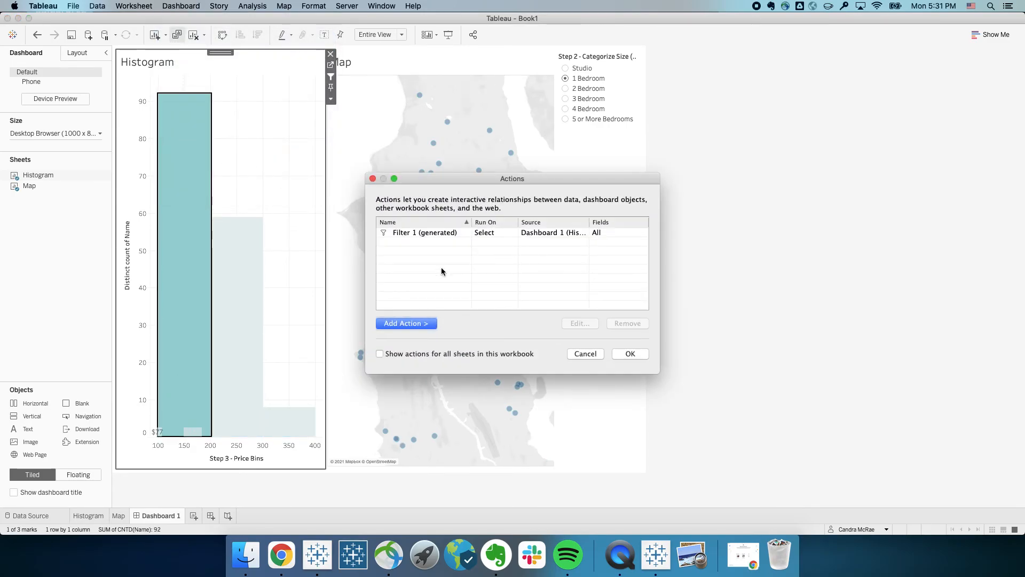
left_click(425, 323)
left_click(475, 344)
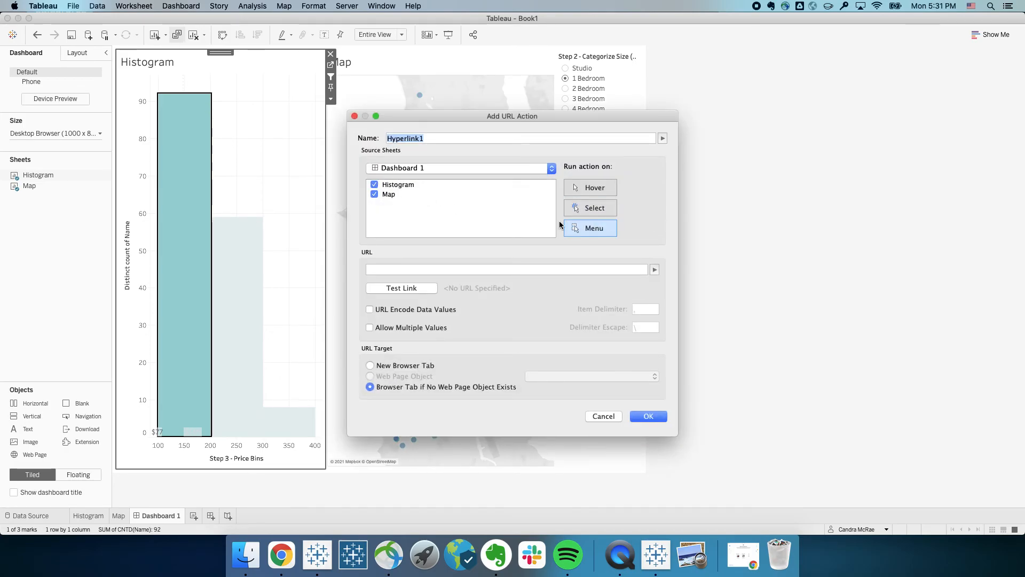
left_click(412, 275)
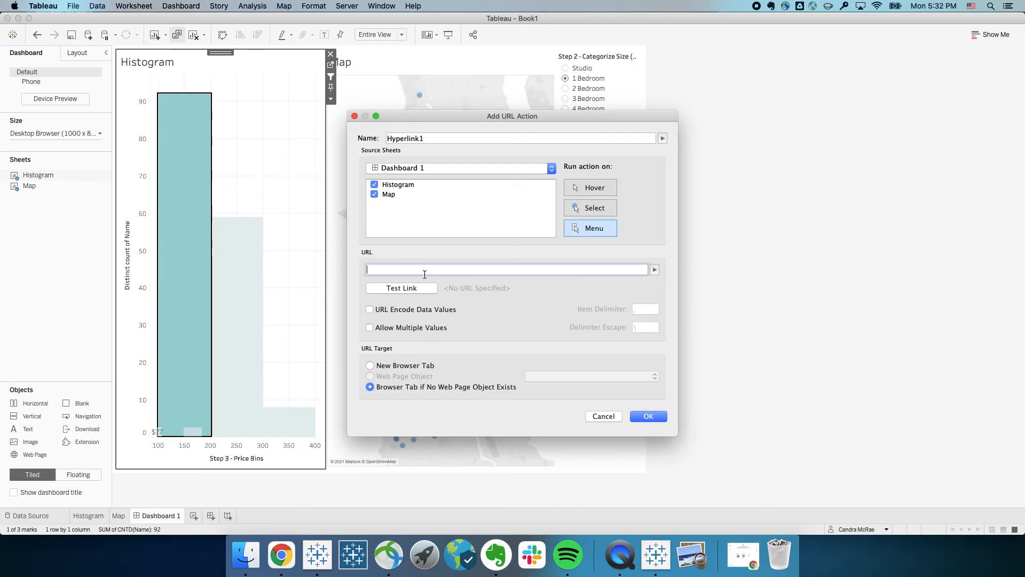
left_click(655, 269)
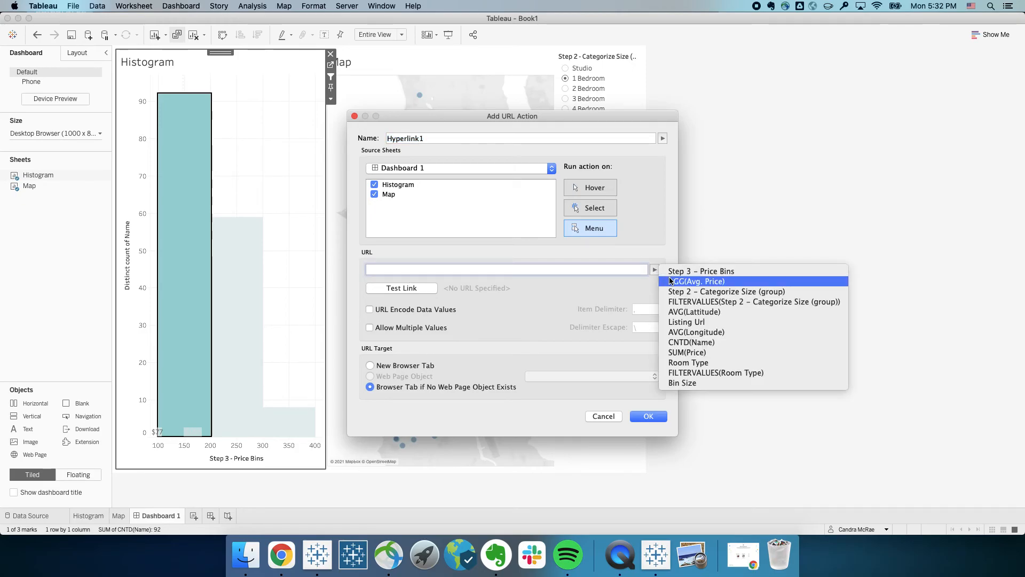
left_click(672, 322)
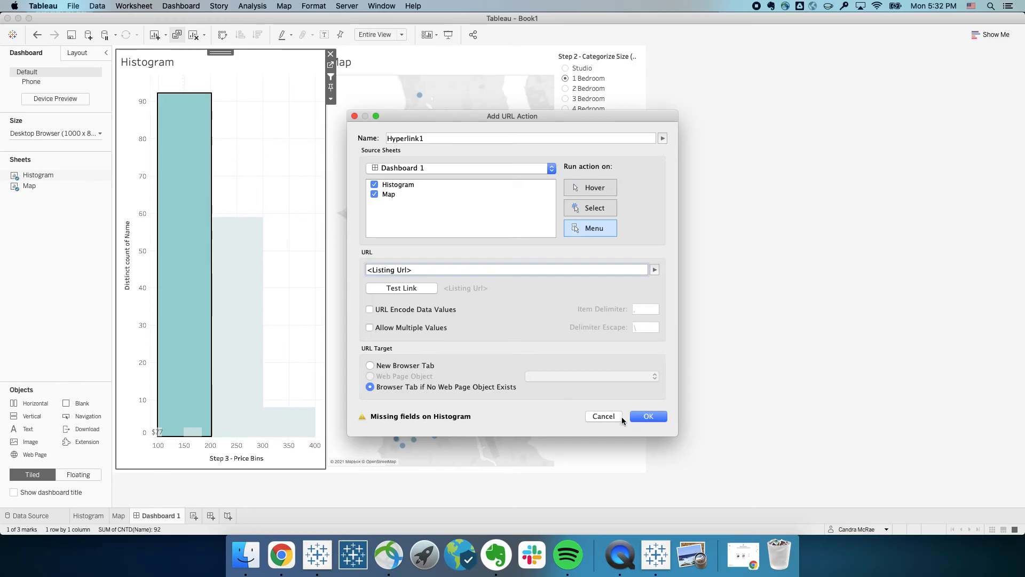
left_click(390, 366)
left_click(636, 420)
left_click(629, 355)
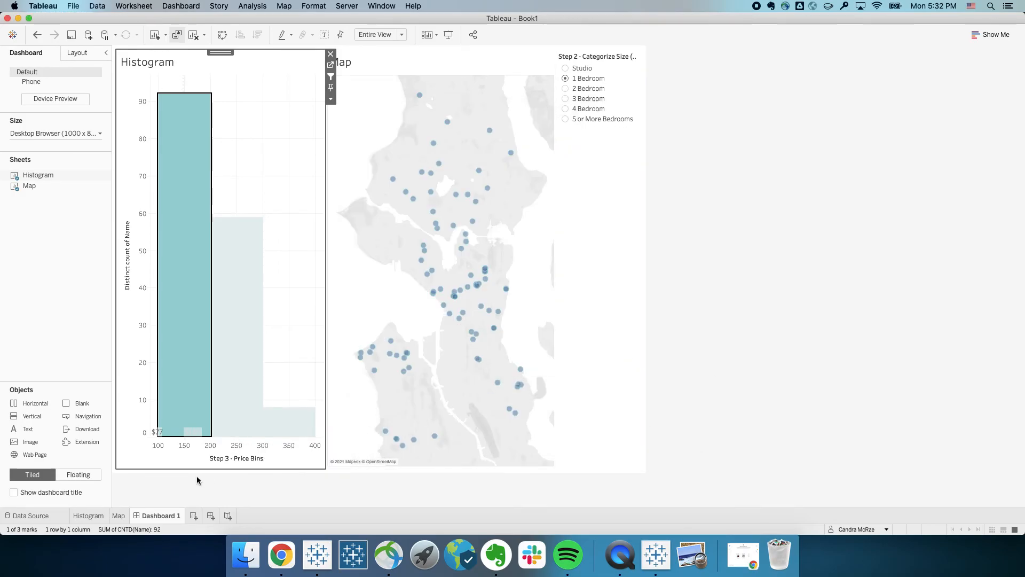
Step: Test Hyperlink1 on a map listing, close the opened Airbnb page, and clear the map and Histogram selections
left_click(397, 356)
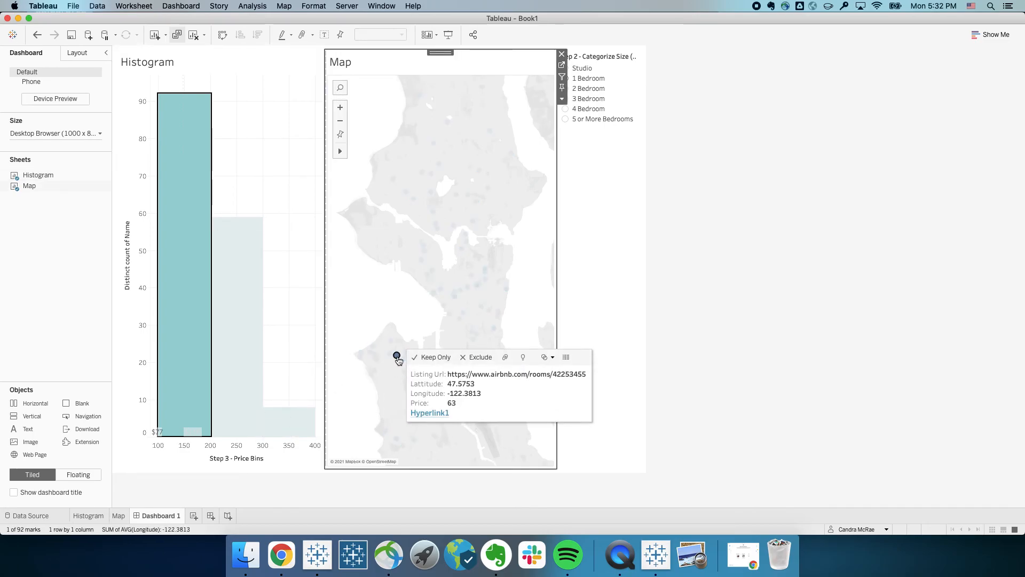
left_click(440, 412)
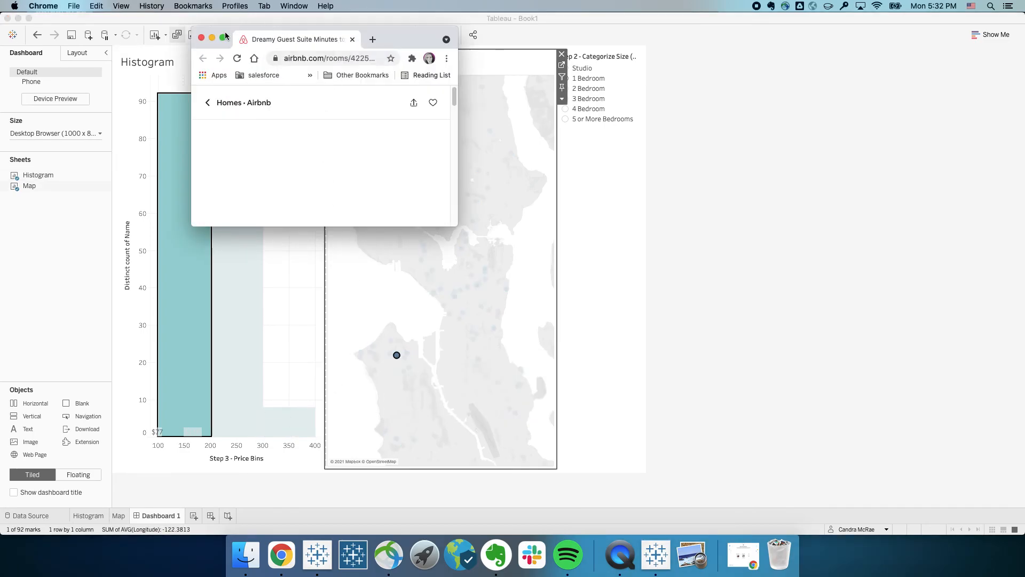
left_click(223, 37)
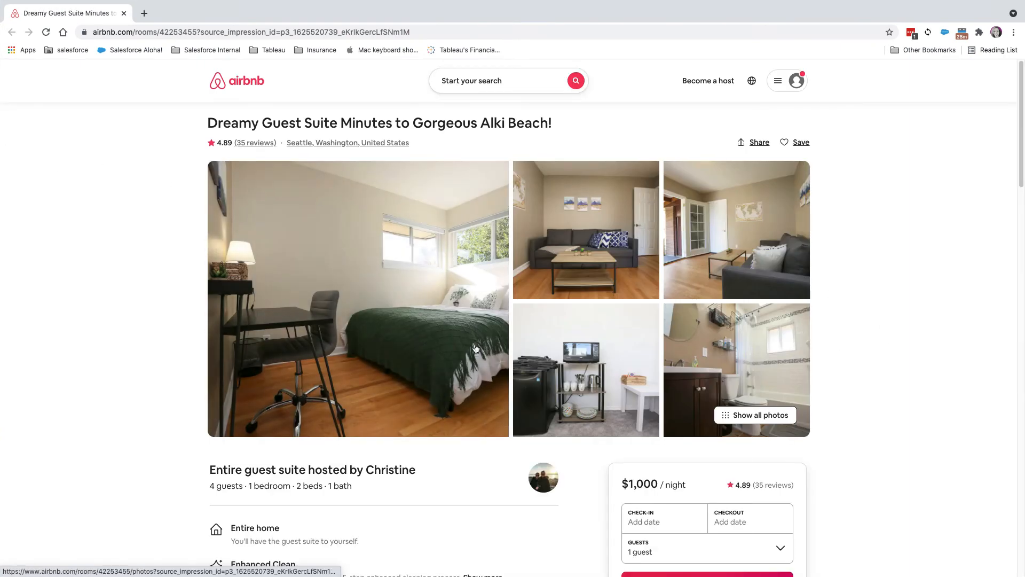
left_click(125, 14)
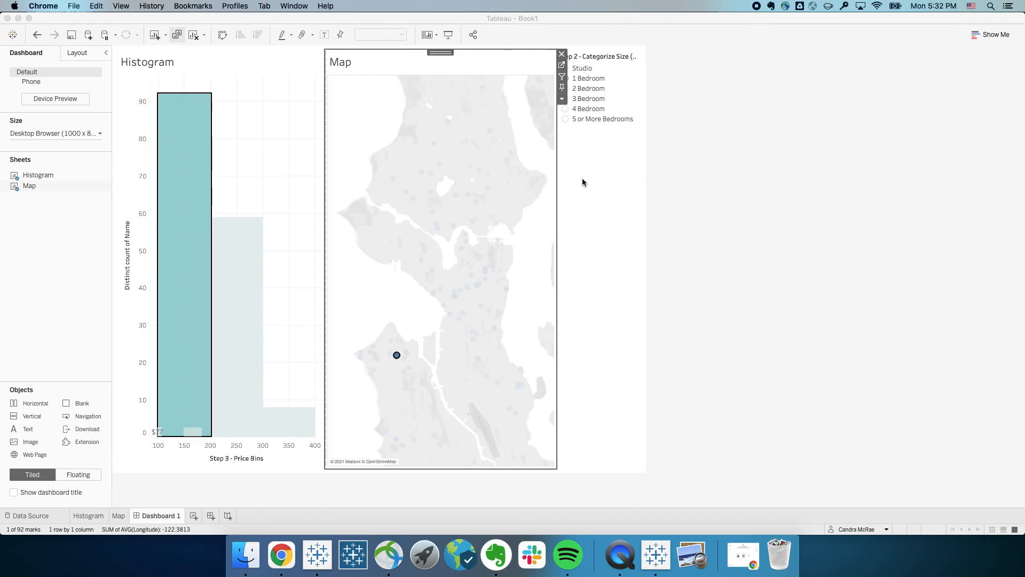
left_click(398, 357)
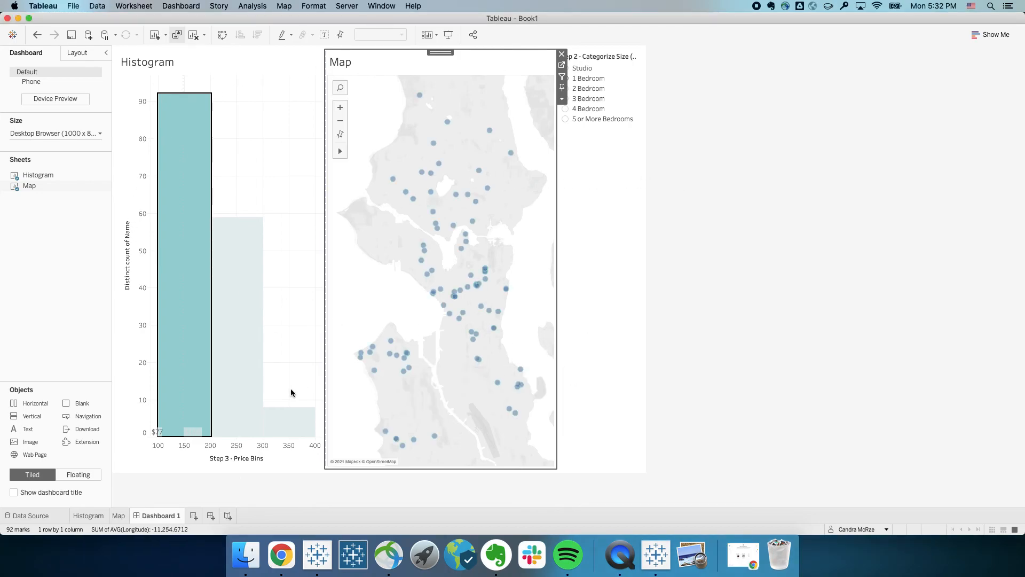
left_click(196, 153)
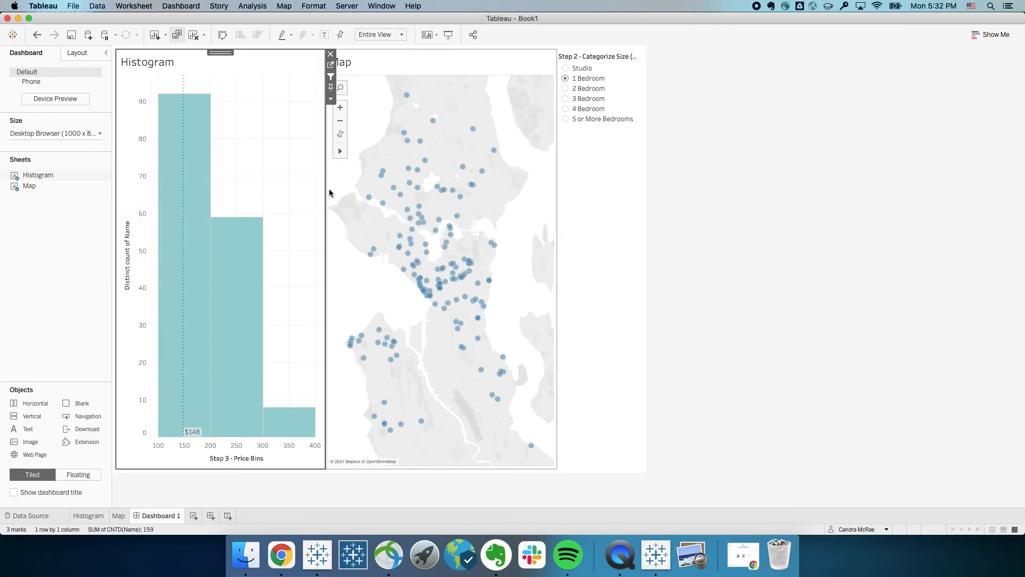
Step: Set the dashboard's fixed height to 500 px
left_click(99, 133)
left_click(76, 198)
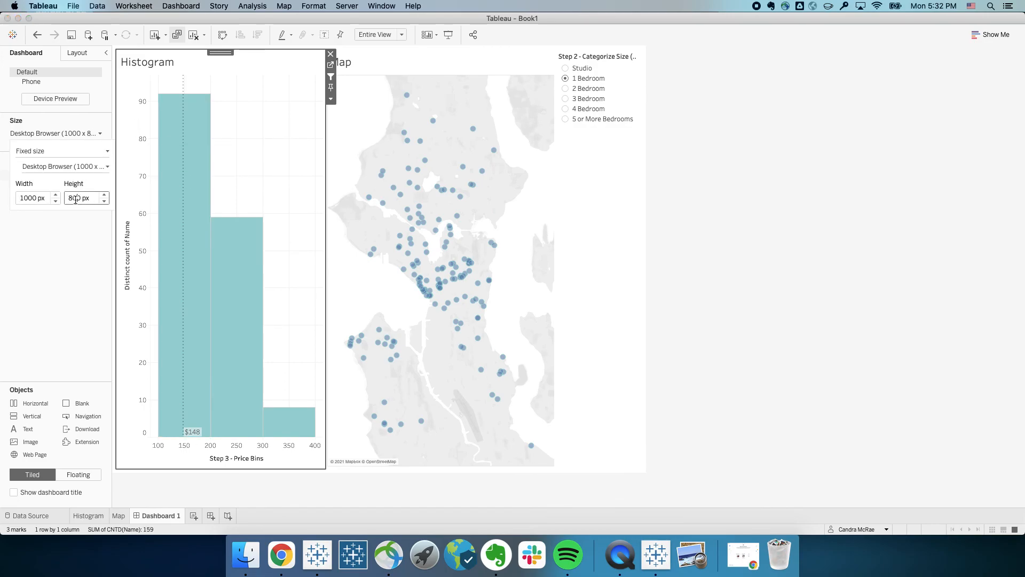
key("BackSpace")
type("5")
key("Return")
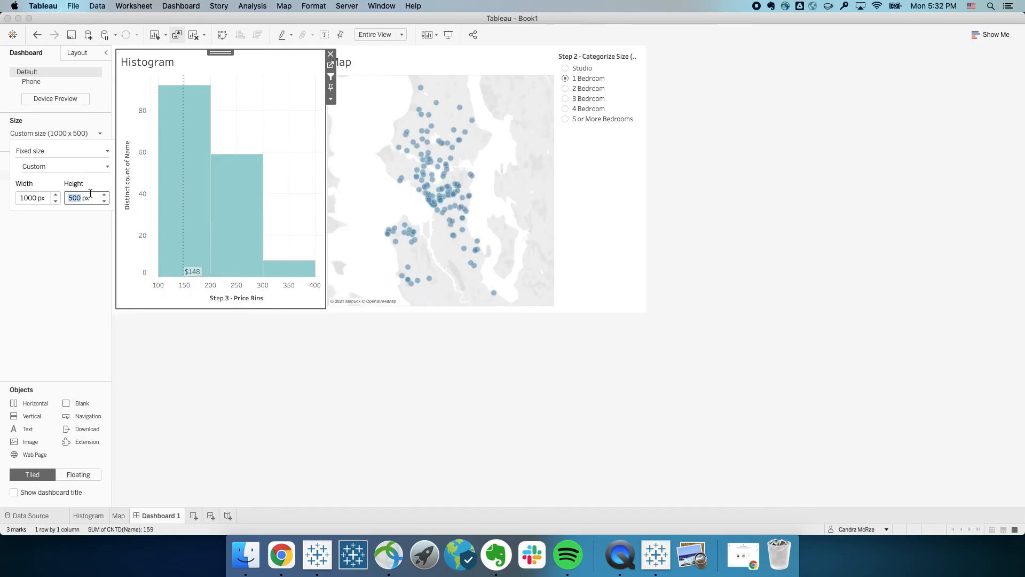
left_click(541, 419)
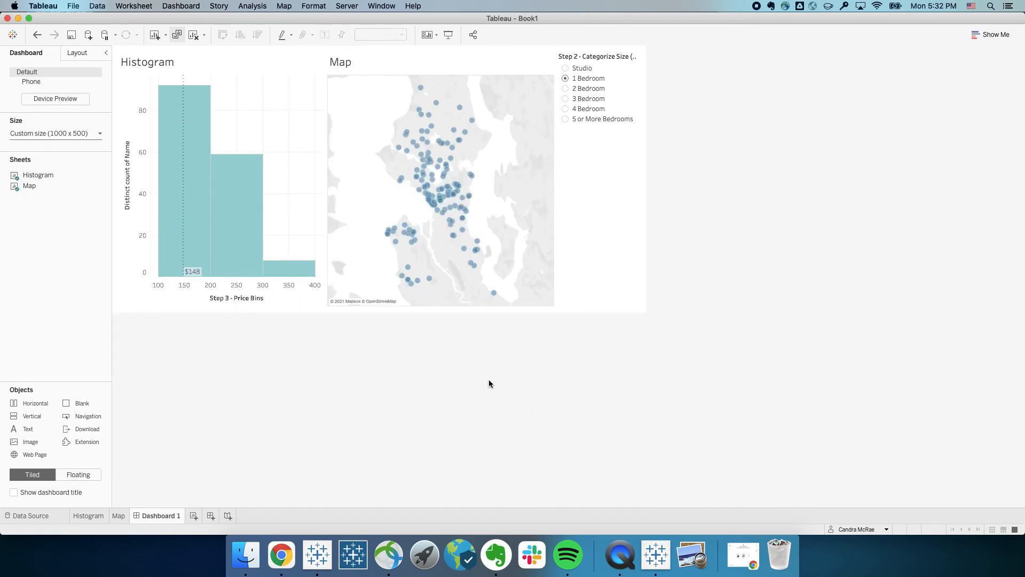
mouse_move(402, 274)
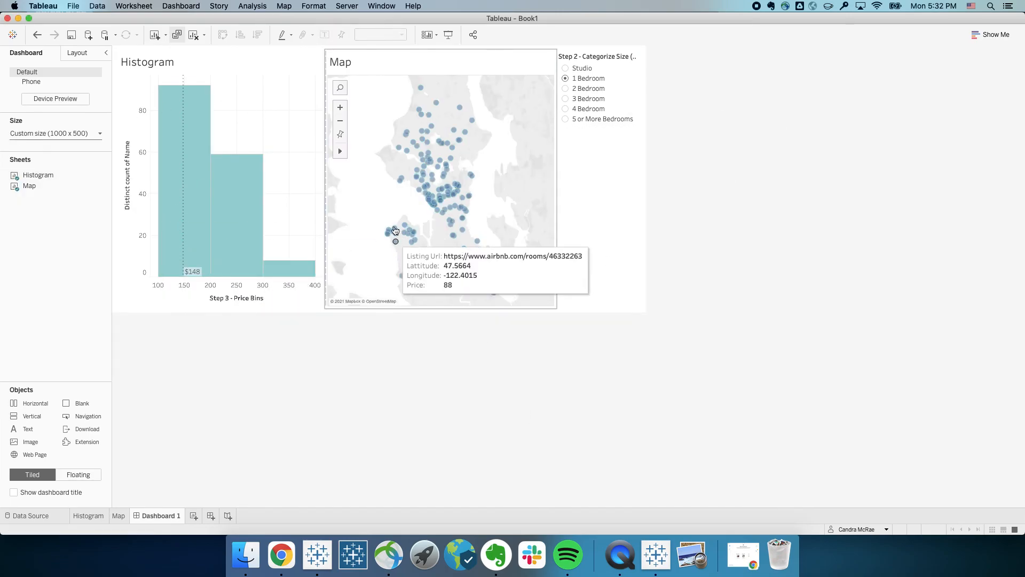